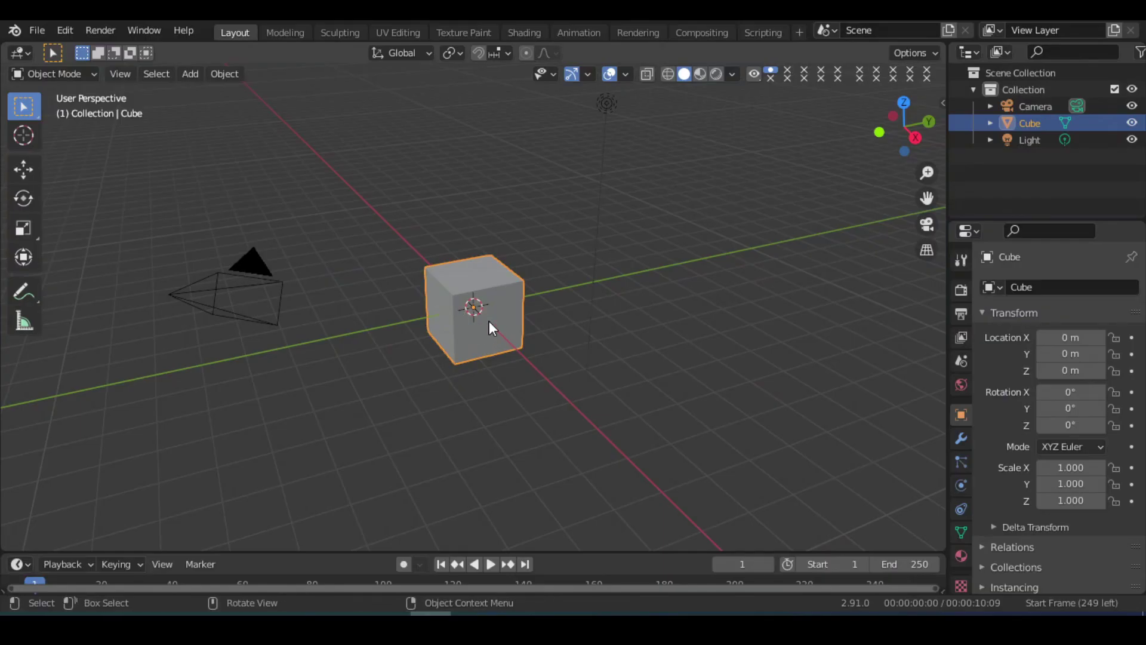
Delete the default cube and switch to front orthographic view.
key(Delete)
key(KP_1)
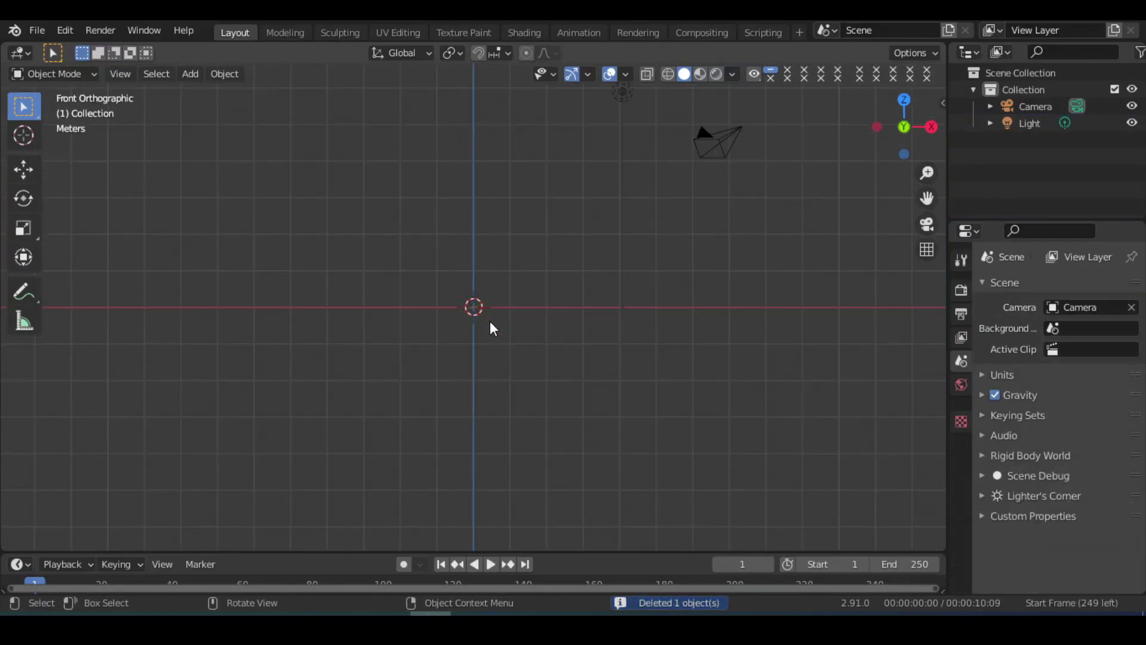
click(190, 73)
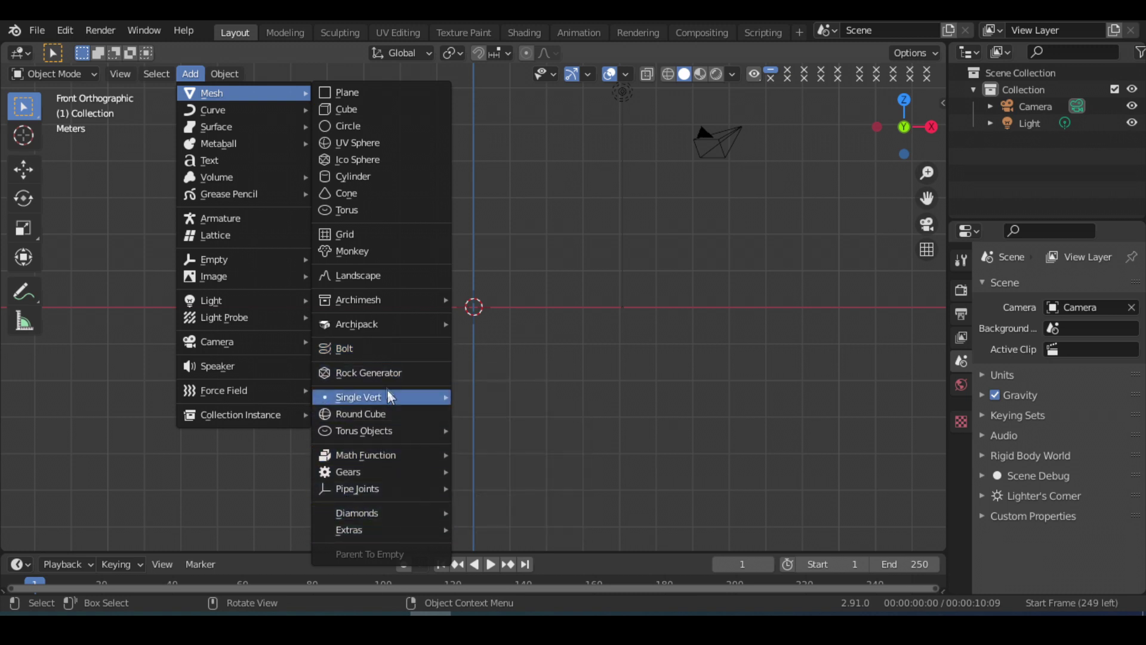
mouse_move(214, 276)
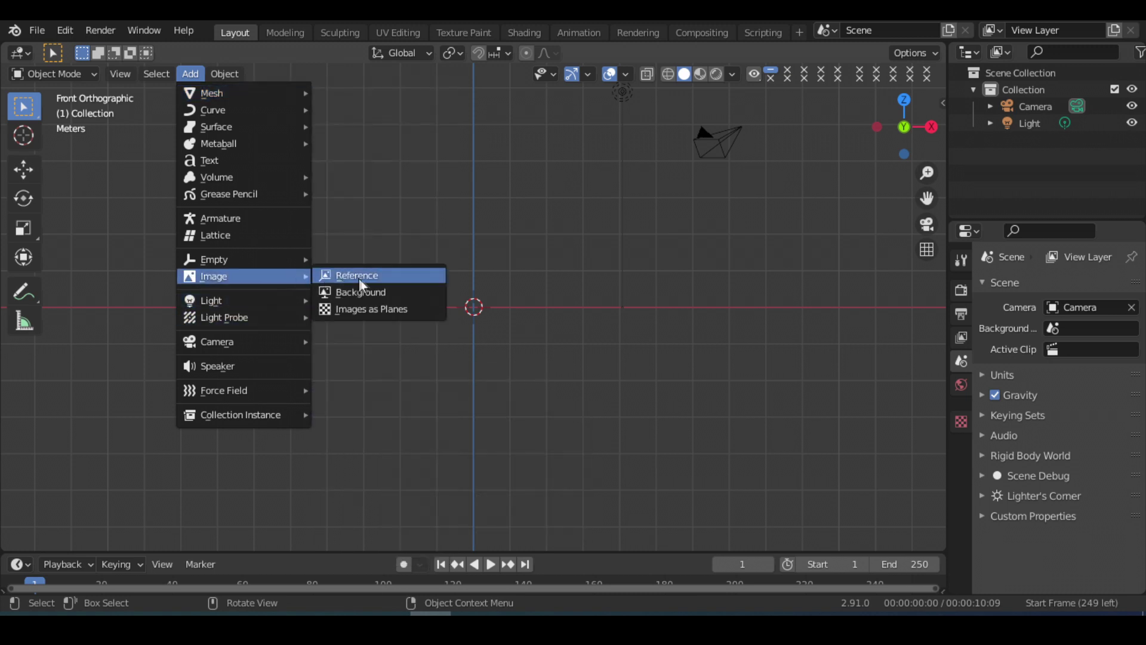
Load lantern-9.jpg from Desktop\Rough as a reference image.
click(374, 291)
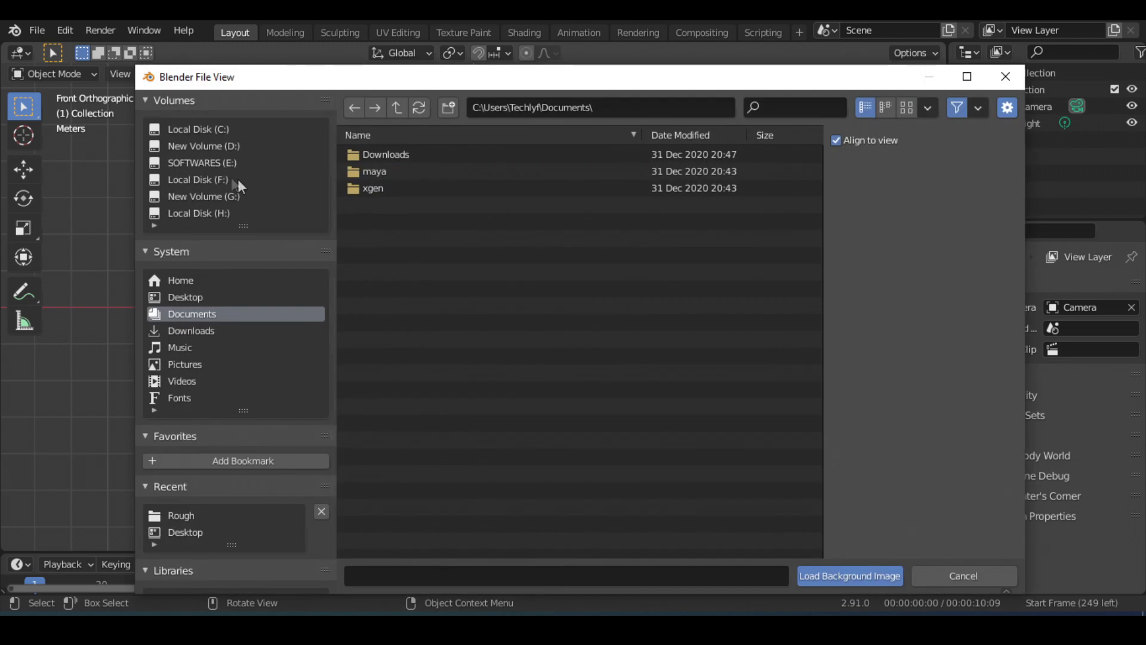
click(173, 297)
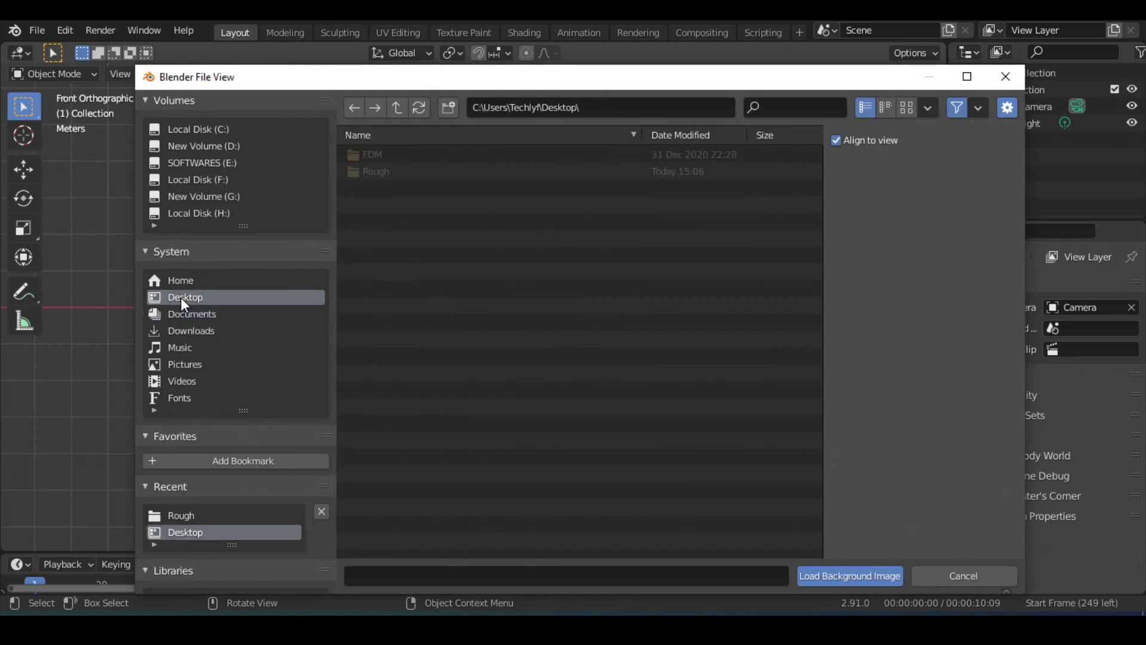
double_click(405, 177)
double_click(399, 156)
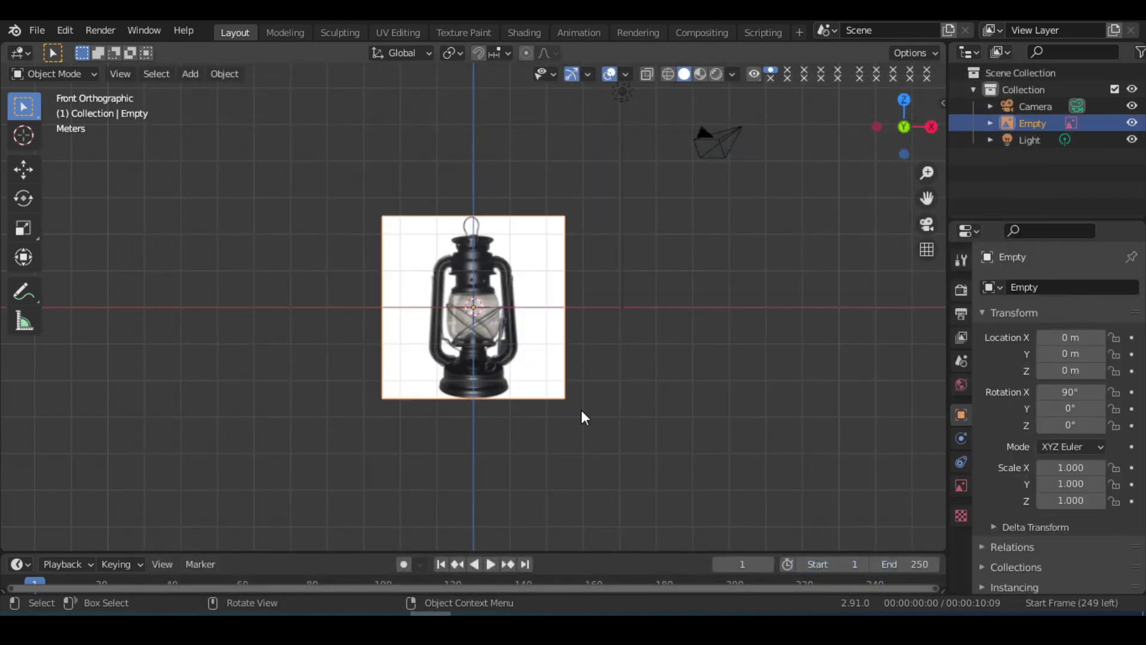
scroll(625, 396, up, 3)
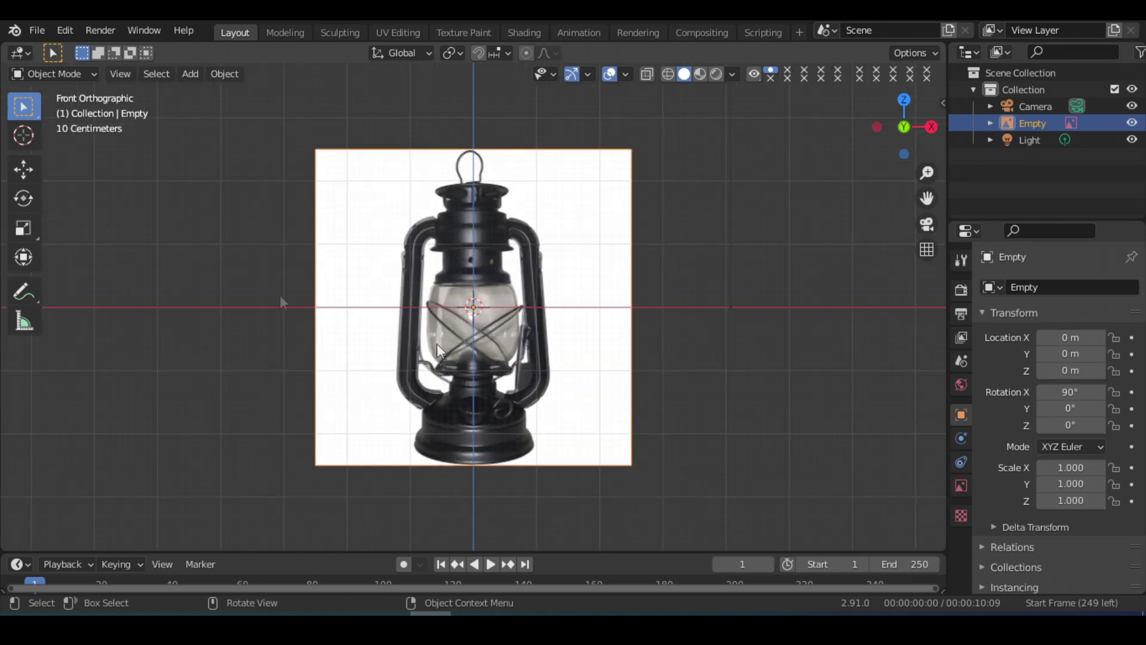
Raise the lantern reference image to Z 2.5247 m so its base sits on the ground line.
click(27, 166)
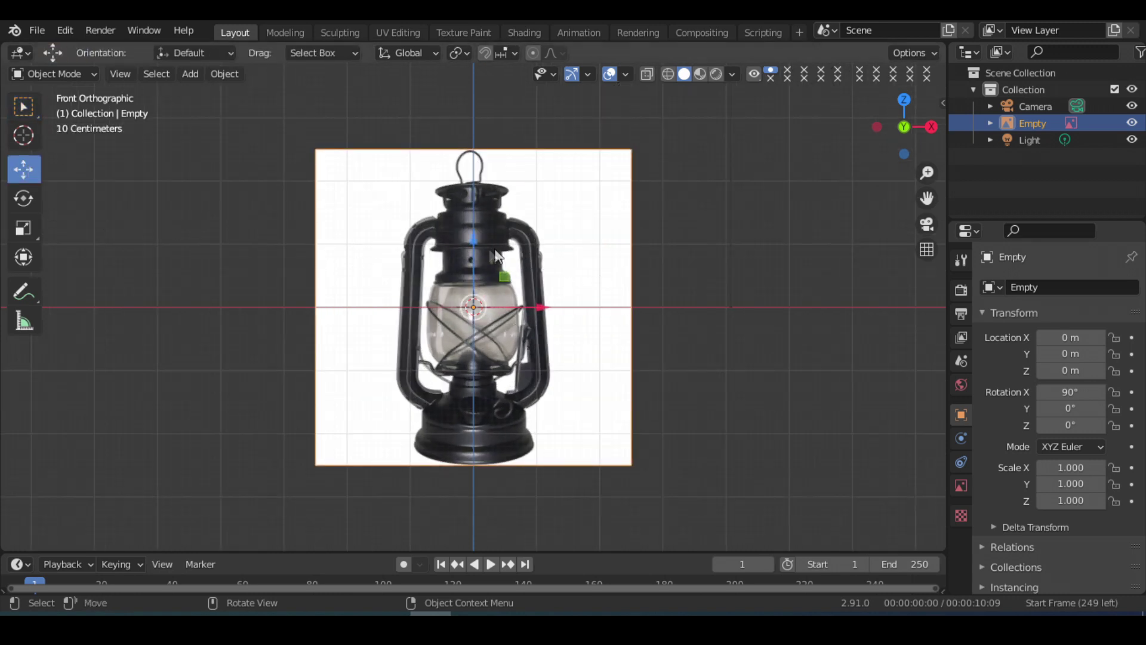
drag(474, 238, 493, 78)
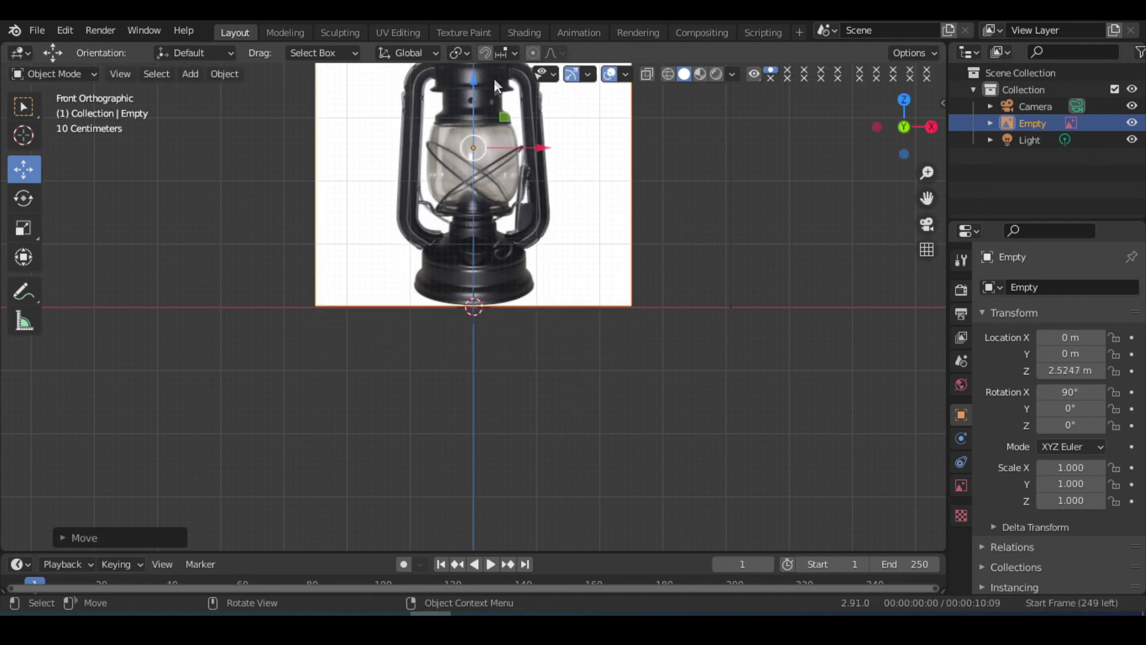
shift+middle_drag(749, 203, 703, 333)
shift+middle_drag(683, 291, 659, 329)
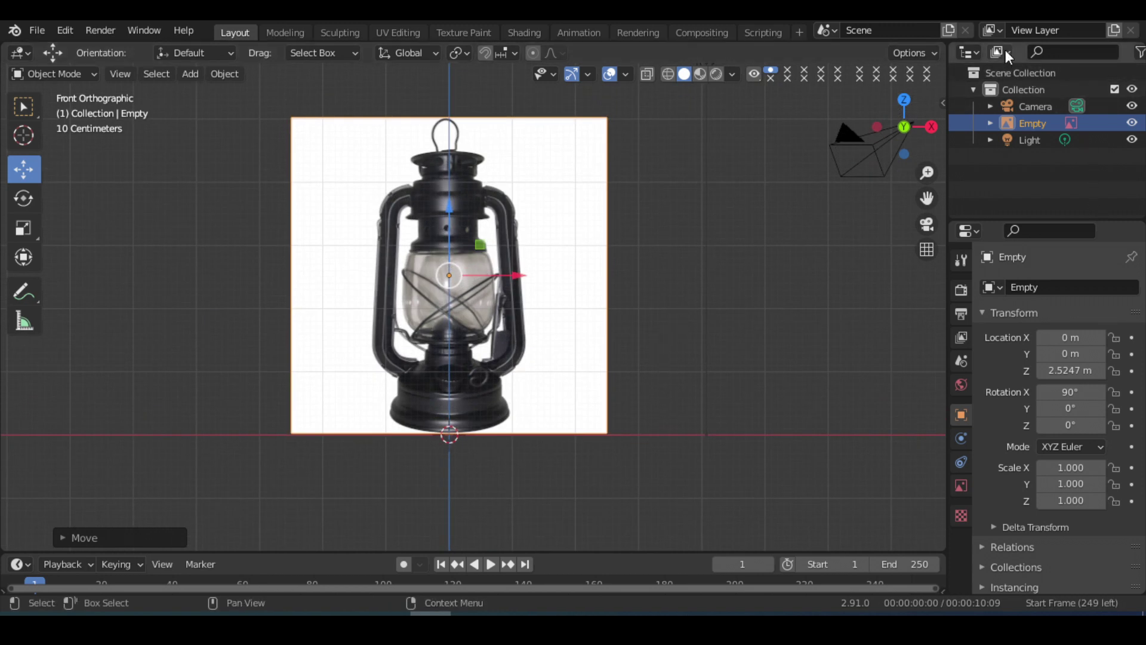
Enable outliner selectability toggles and make the reference image unselectable.
click(1139, 52)
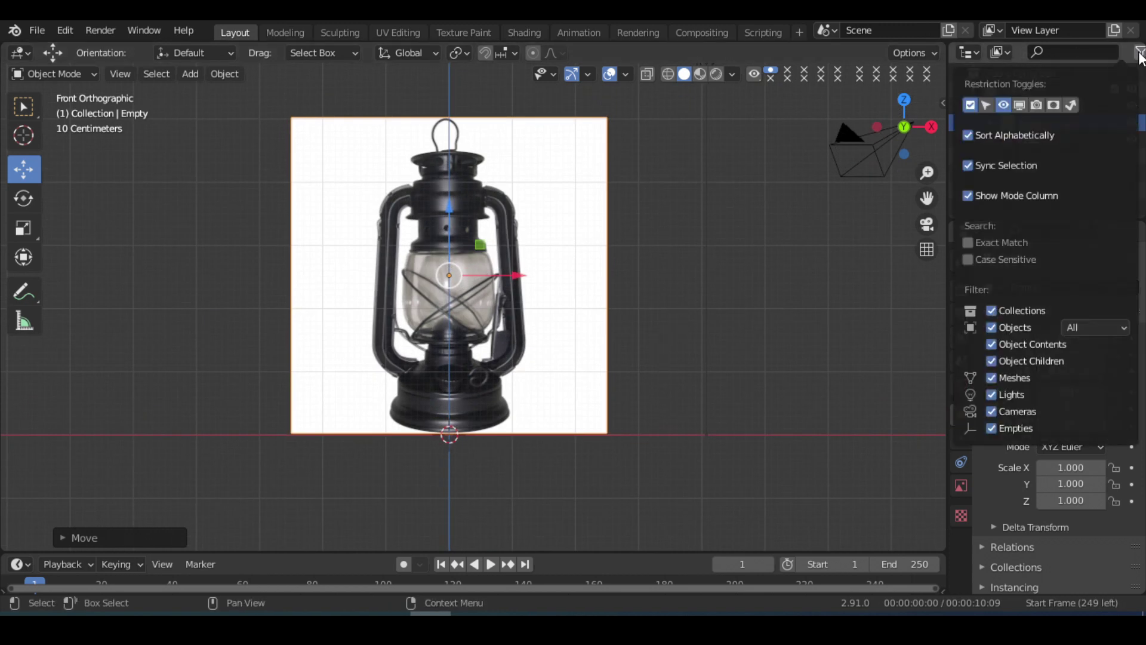
click(986, 104)
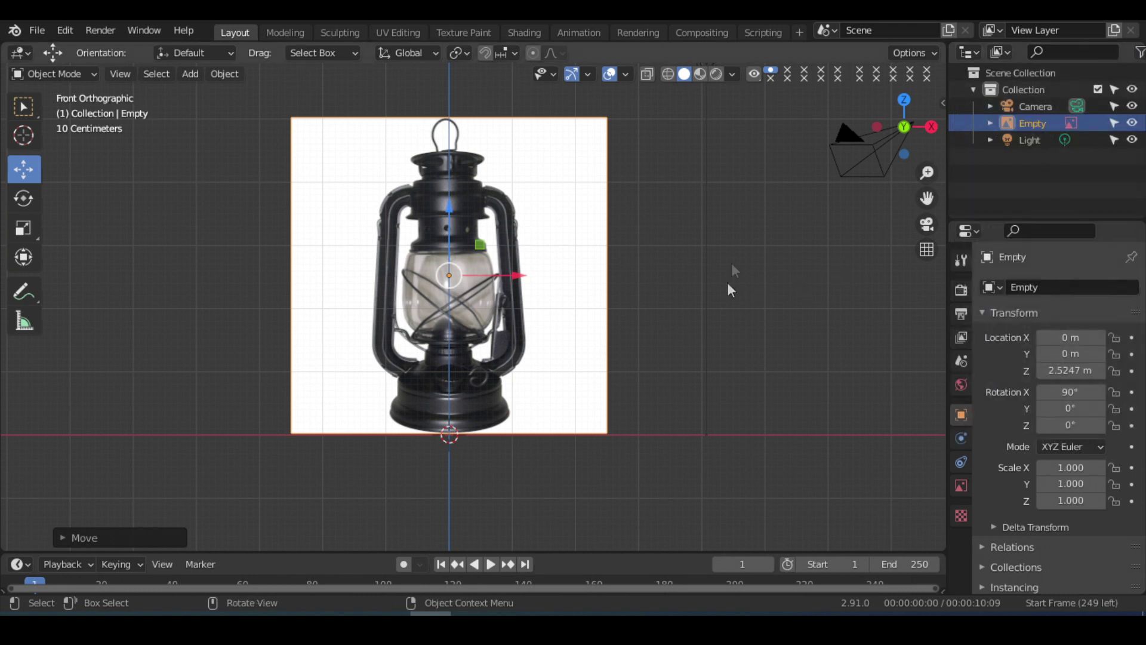
scroll(511, 313, up, 6)
click(511, 312)
Add a plane rotated 90° on X so it stands upright.
key(shift+a)
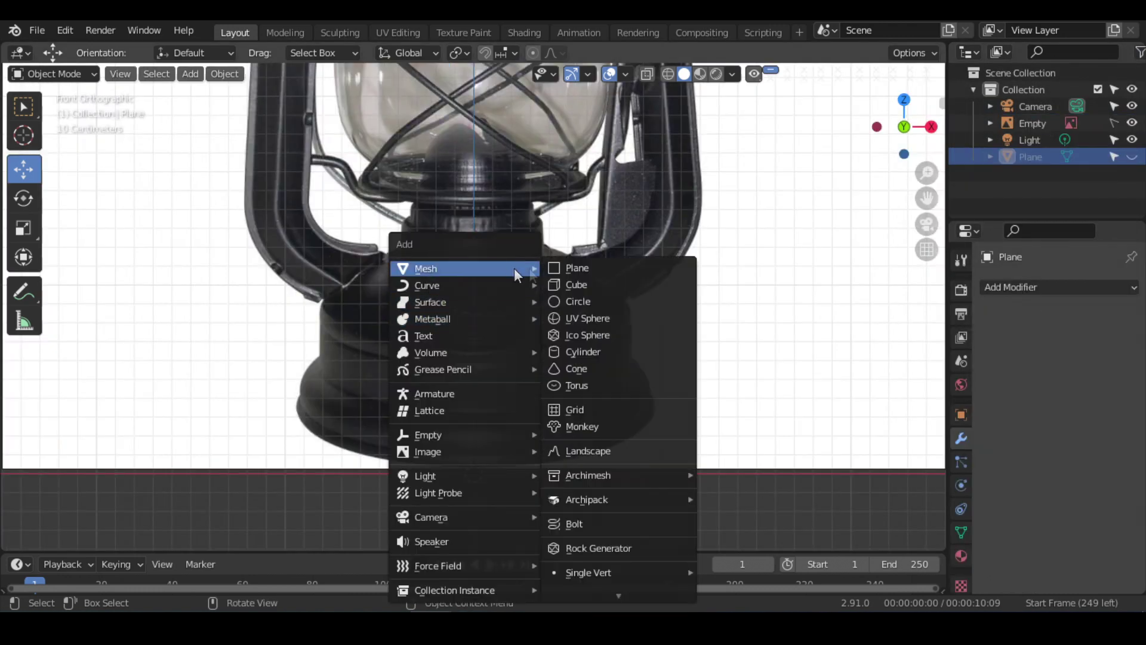
click(563, 263)
text(r)
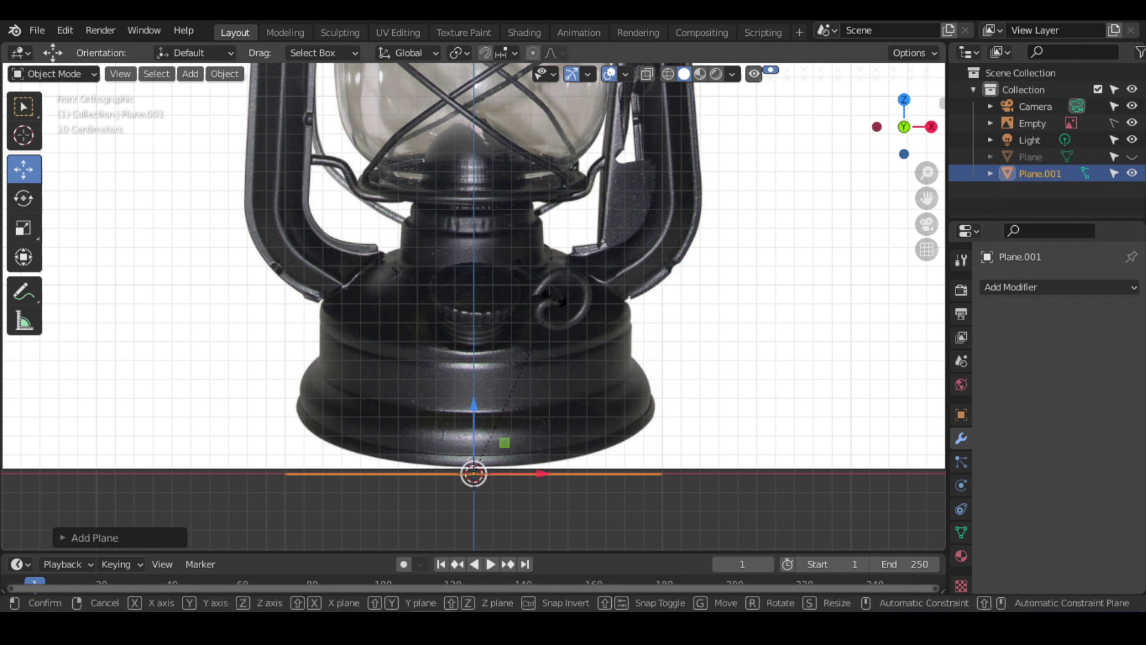
text(x90)
key(Return)
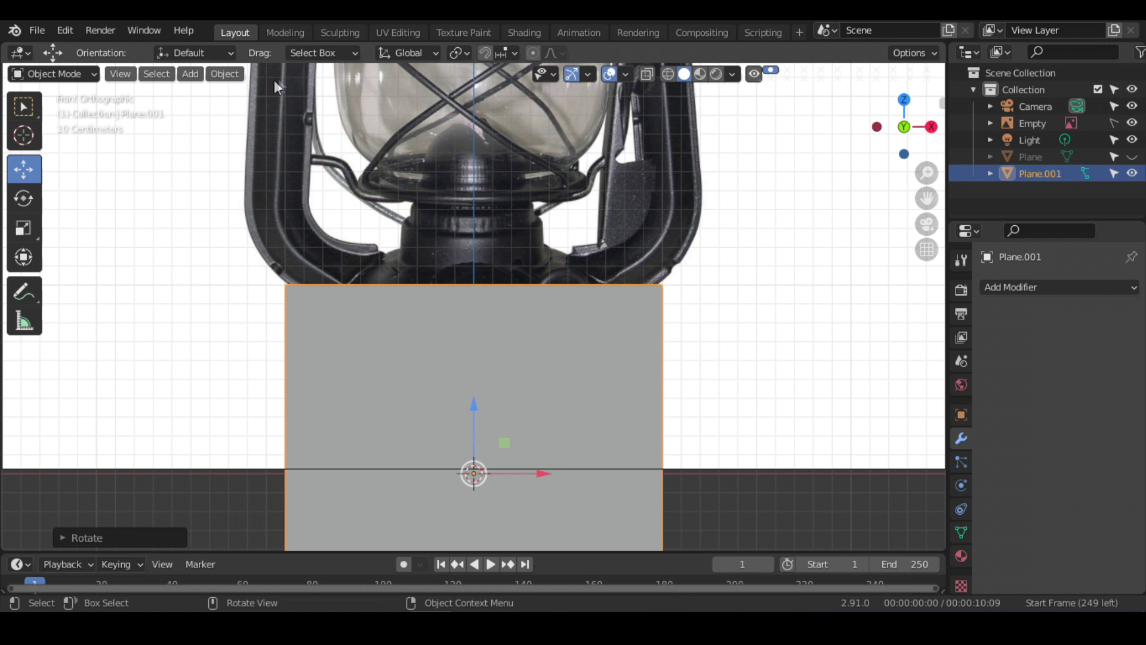
In Edit Mode, delete three of the plane's four vertices.
key(Tab)
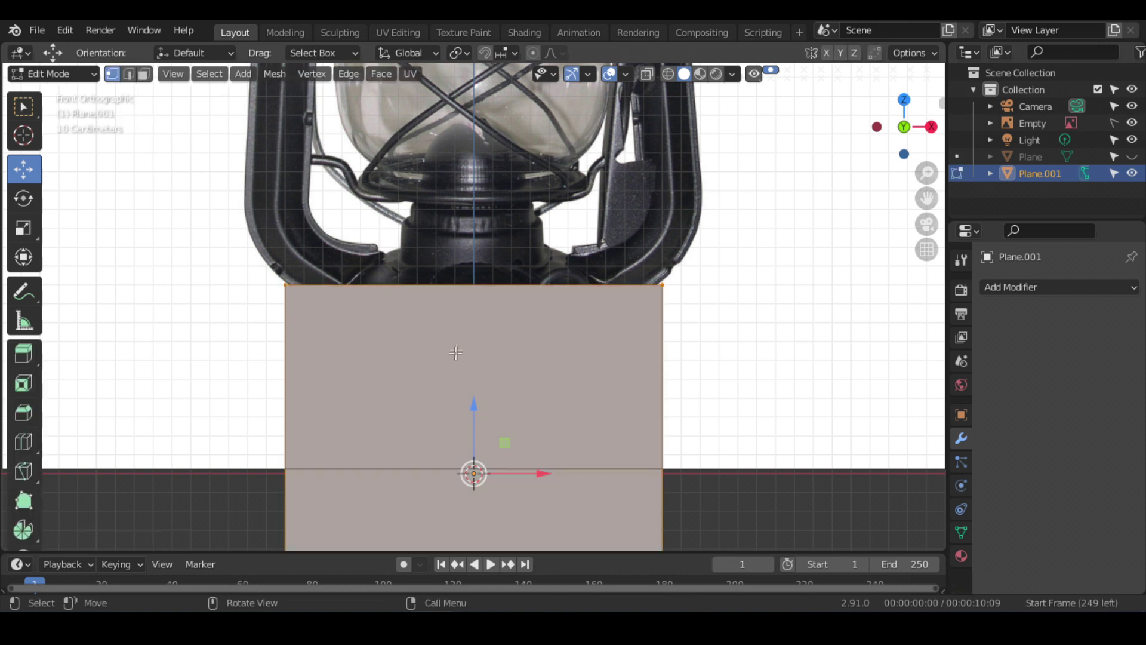
scroll(455, 353, down, 2)
scroll(457, 349, down, 1)
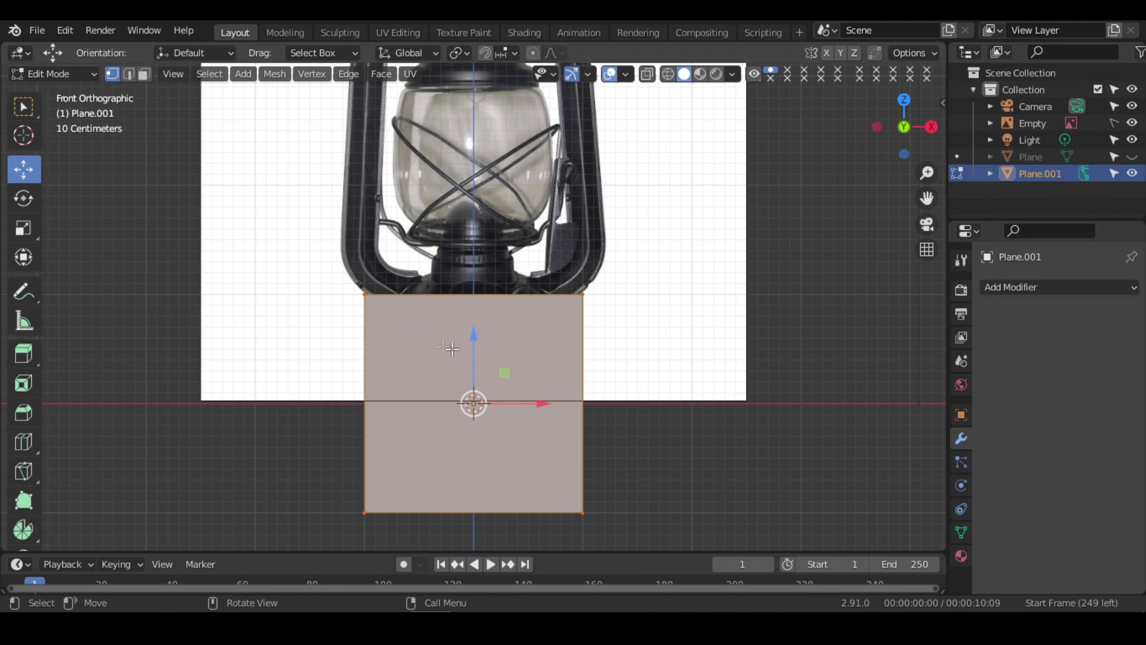
click(364, 511)
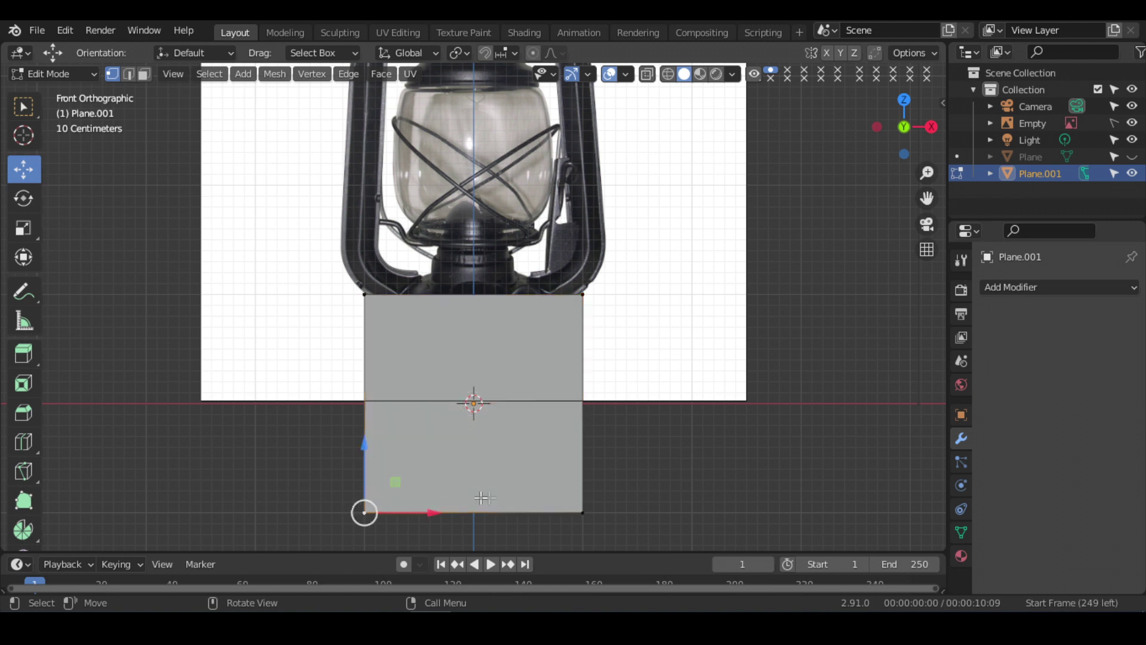
shift+click(582, 511)
shift+click(582, 295)
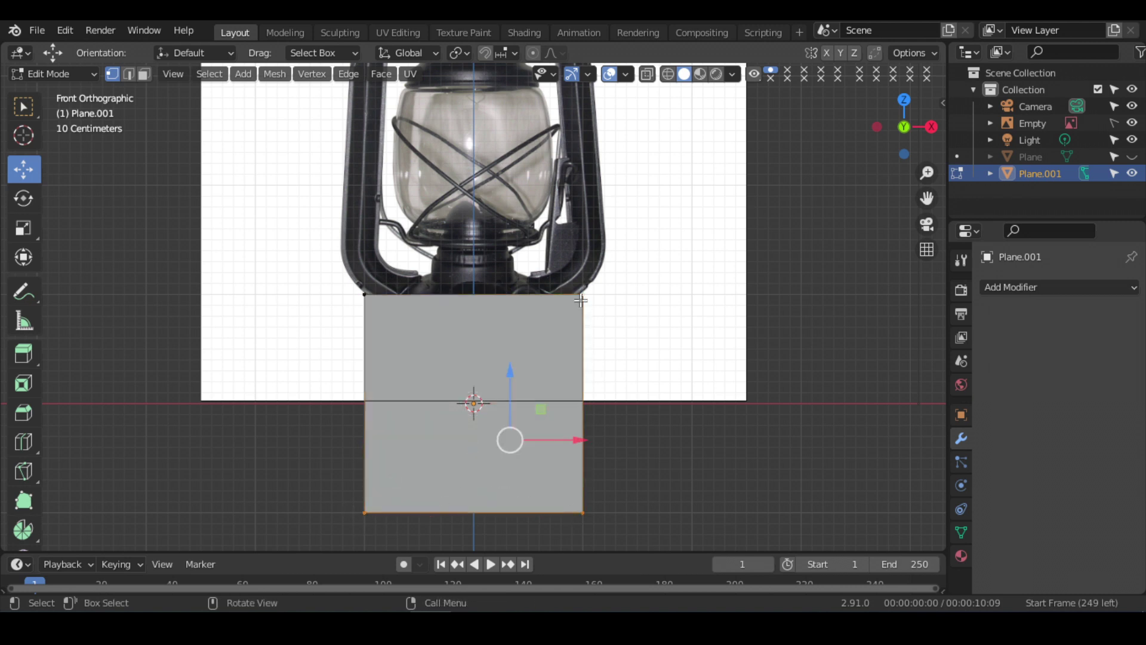
key(x)
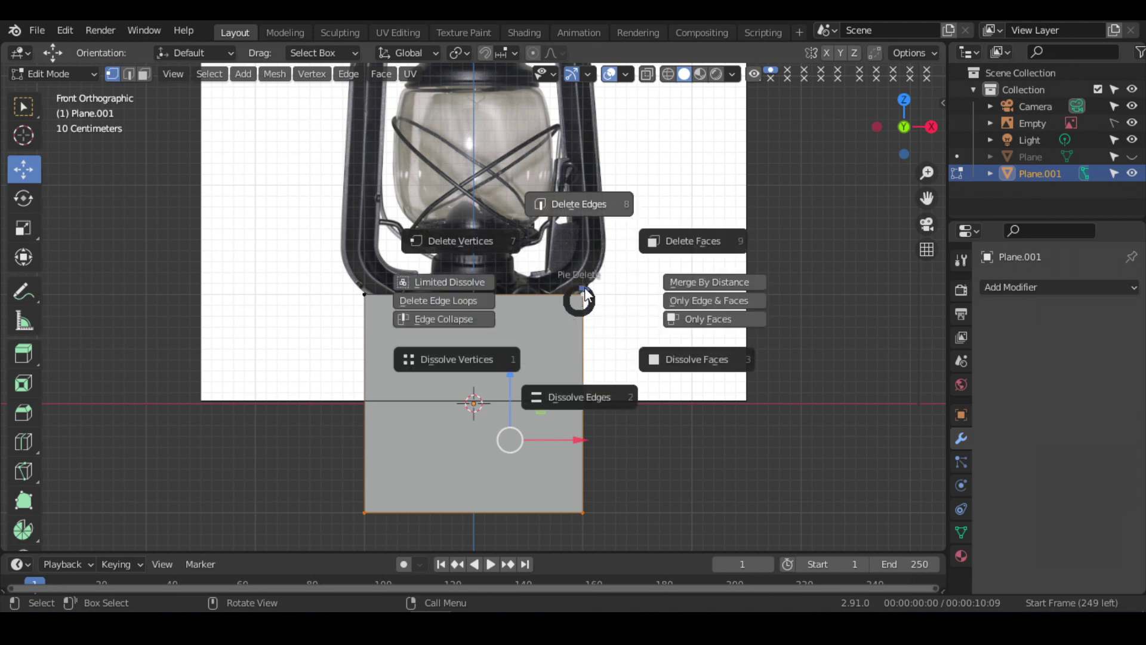
click(476, 239)
Move the remaining vertex to the lantern's centre where glass meets base.
click(364, 294)
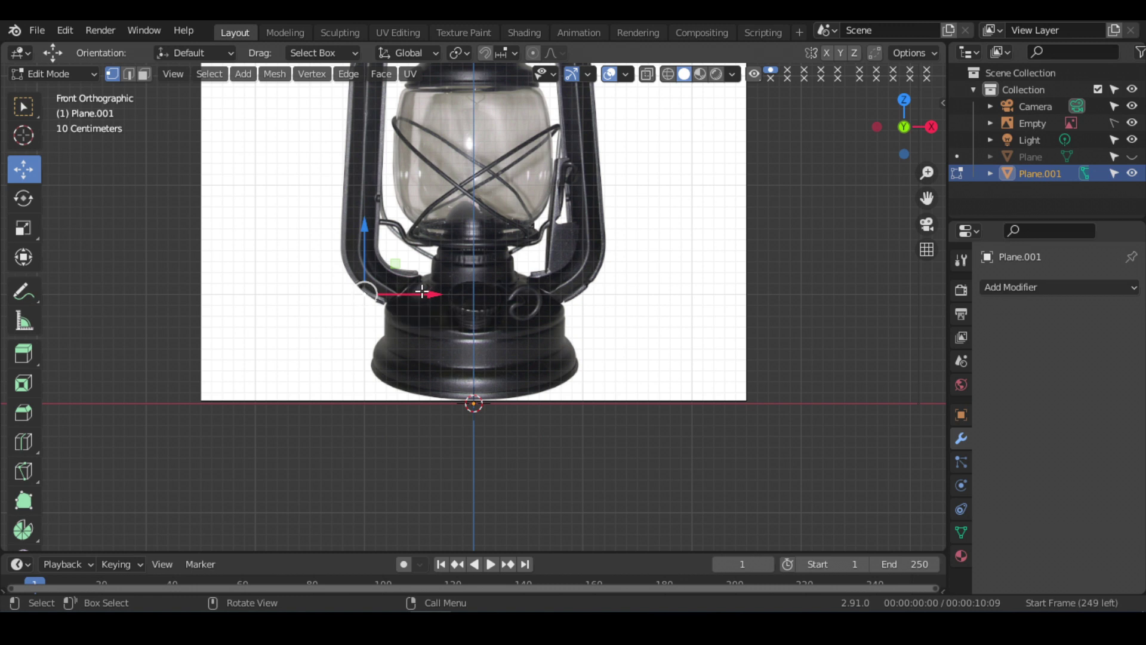
key(g)
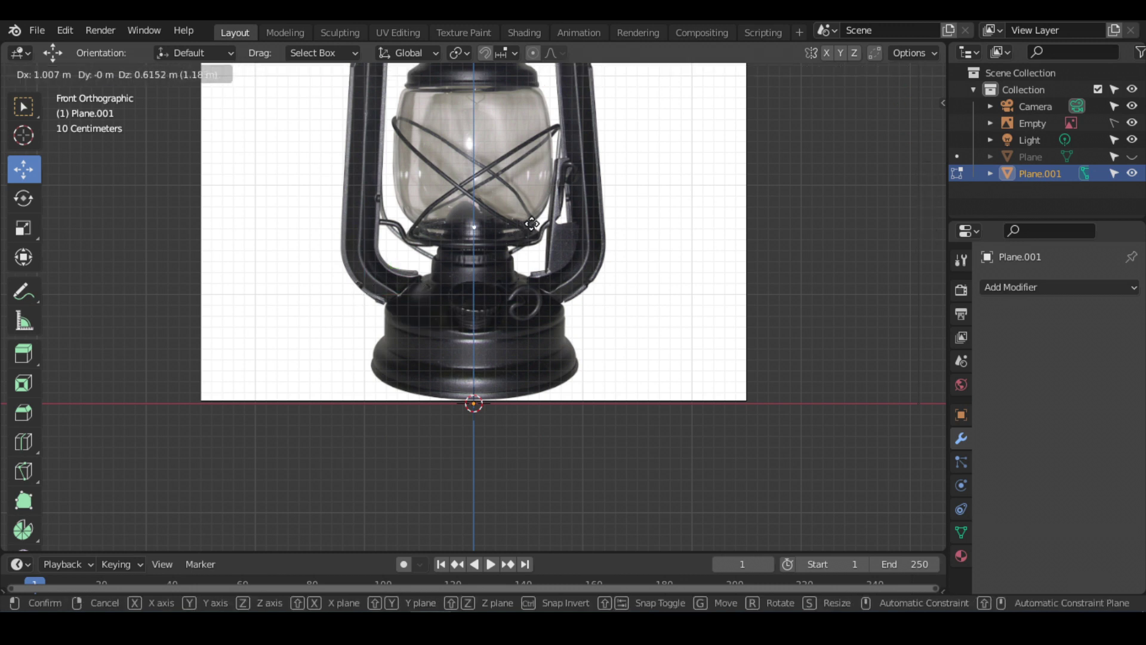
click(532, 224)
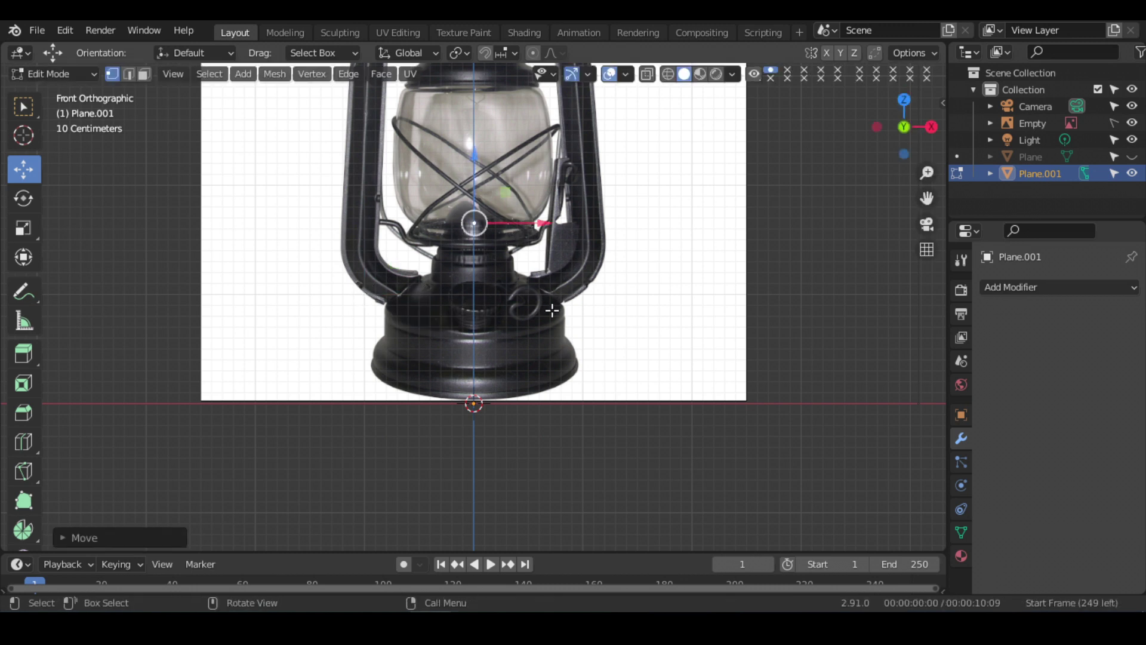
Frame the glass base and extrude a first vertex 0.1869 m right along X.
scroll(550, 310, up, 4)
scroll(540, 230, up, 1)
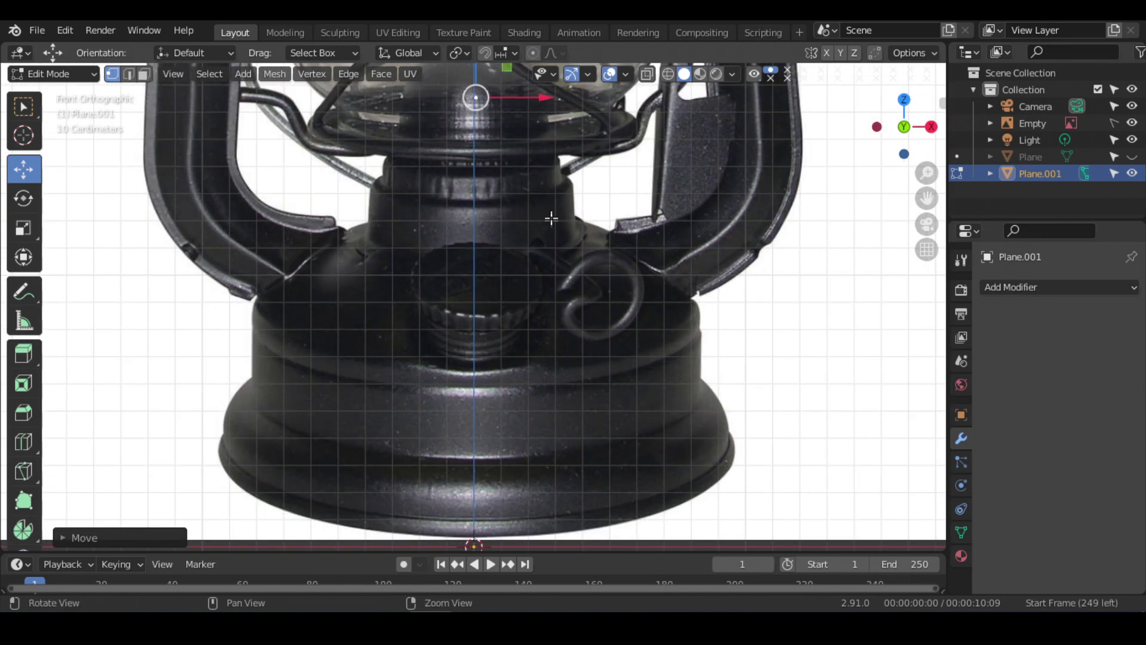
shift+middle_drag(551, 218, 571, 345)
drag(554, 252, 553, 251)
scroll(567, 292, down, 1)
scroll(570, 301, down, 1)
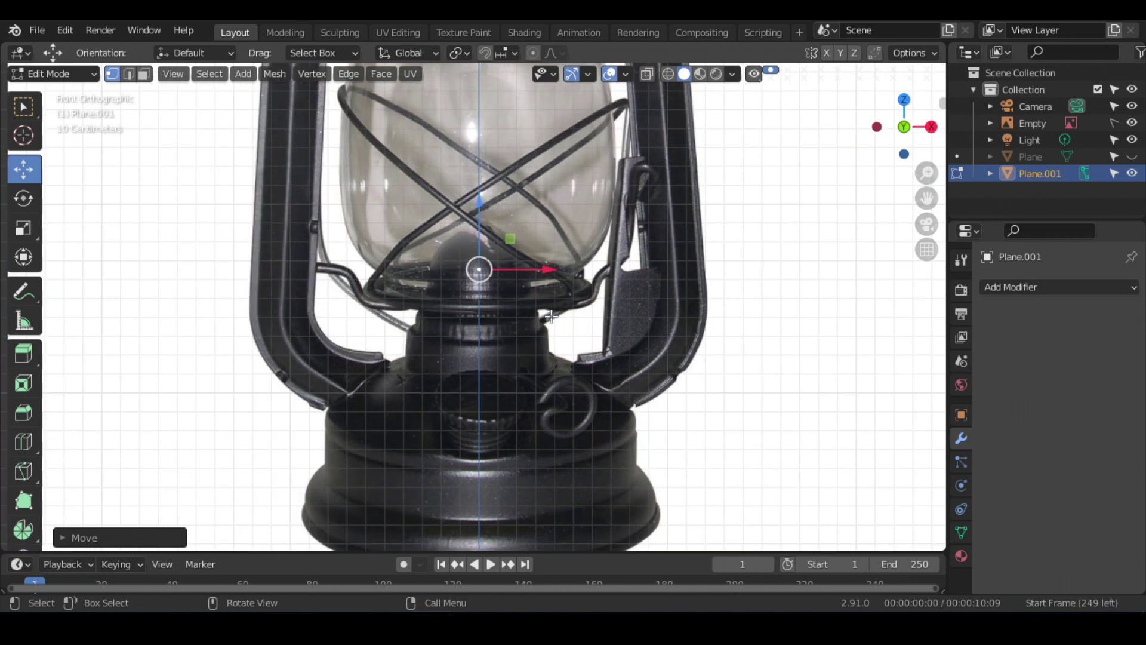
key(e)
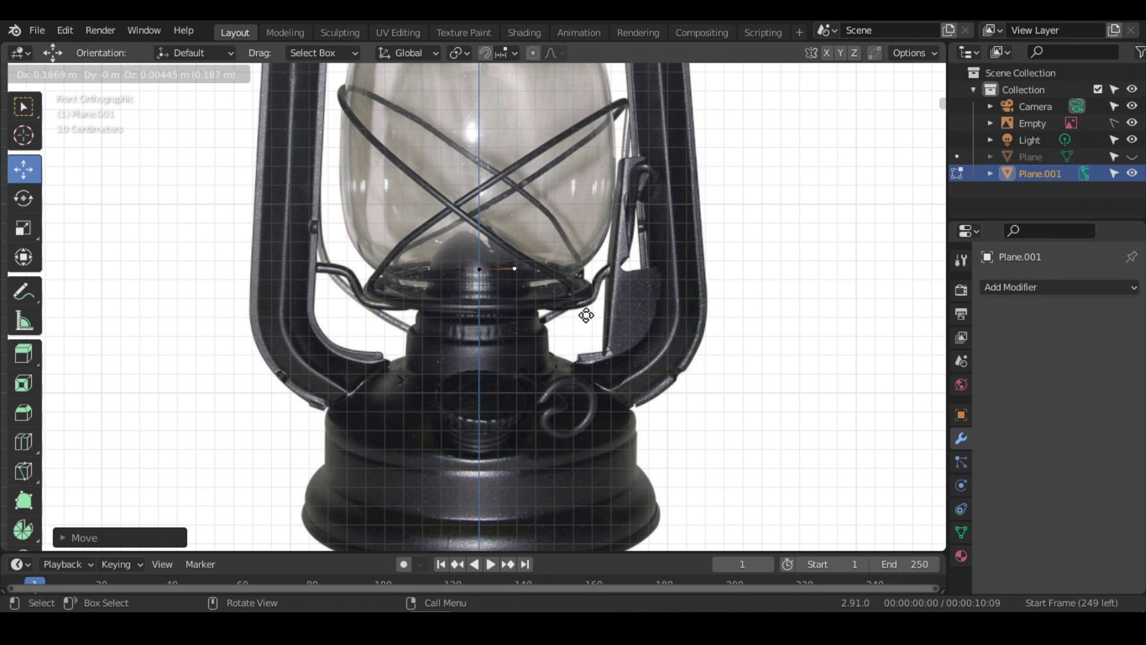
key(x)
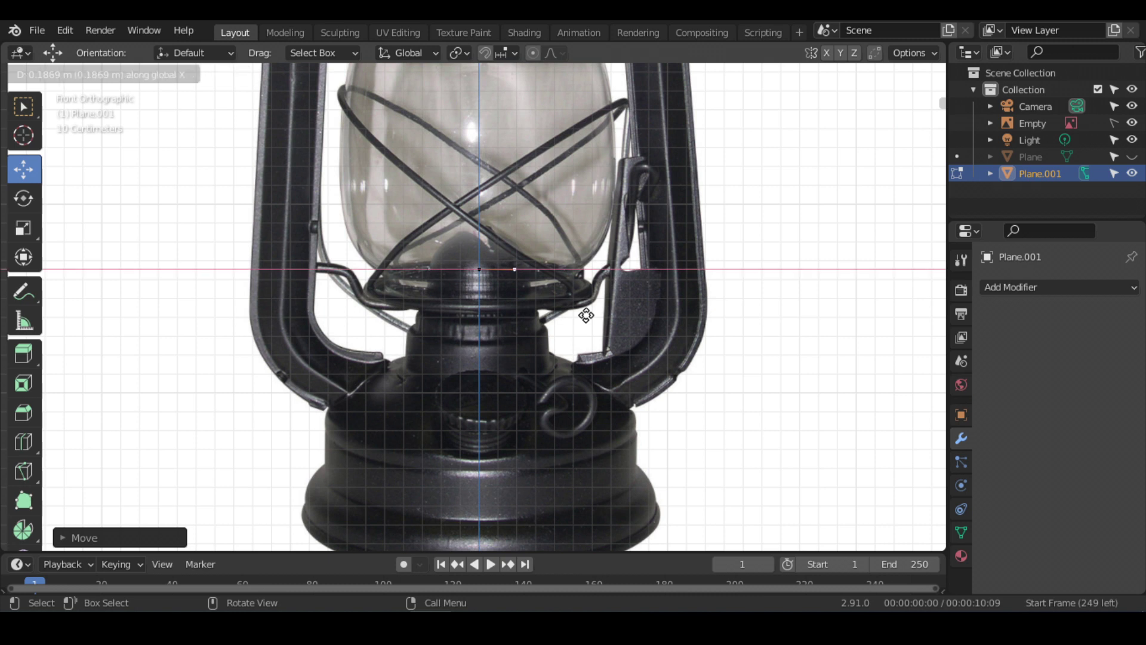
click(594, 317)
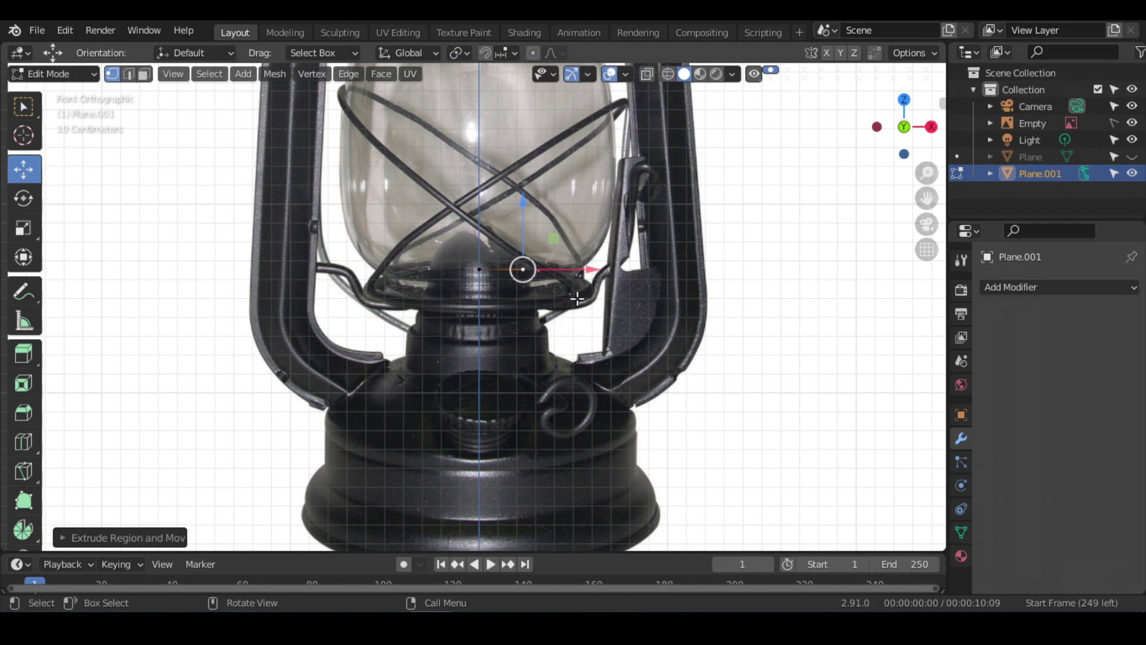
Extrude a chain of vertices tracing the burner outline below the glass.
key(e)
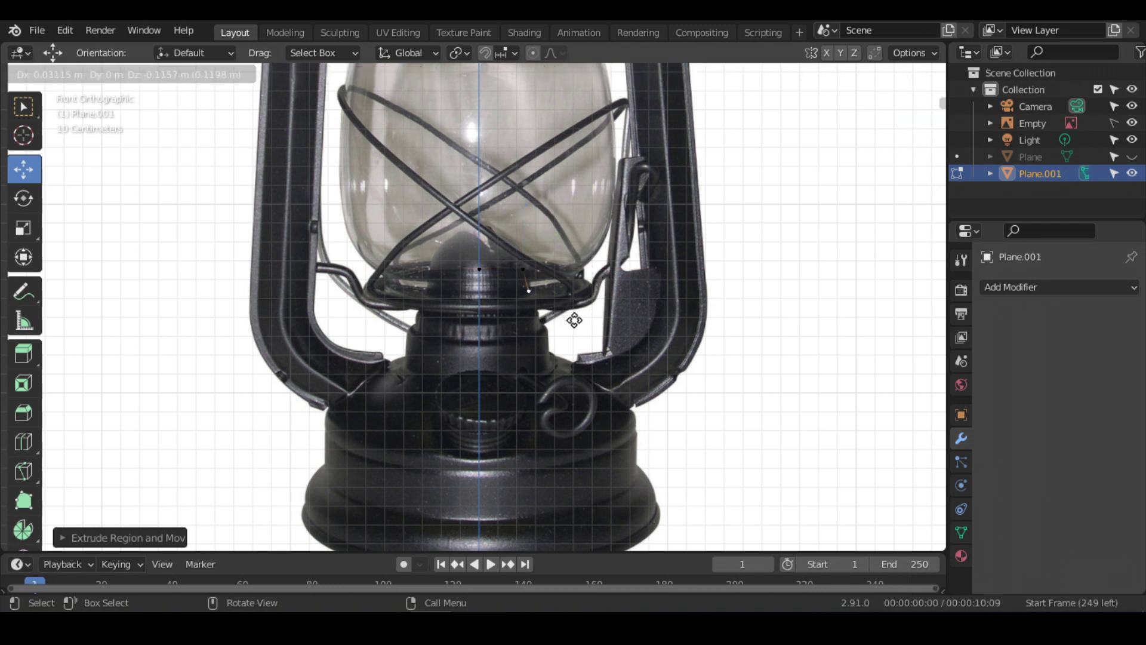
click(574, 317)
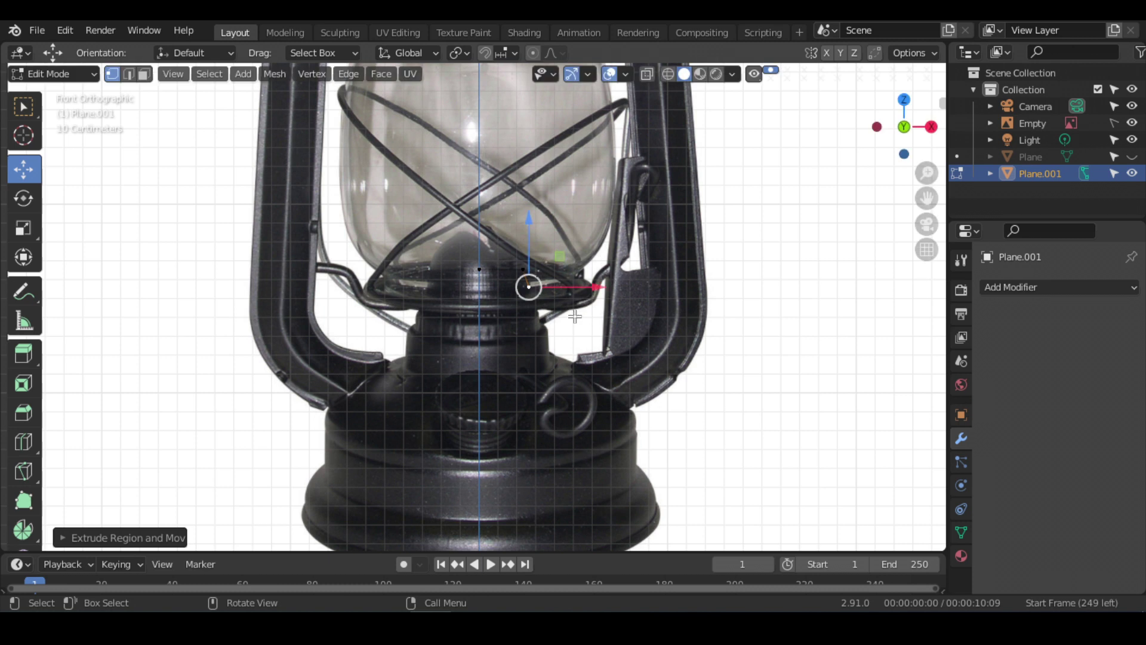
key(e)
click(583, 317)
key(e)
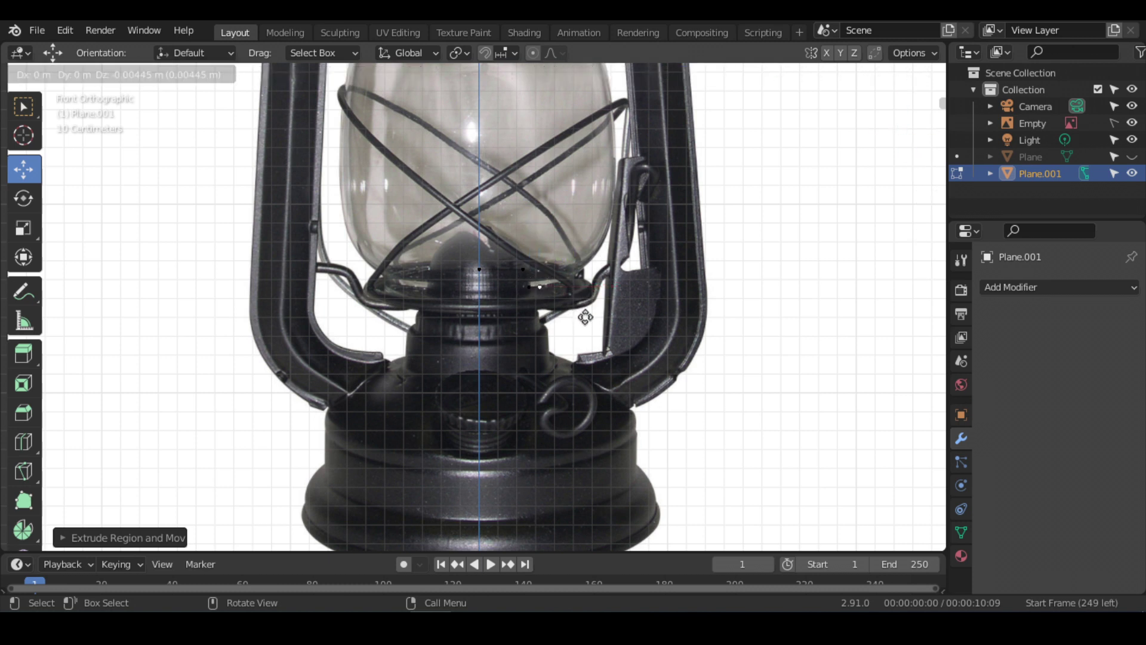
click(585, 332)
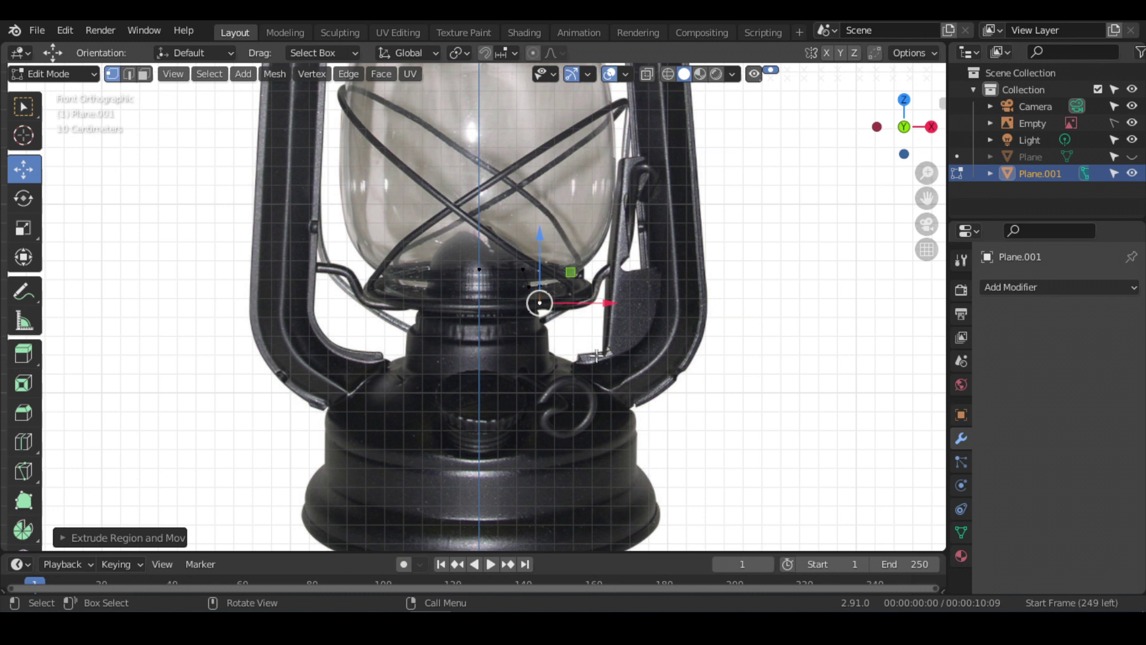
drag(547, 254, 538, 243)
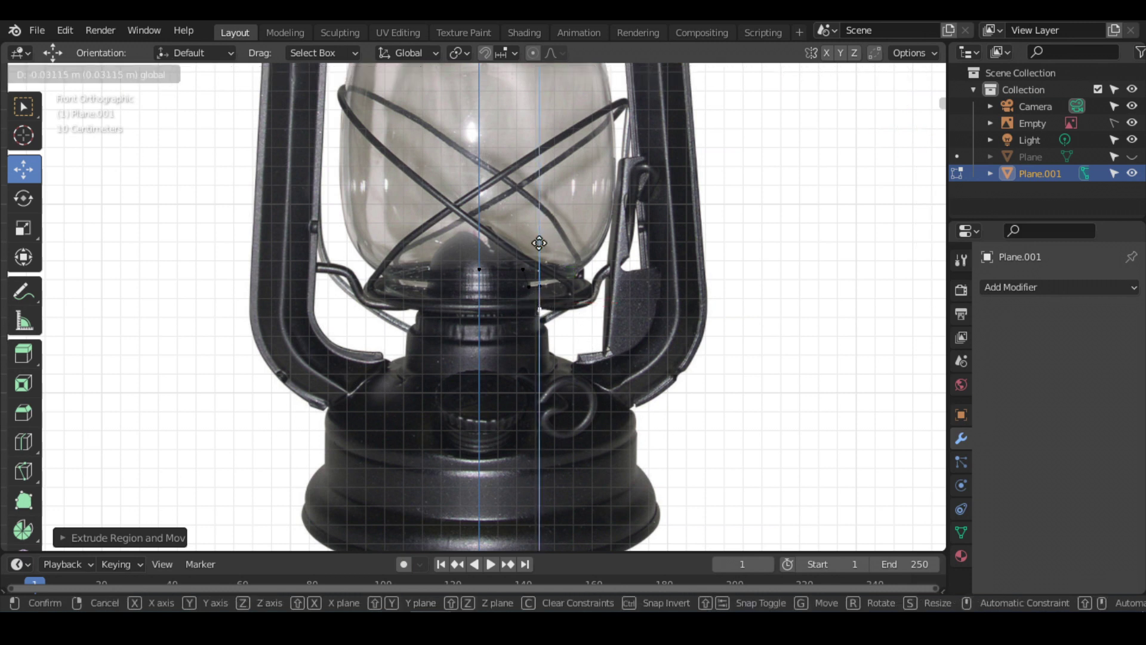
key(e)
click(573, 325)
key(e)
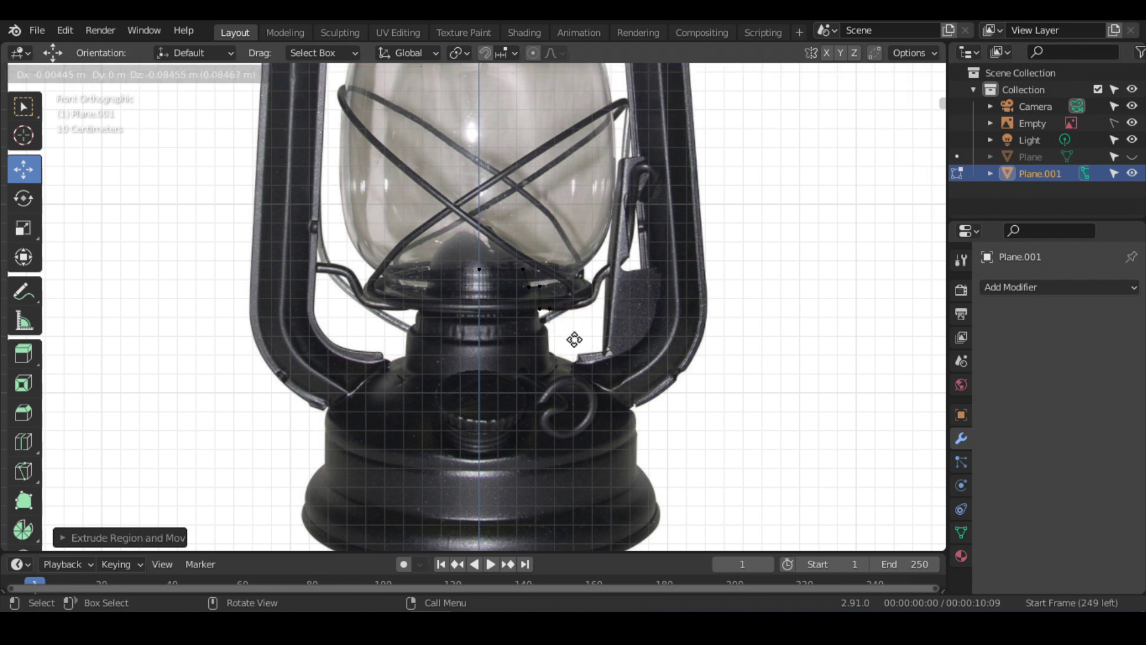
click(576, 345)
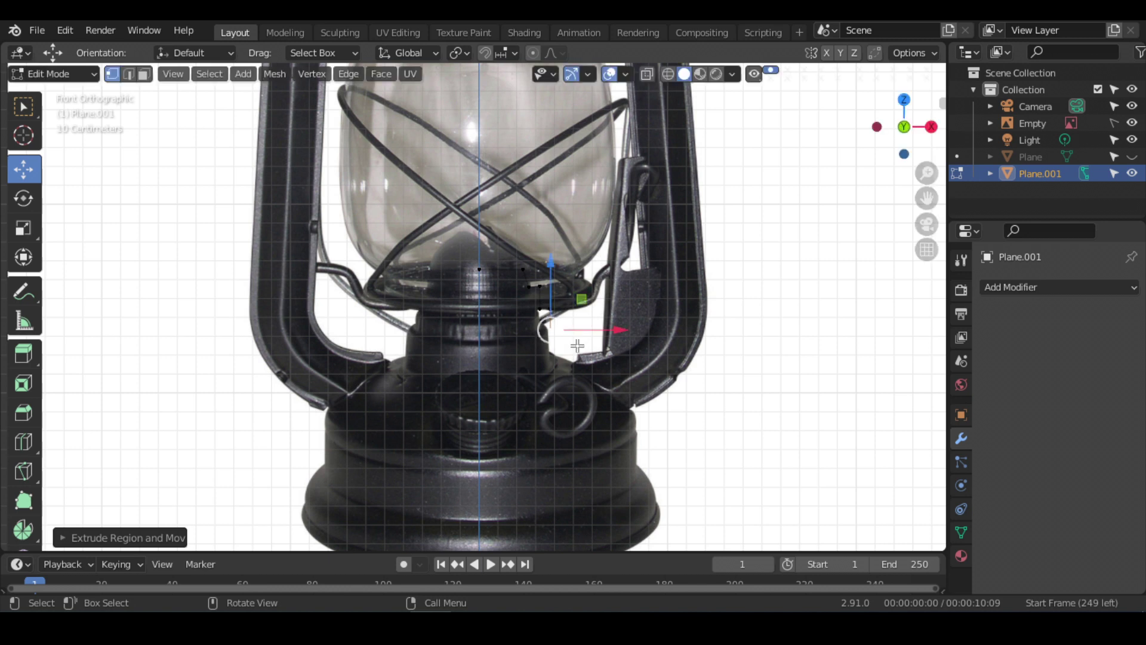
Shift the end vertex right and continue extruding down the base's stepped edge.
key(g)
click(588, 343)
key(e)
click(589, 373)
key(e)
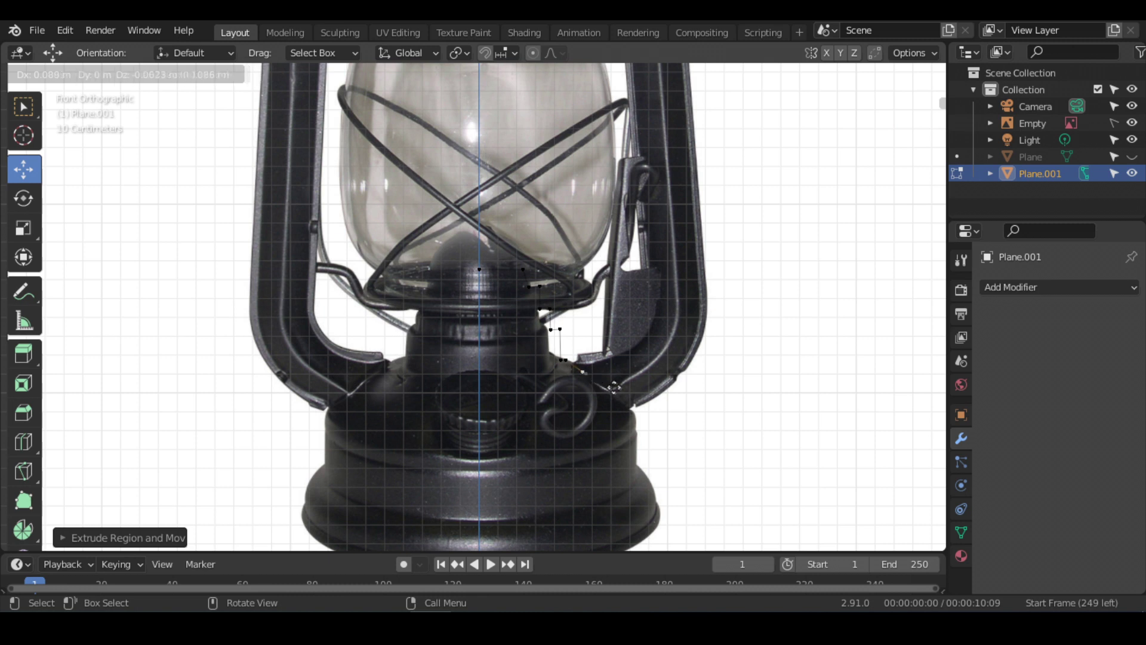
click(654, 421)
key(e)
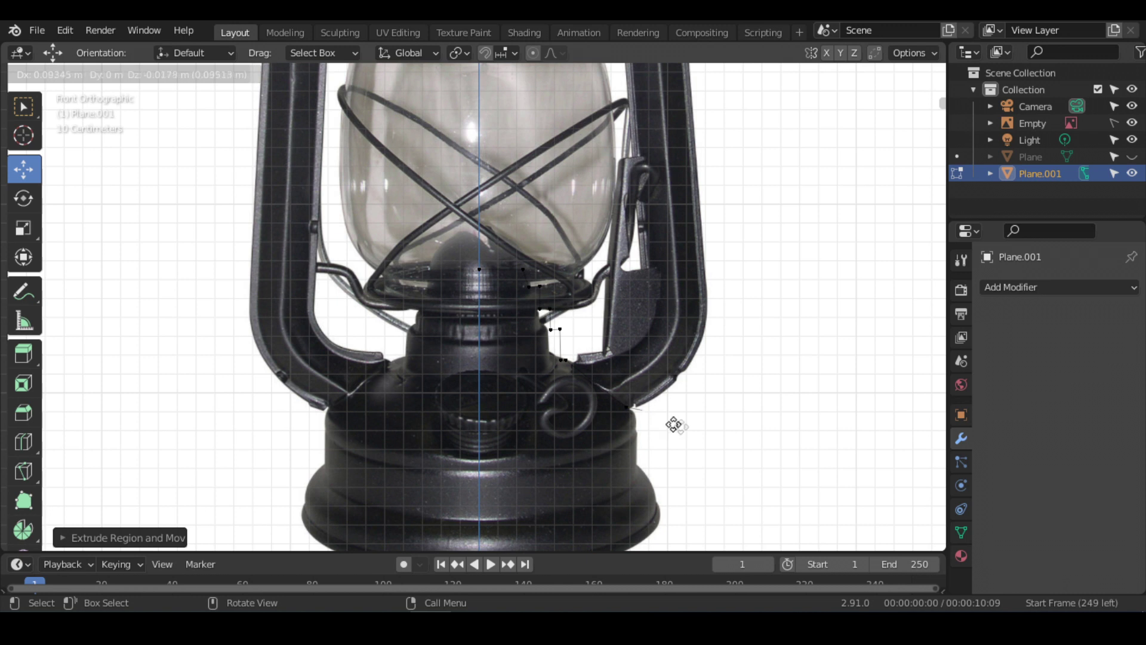
click(670, 422)
key(e)
click(673, 436)
Extrude vertices down the base's flared side to its bottom corner.
key(e)
click(688, 437)
key(e)
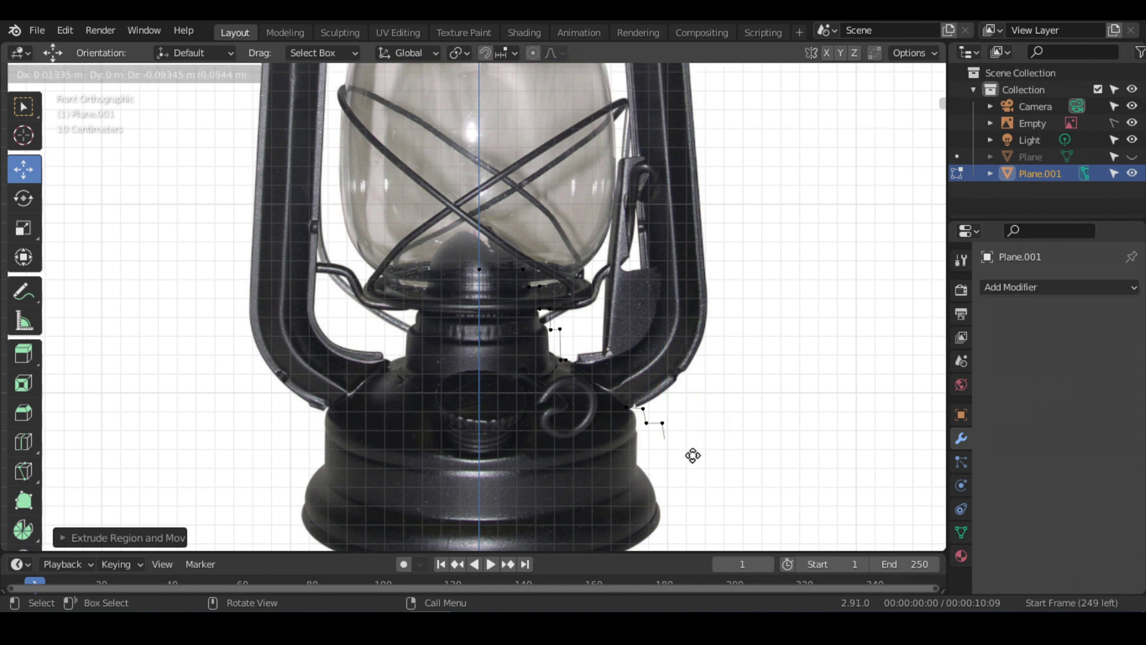
click(692, 453)
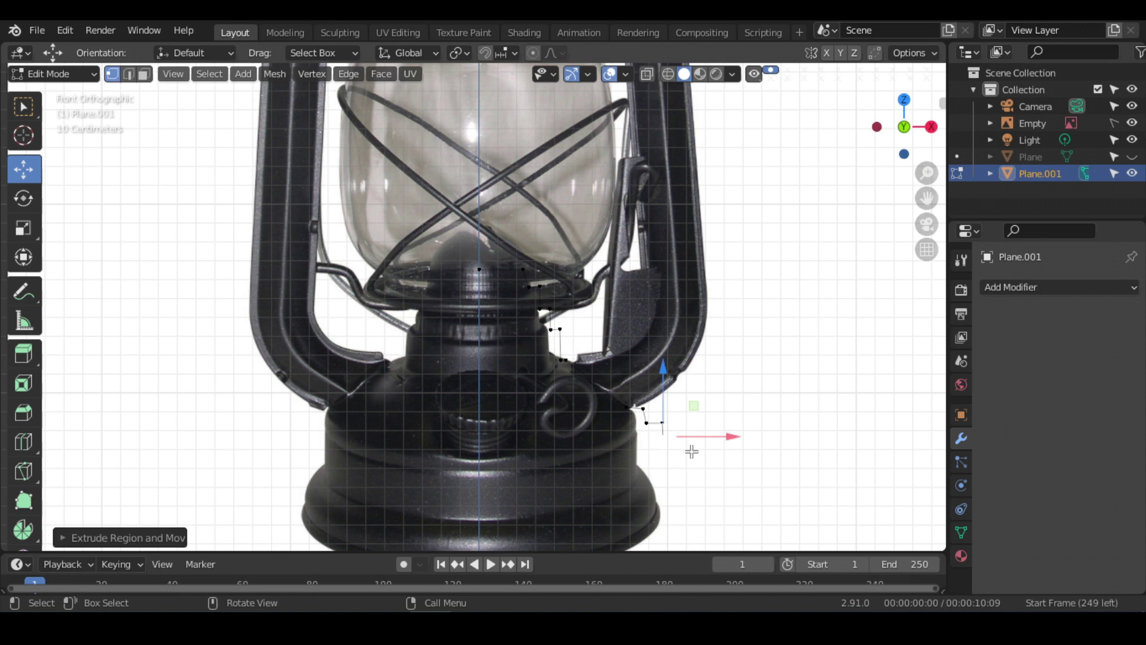
key(e)
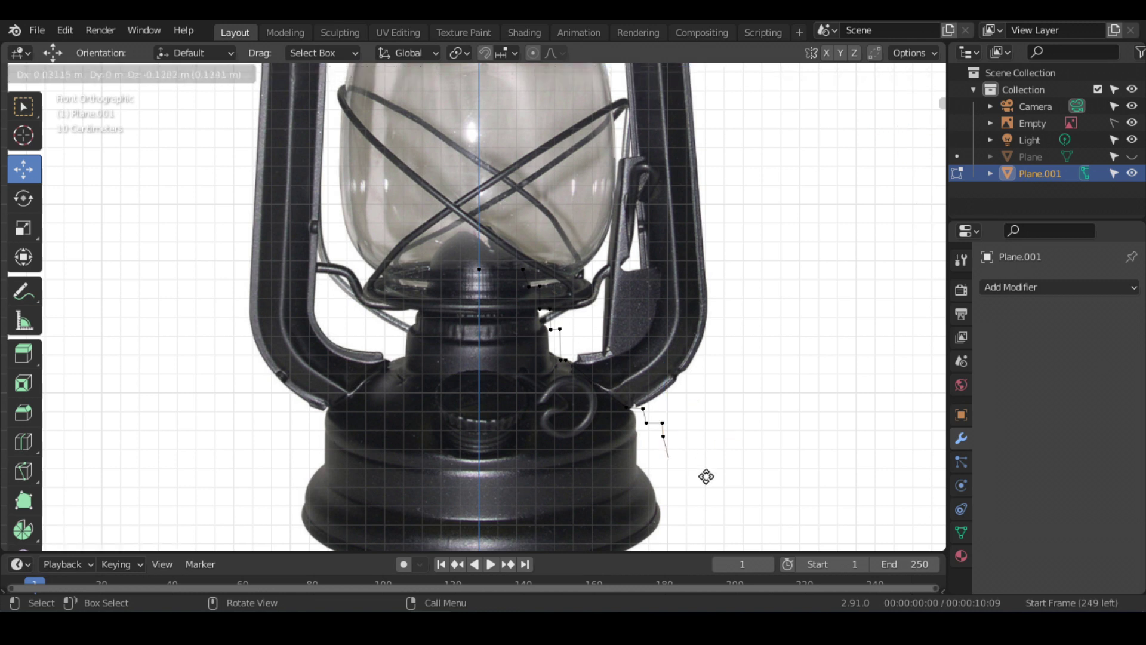
click(705, 487)
key(e)
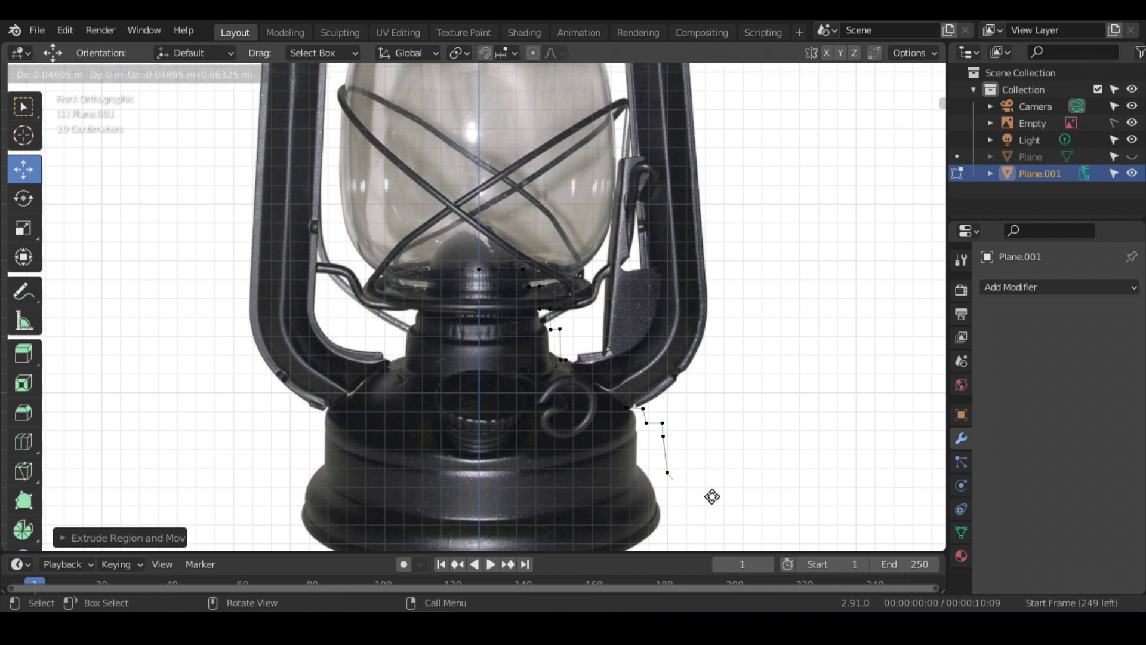
click(717, 528)
key(e)
click(729, 530)
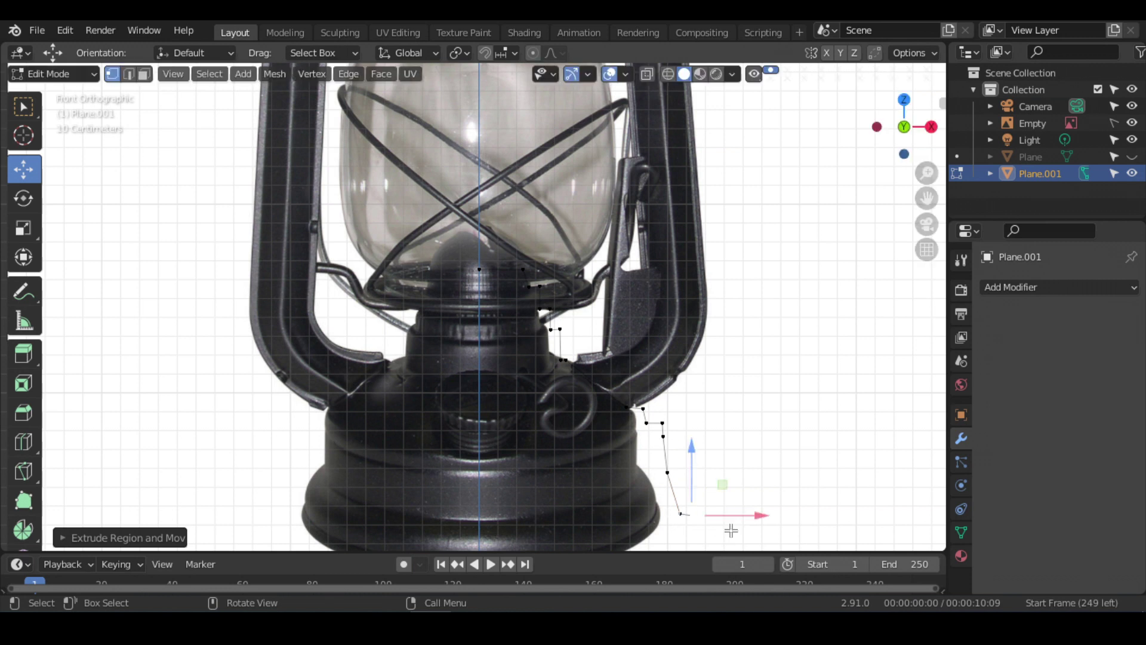
key(e)
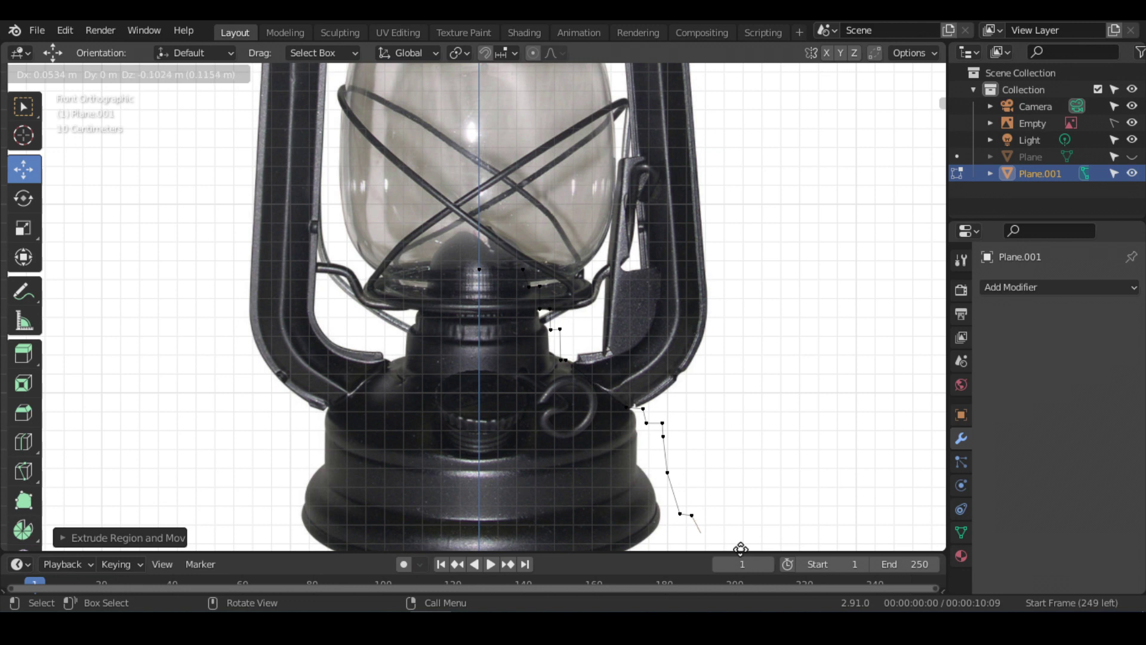
click(742, 68)
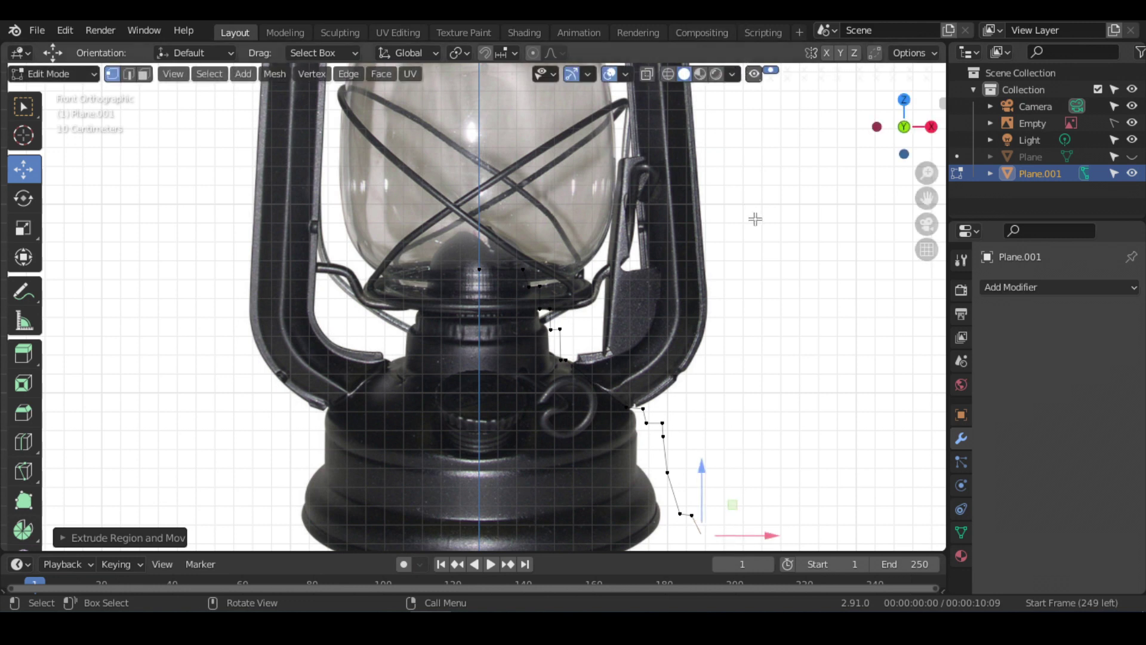
Attempt a horizontal extrusion toward the centre axis, then cancel it.
scroll(755, 219, down, 4)
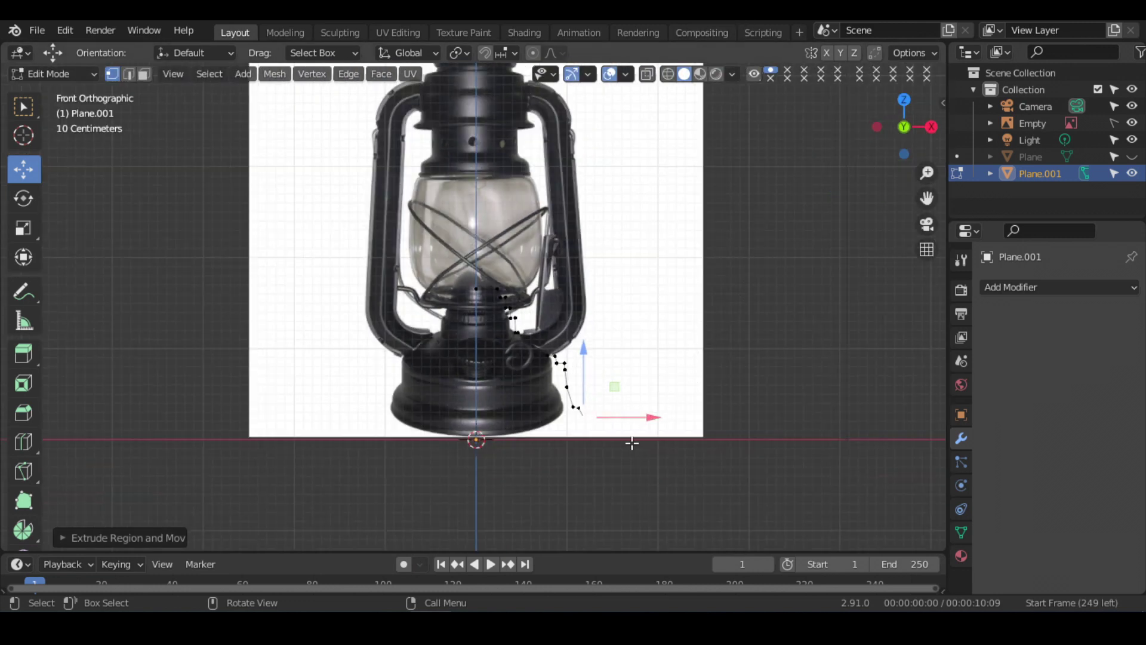
key(e)
key(x)
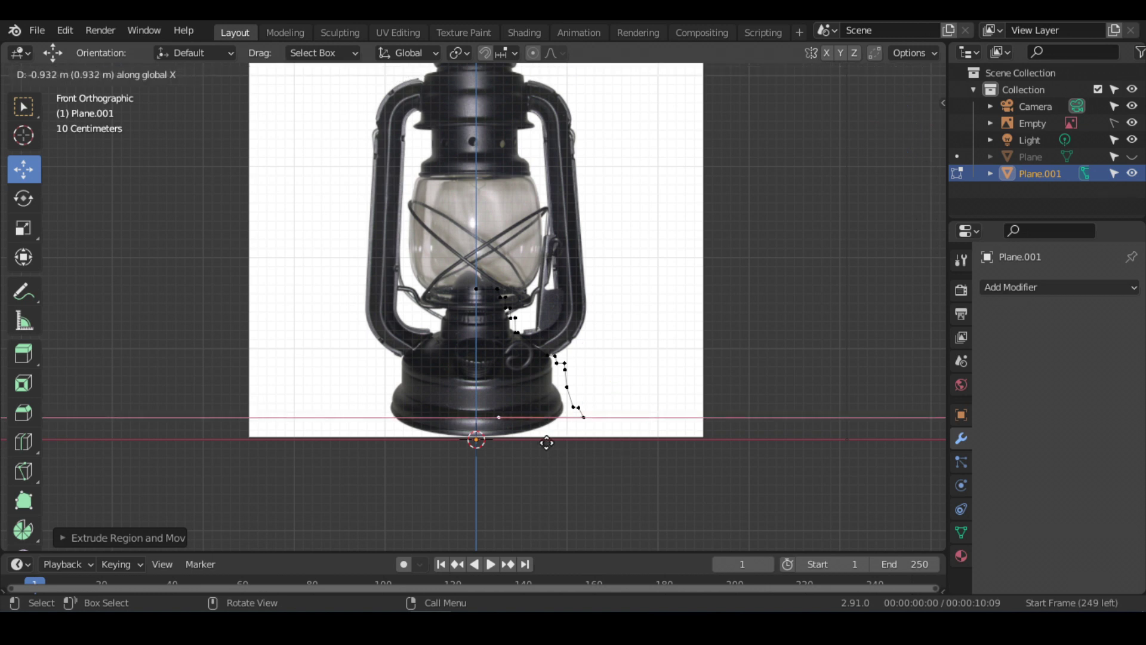
right_click(525, 441)
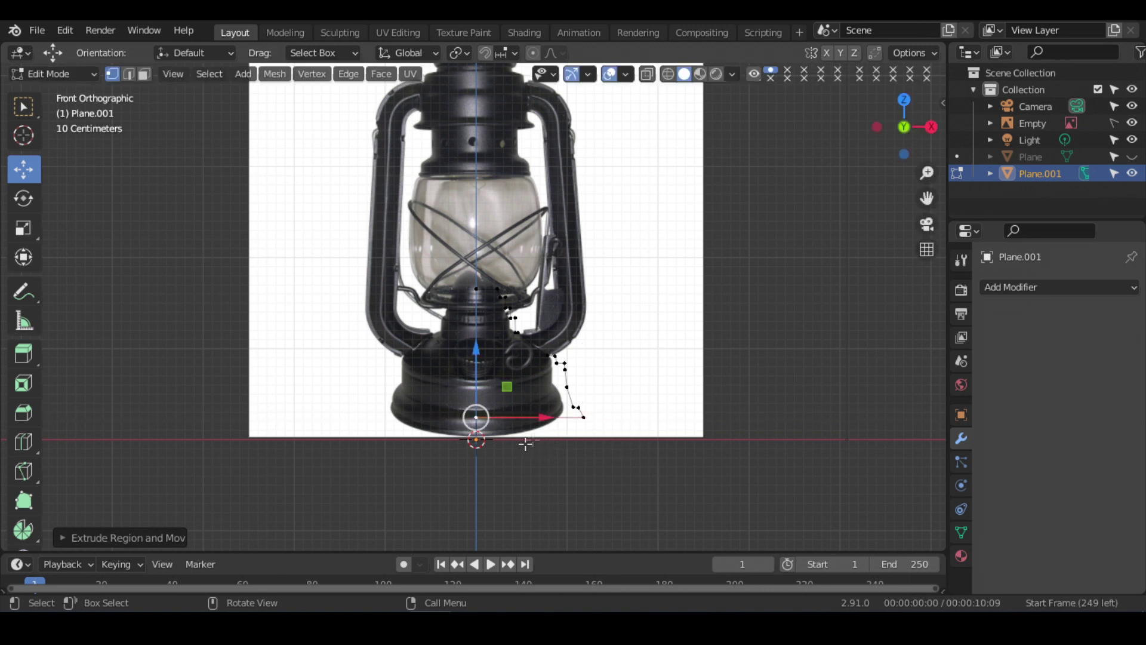
scroll(630, 352, up, 3)
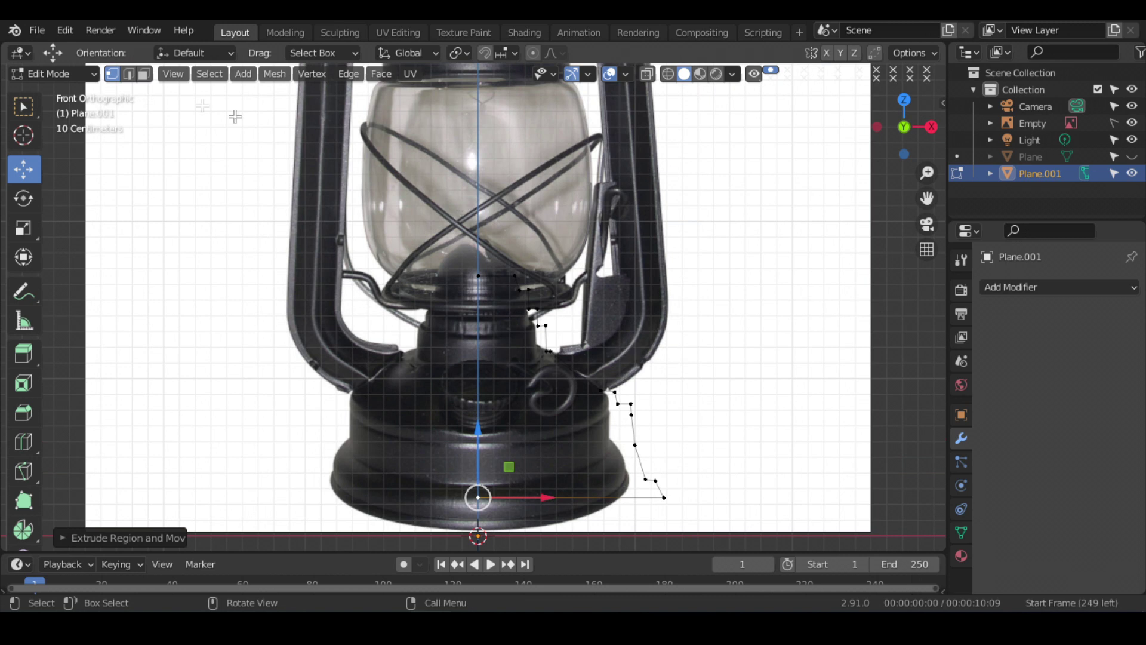
click(80, 76)
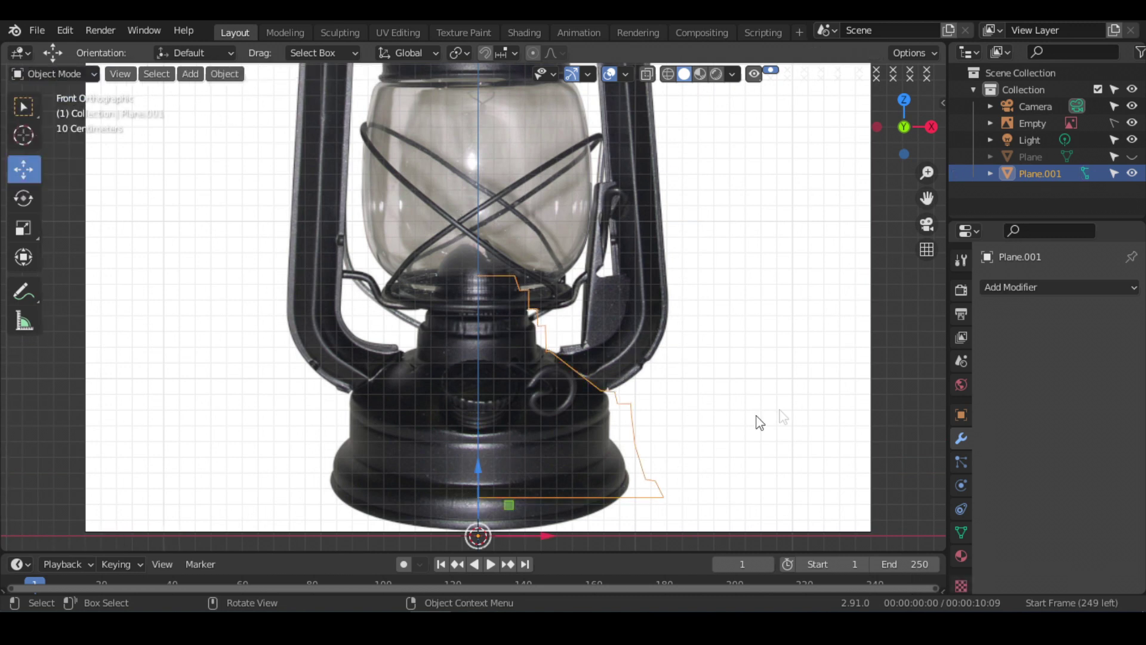
Add a Screw modifier revolving the profile around Y and hide the reference image.
click(1033, 289)
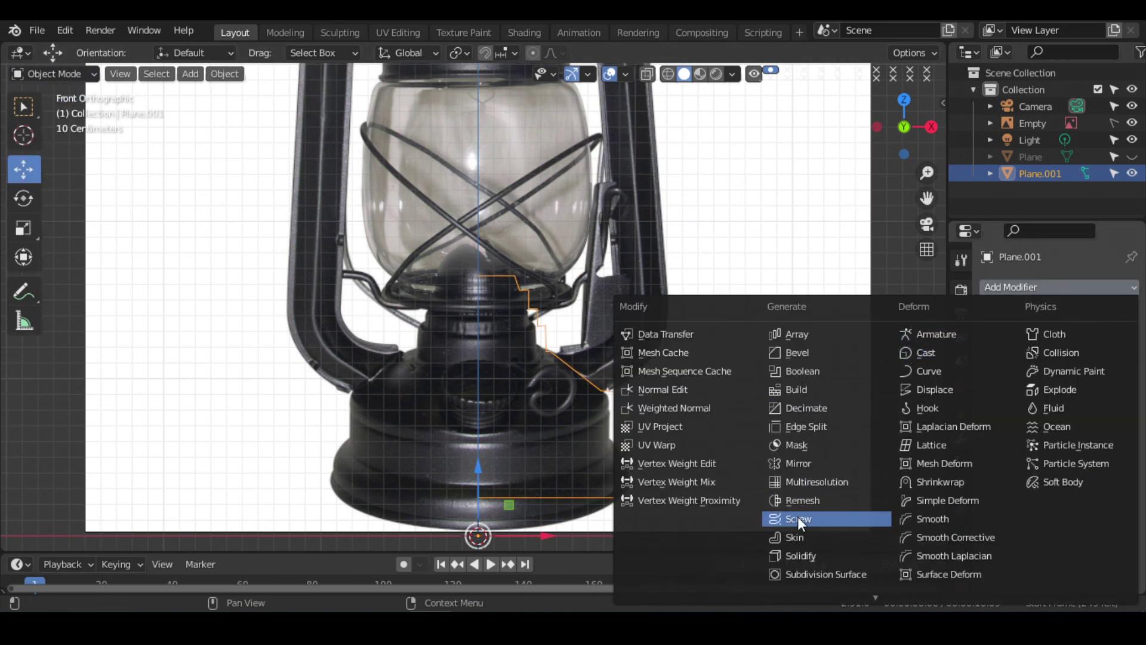
click(798, 517)
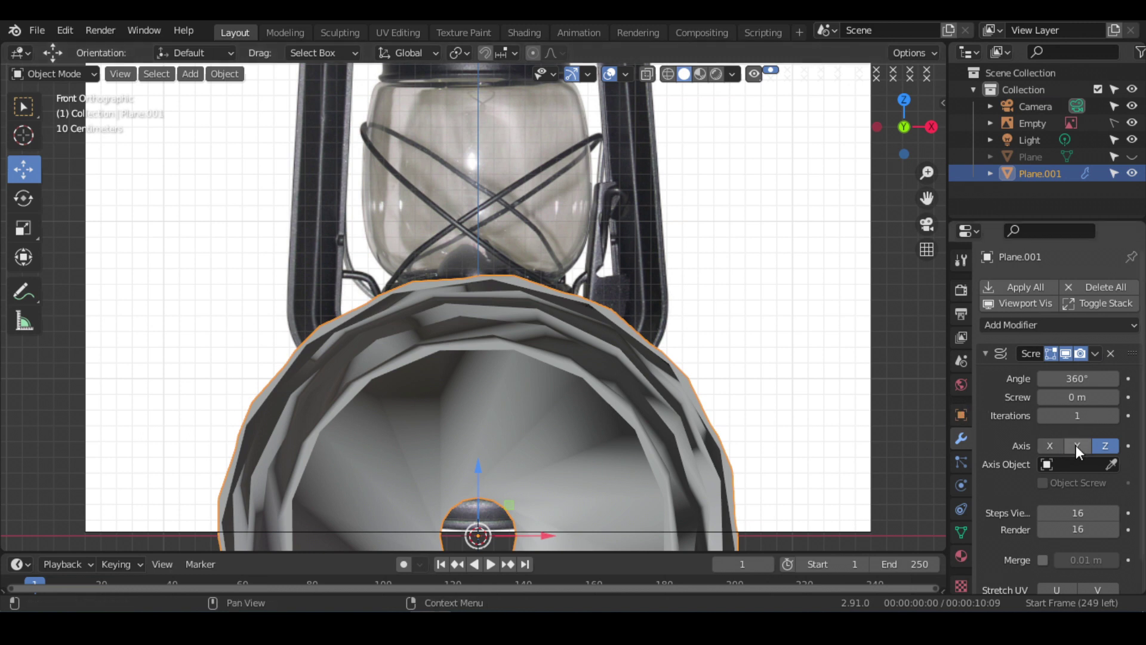
click(1076, 445)
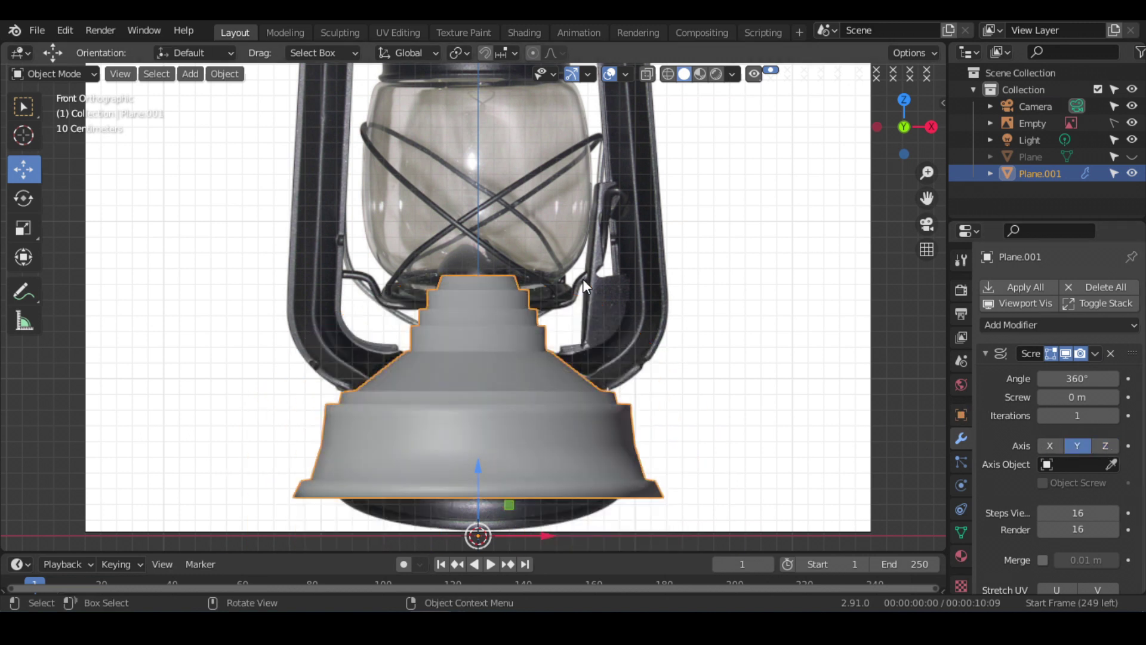
scroll(583, 278, down, 1)
click(1131, 122)
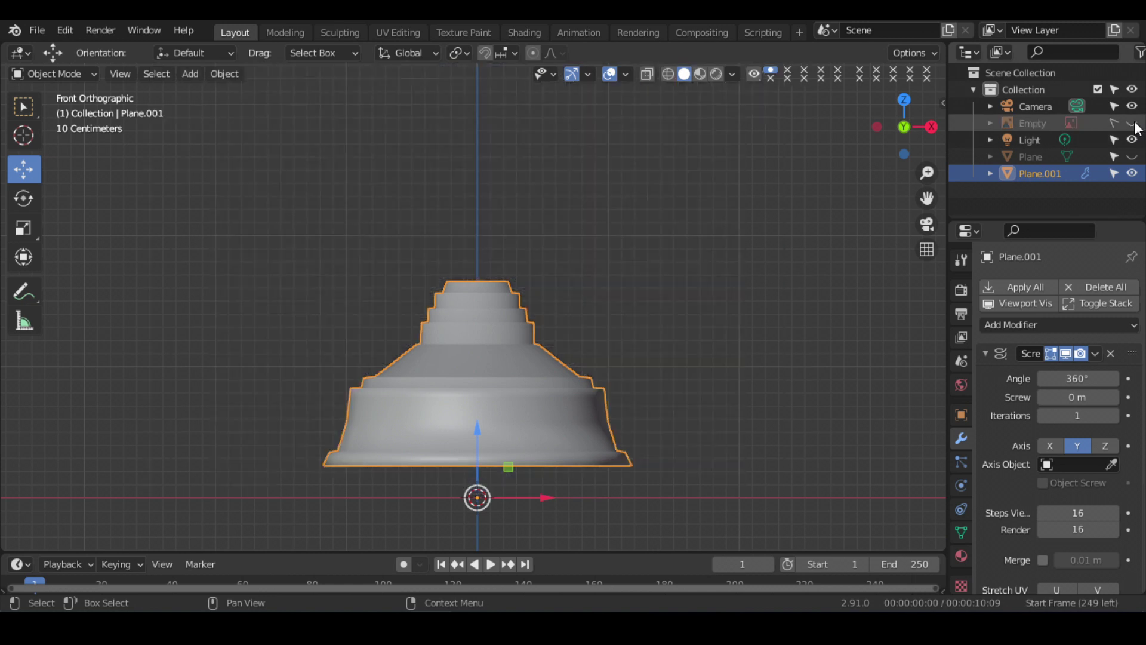
Orbit into perspective and set the Screw iterations back to 1.
scroll(664, 326, up, 1)
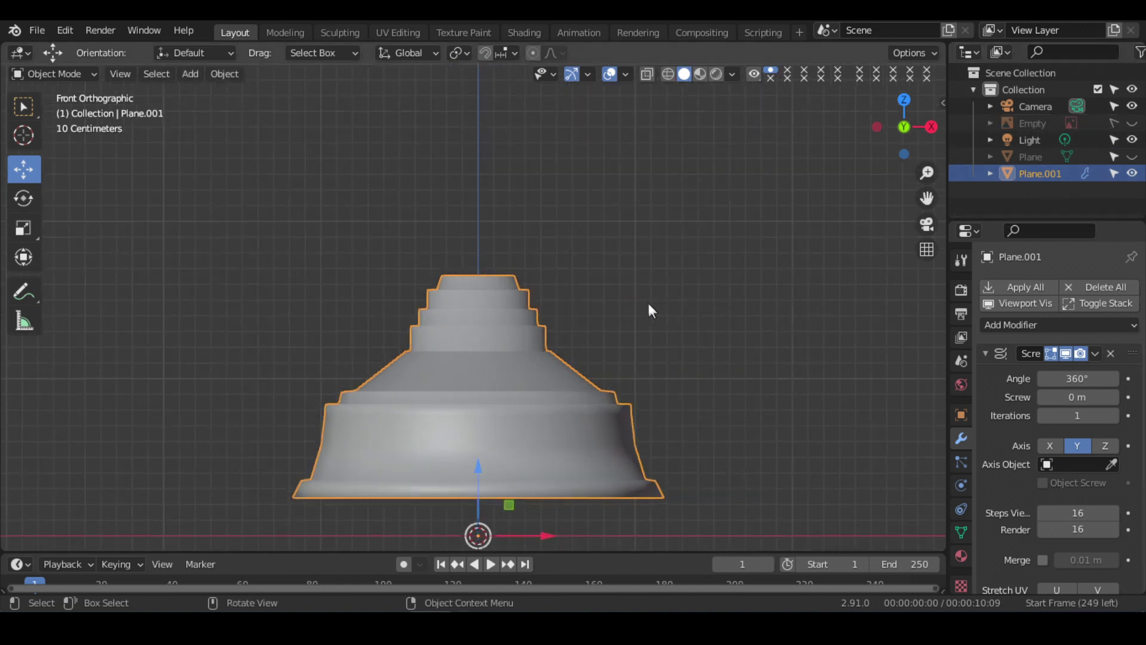
scroll(645, 307, down, 1)
scroll(645, 304, down, 1)
mouse_move(622, 297)
middle_down()
mouse_move(616, 329)
mouse_move(577, 292)
mouse_move(581, 283)
mouse_move(543, 345)
mouse_move(536, 315)
mouse_move(624, 316)
mouse_move(600, 333)
middle_up()
scroll(581, 283, down, 1)
scroll(581, 292, up, 2)
scroll(625, 317, down, 1)
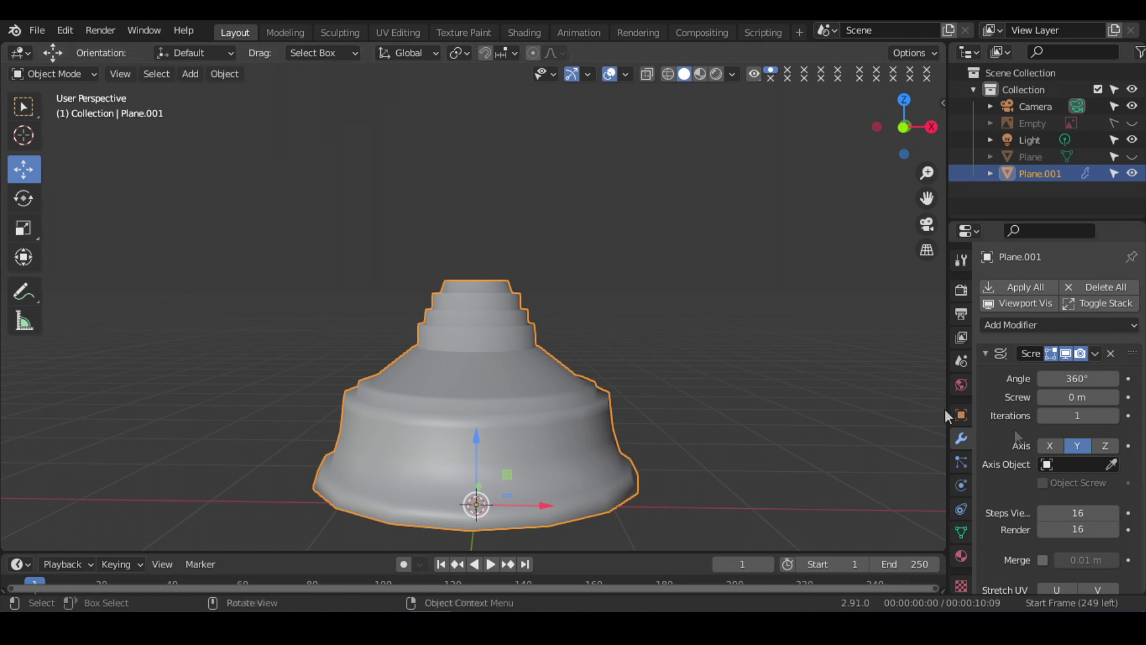
click(986, 352)
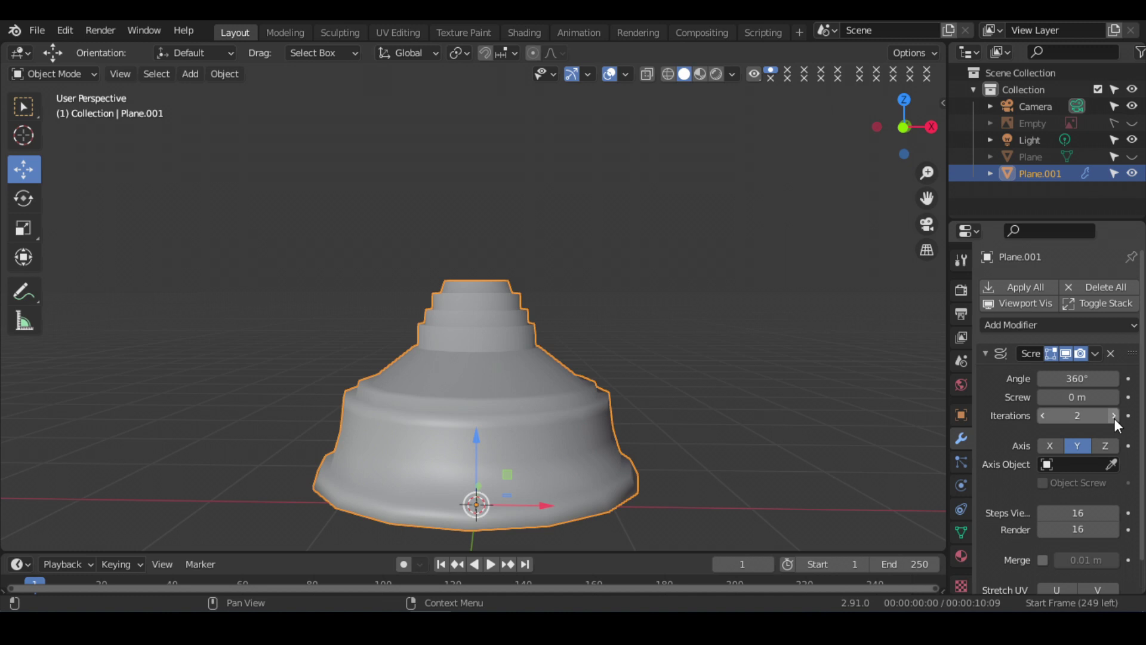
click(1041, 414)
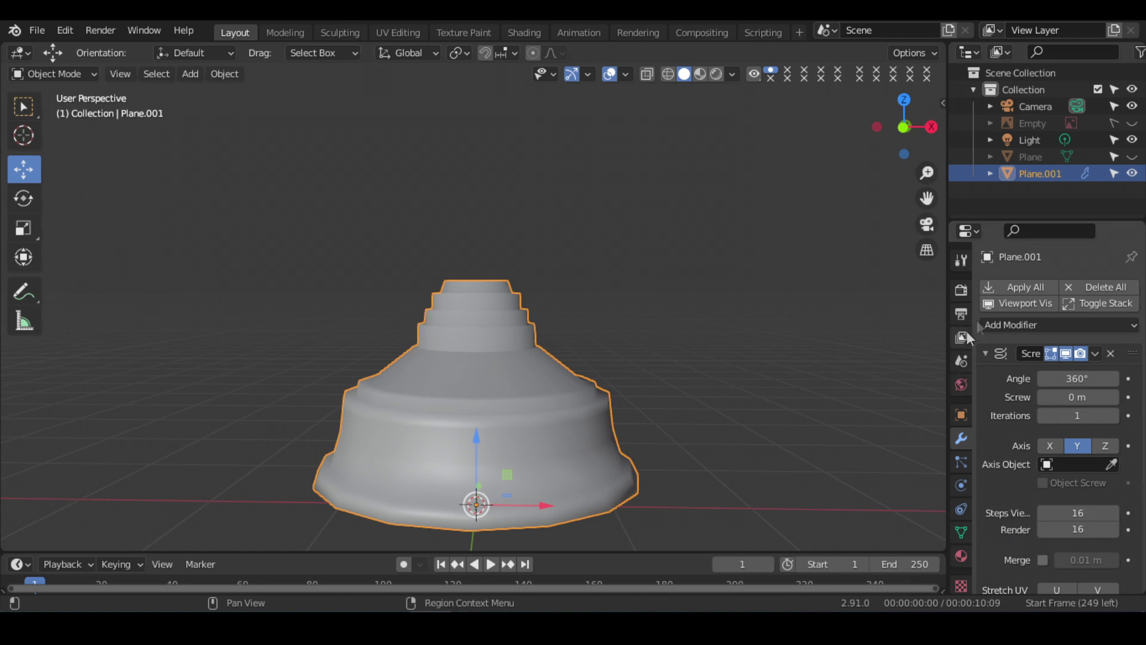
Add a Subdivision Surface modifier to smooth the revolved lantern base.
click(984, 353)
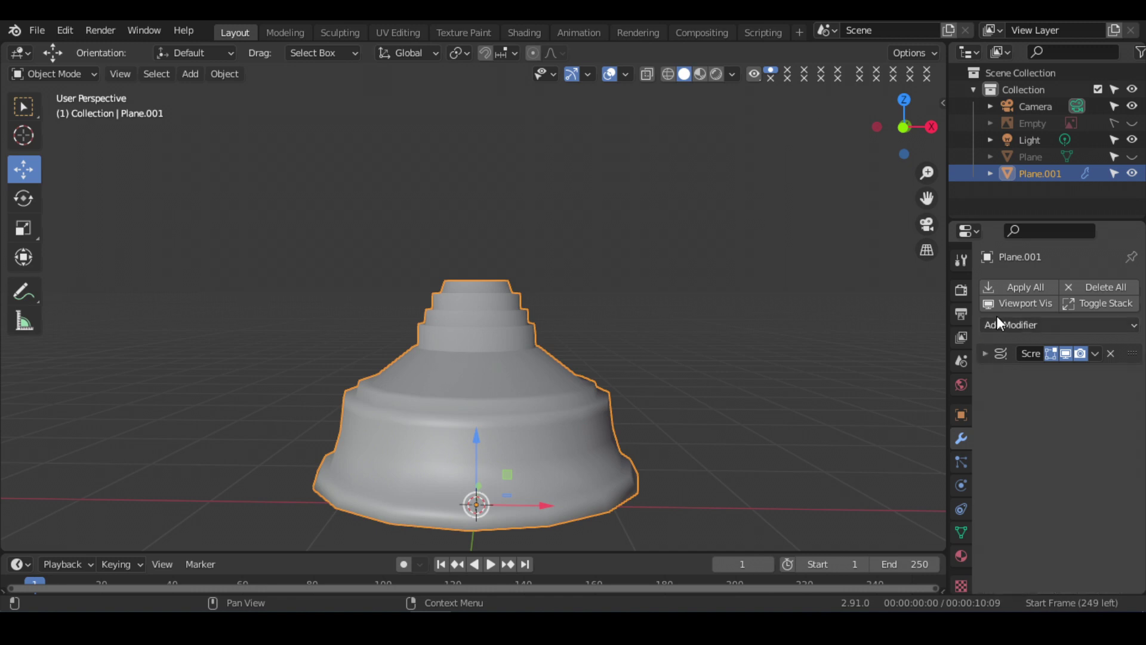
click(1014, 324)
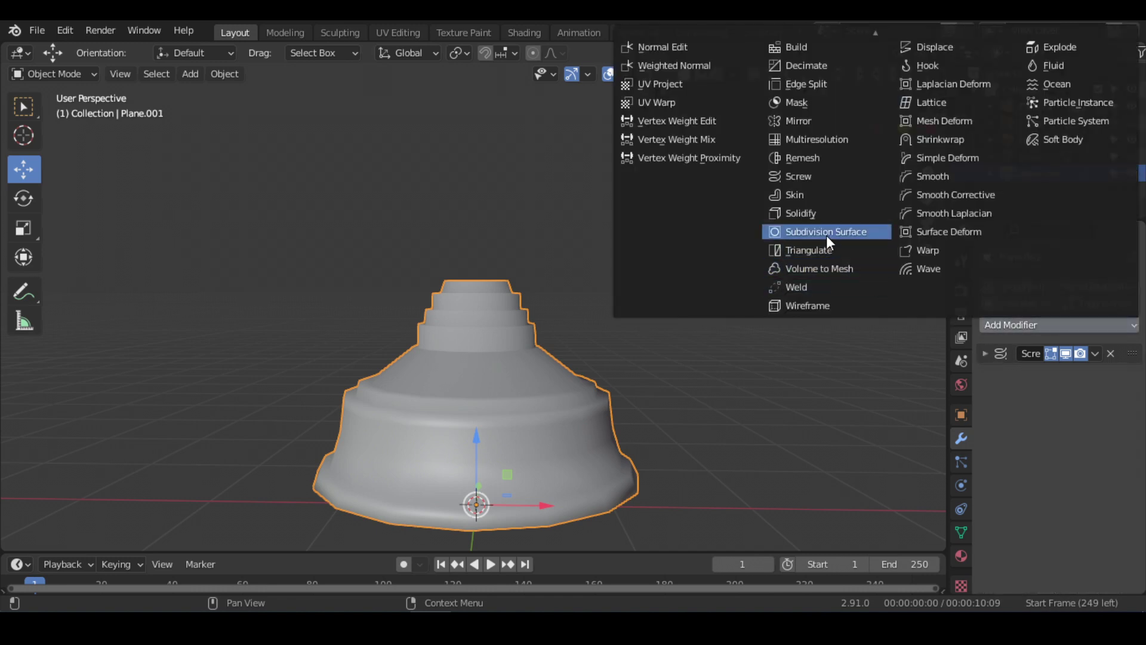
click(826, 232)
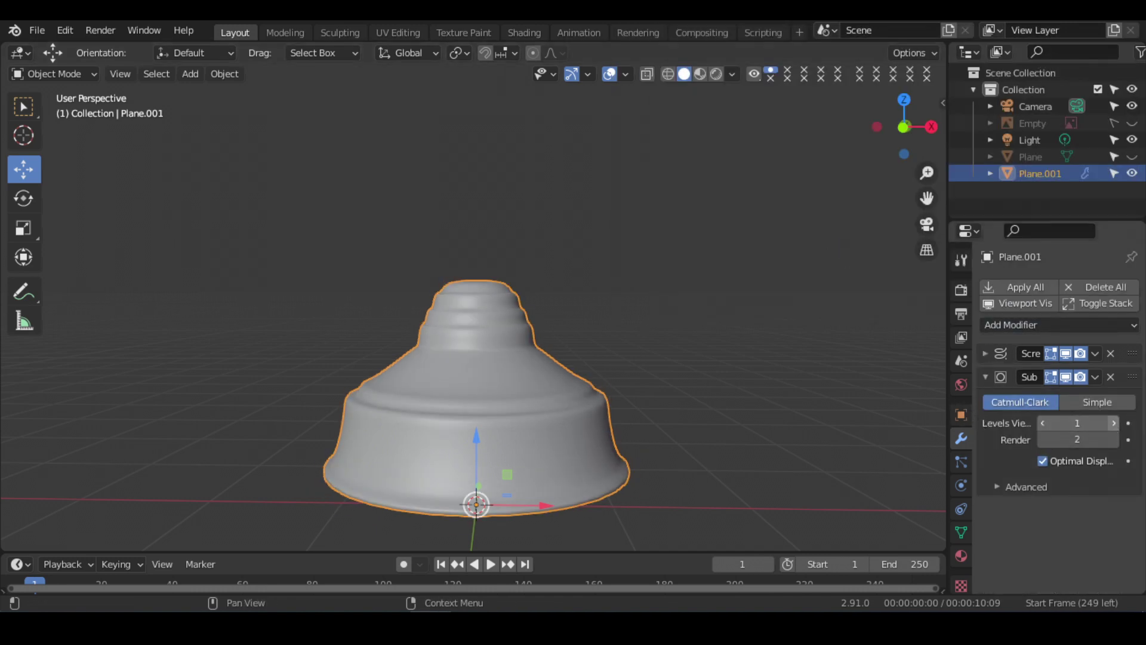
scroll(649, 435, up, 1)
scroll(649, 436, up, 2)
Orbit around the smoothed body, then return to front orthographic view.
mouse_move(605, 417)
shift+middle_down()
mouse_move(619, 258)
mouse_move(600, 338)
mouse_move(529, 345)
mouse_move(547, 326)
mouse_move(618, 310)
shift+middle_up()
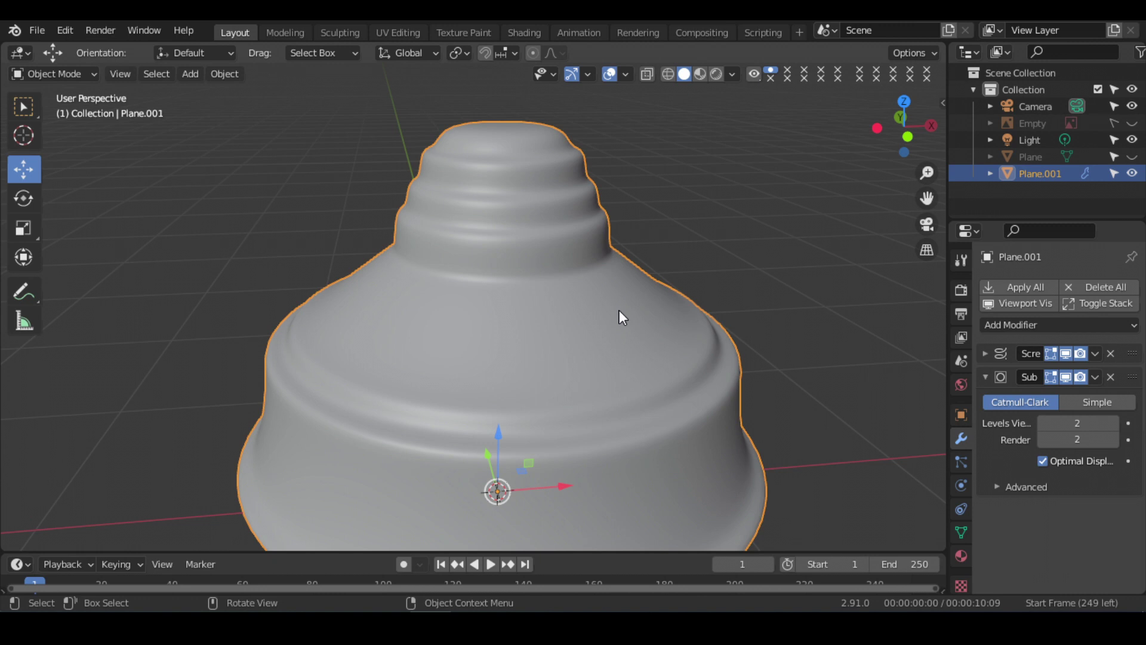
scroll(622, 306, down, 3)
mouse_move(574, 436)
middle_down()
mouse_move(613, 374)
mouse_move(611, 385)
middle_up()
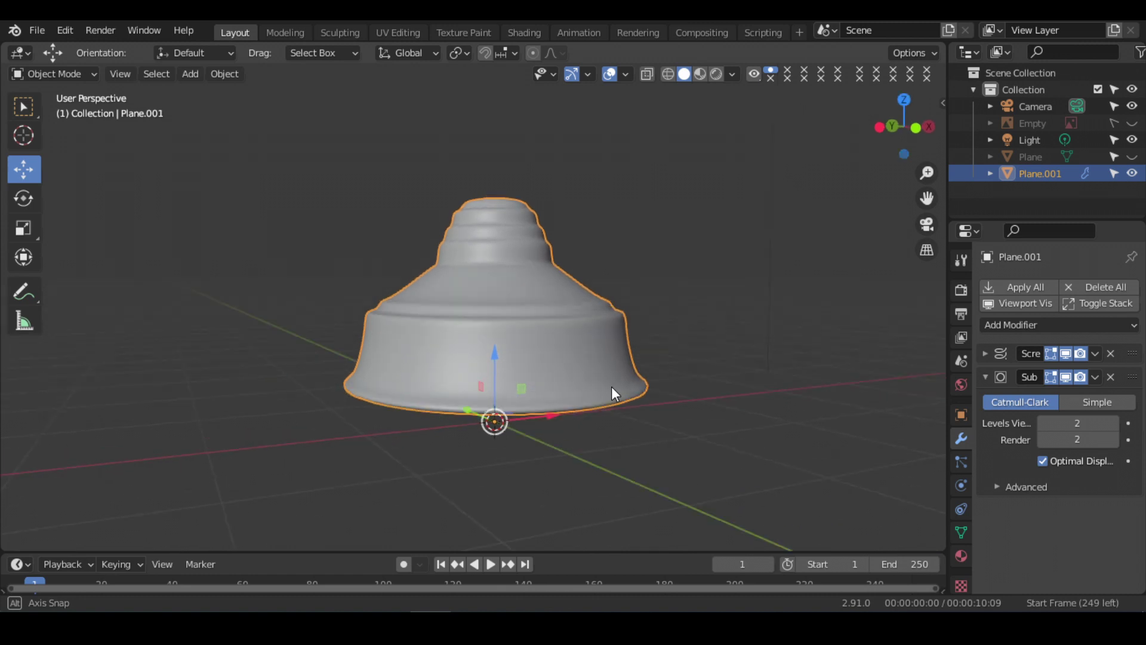
middle_drag(579, 278, 571, 314)
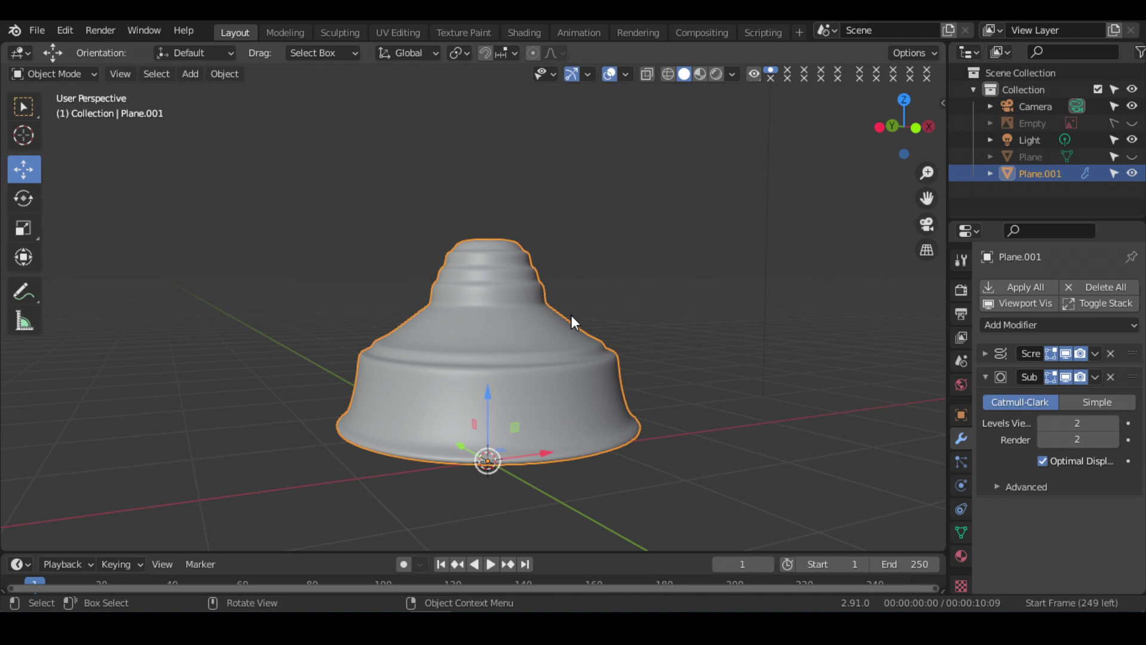
key(KP_1)
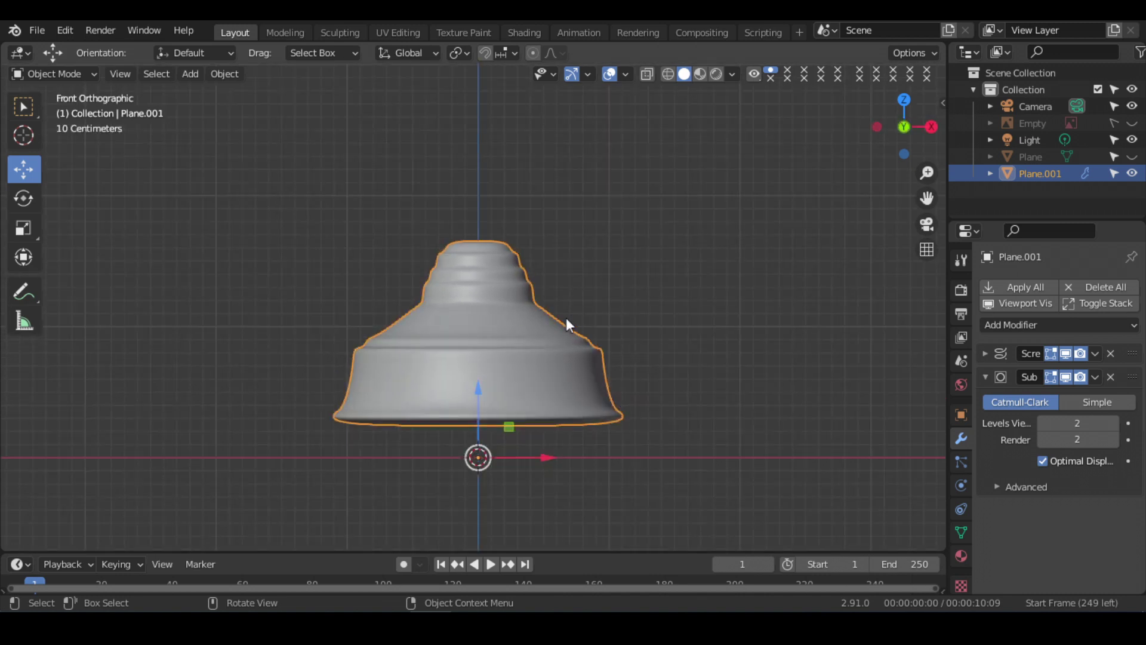
Switch the lantern body into Edit Mode and zoom in.
click(60, 74)
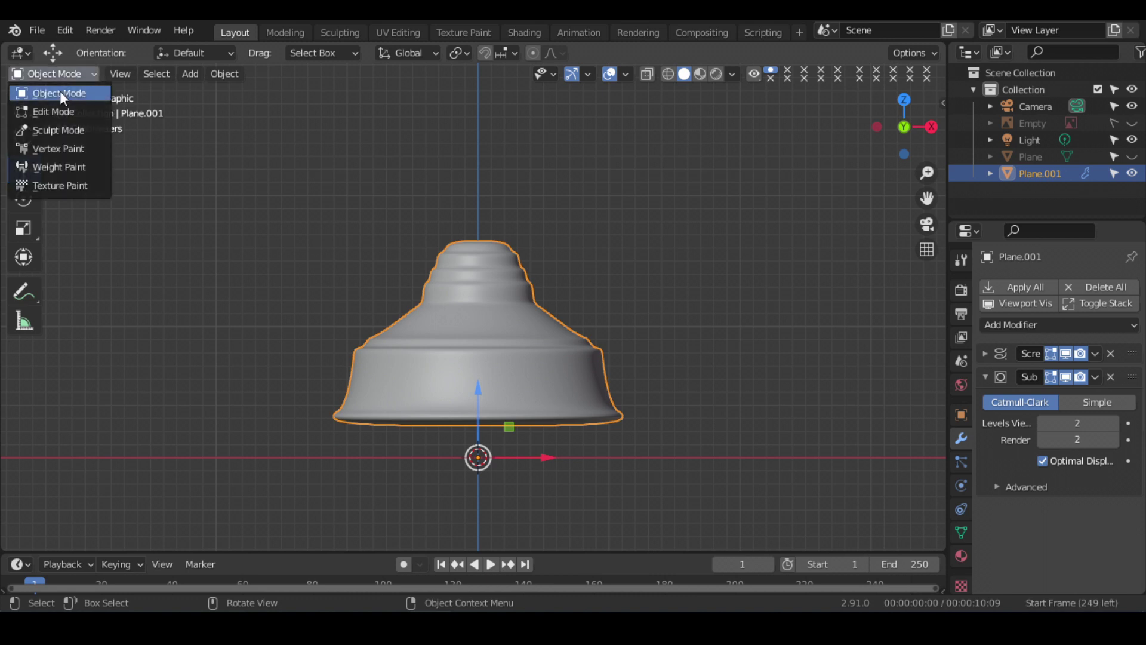
click(61, 109)
scroll(522, 384, up, 2)
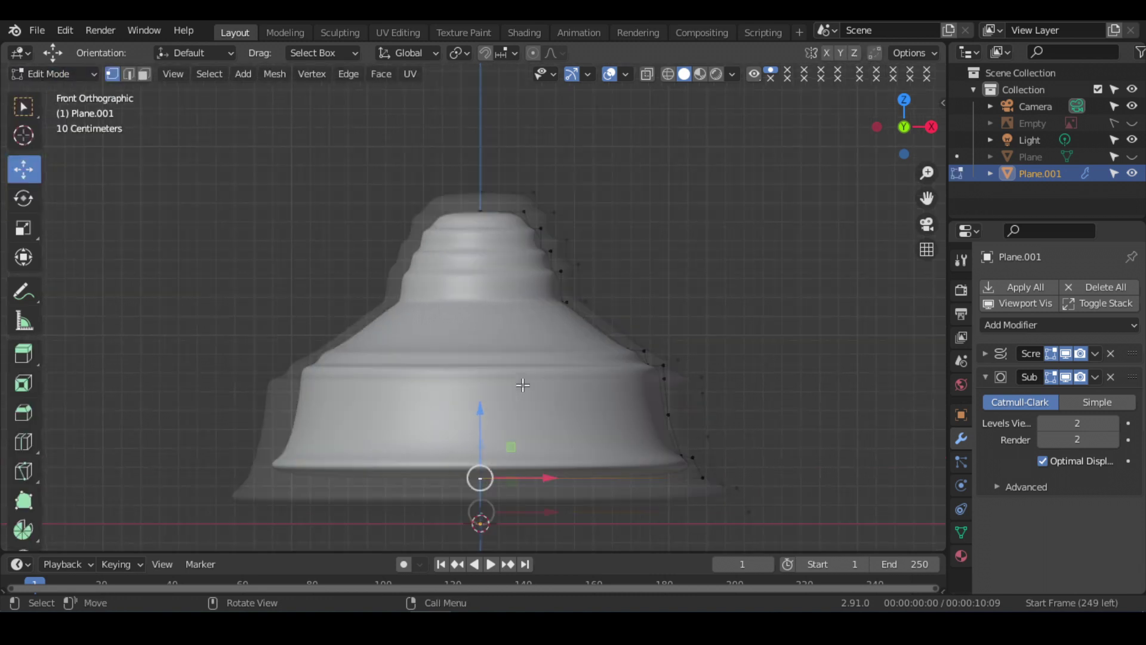
scroll(523, 384, up, 2)
scroll(520, 304, down, 1)
scroll(478, 316, up, 2)
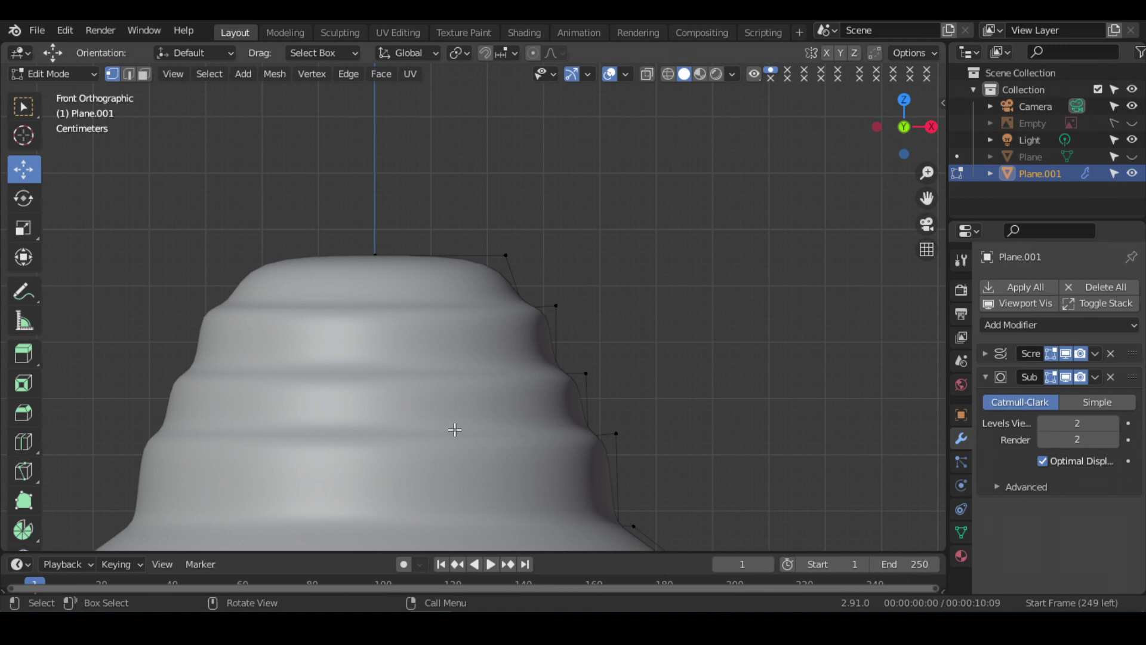
scroll(454, 325, up, 1)
scroll(435, 331, up, 1)
shift+scroll(435, 330, up, 1)
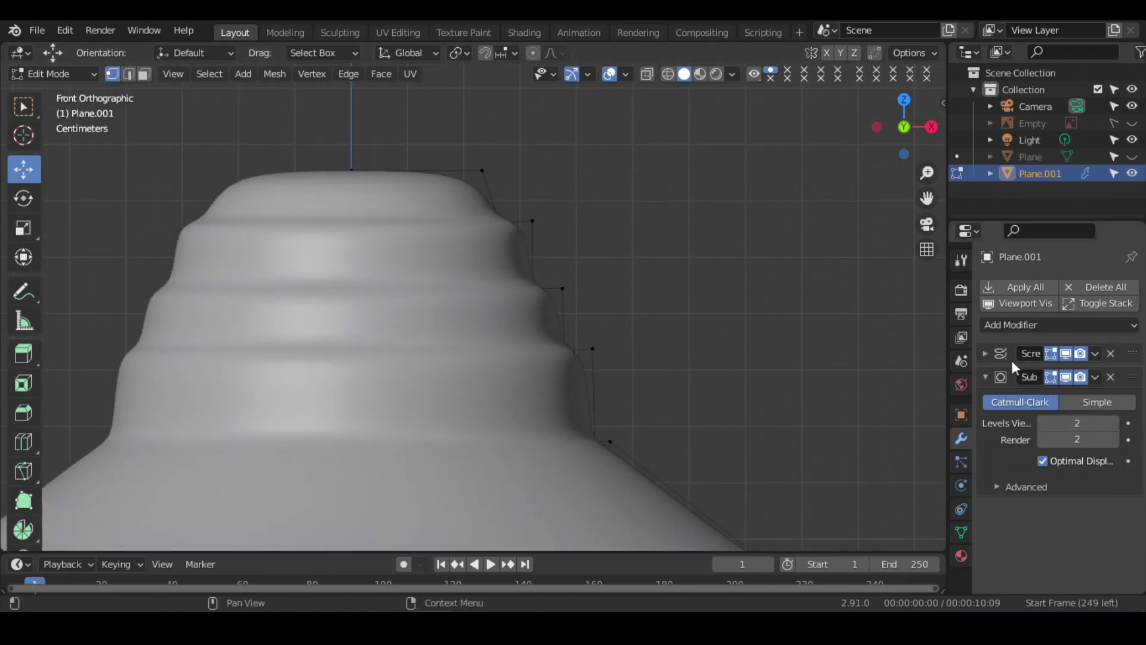
Turn off Subdivision display in Edit Mode and select a step-corner vertex.
click(984, 352)
click(985, 352)
click(1051, 377)
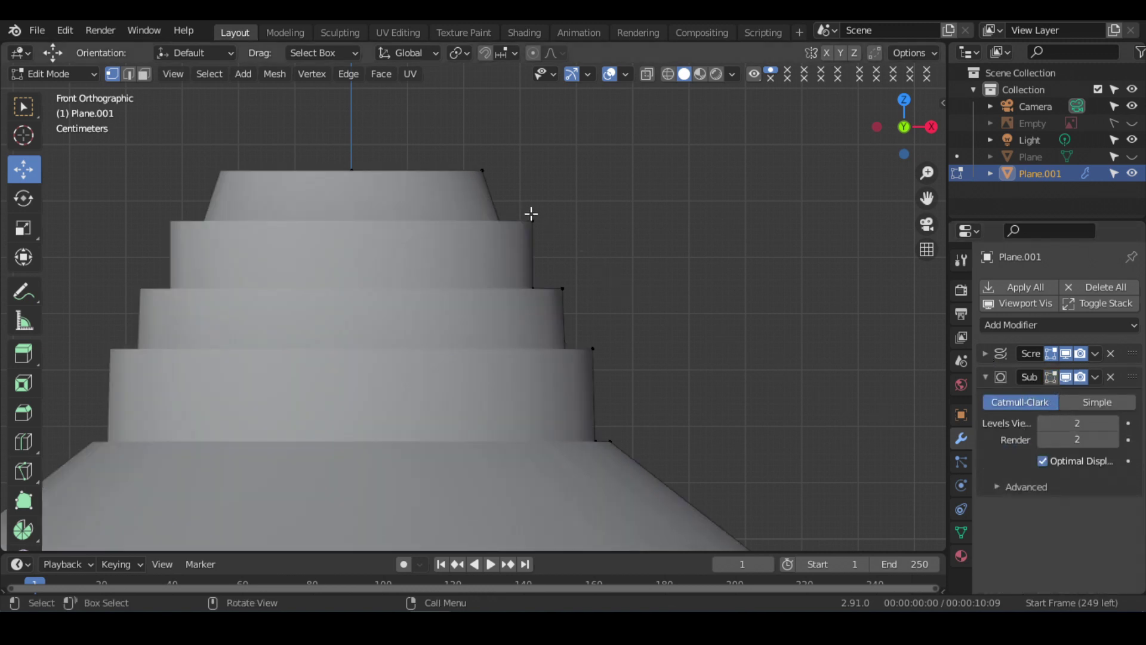
mouse_move(532, 215)
middle_down()
mouse_move(555, 250)
mouse_move(555, 284)
middle_up()
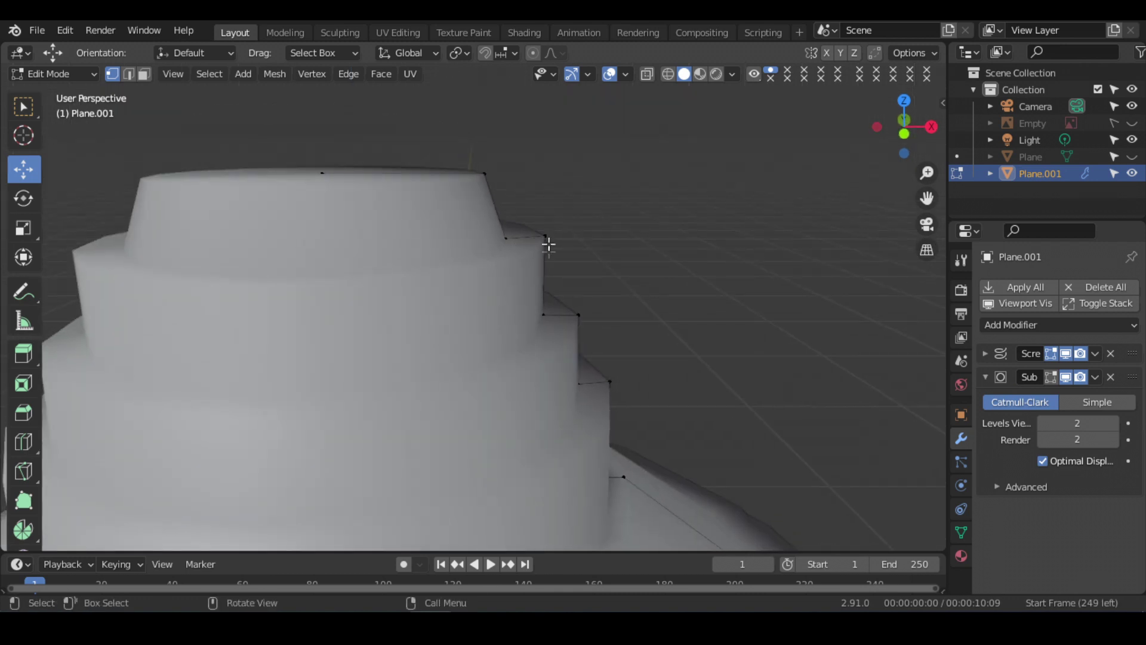
click(547, 315)
middle_drag(647, 388, 620, 360)
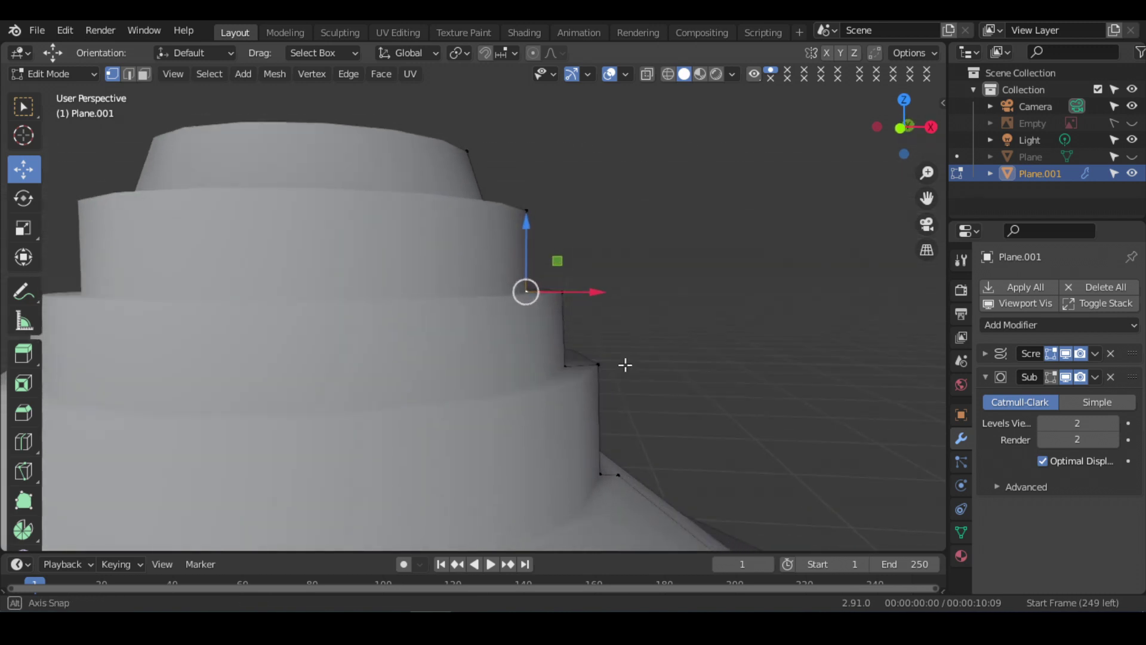
Merge the first pair of step-corner vertices and slide the selection along X.
key(x)
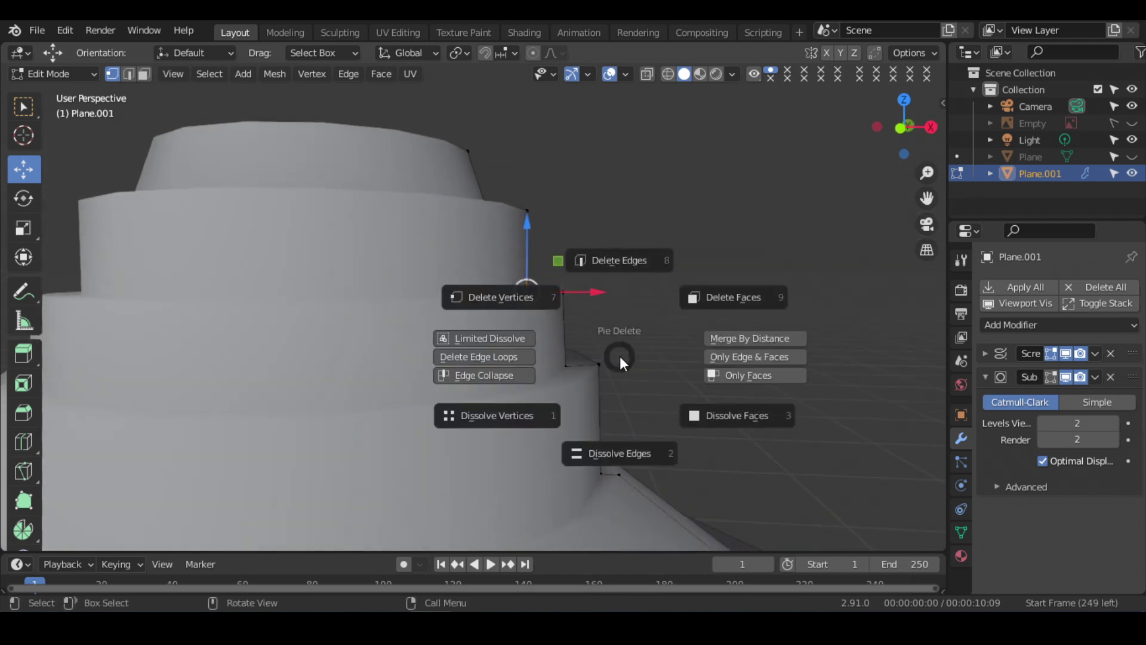
click(518, 296)
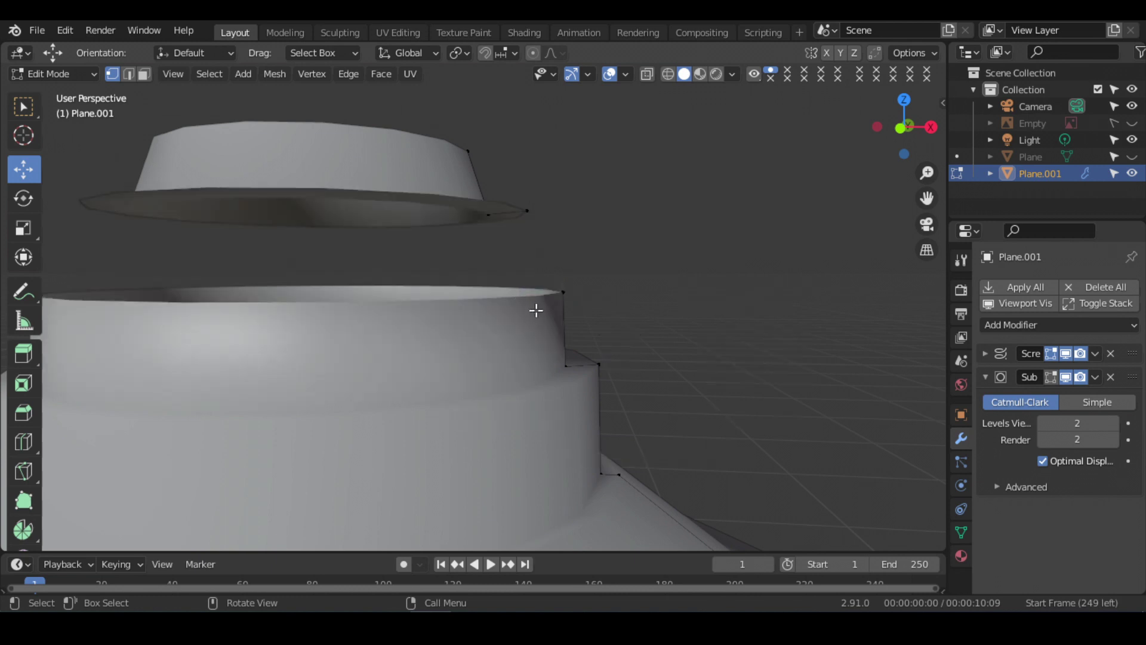
key(ctrl+z)
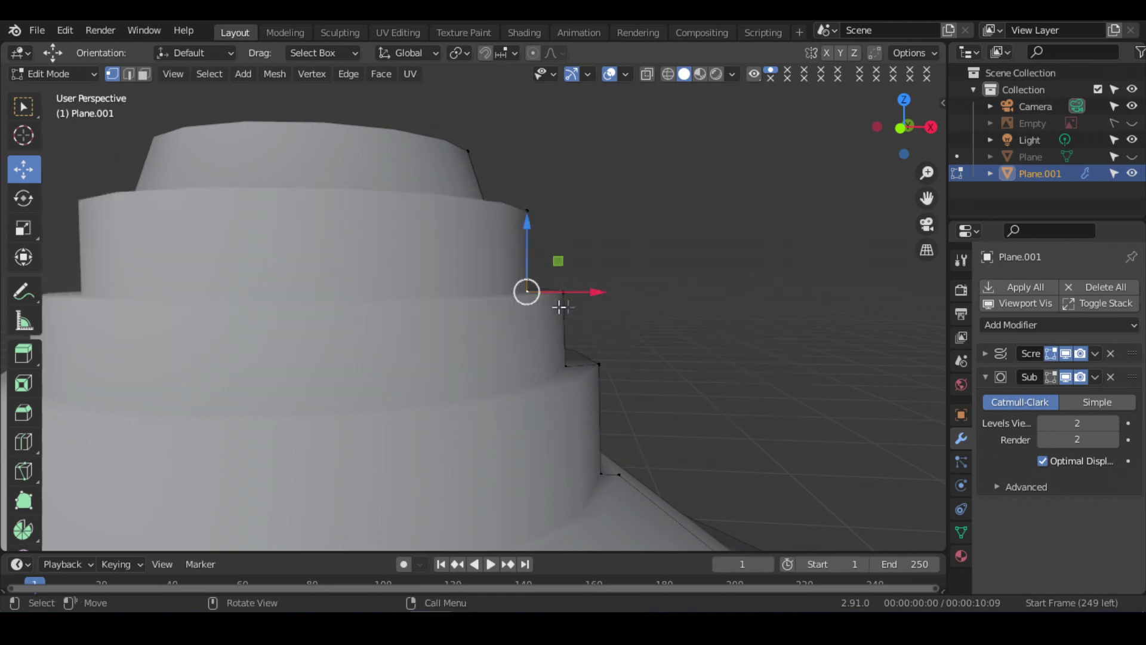
drag(564, 299, 609, 307)
key(m)
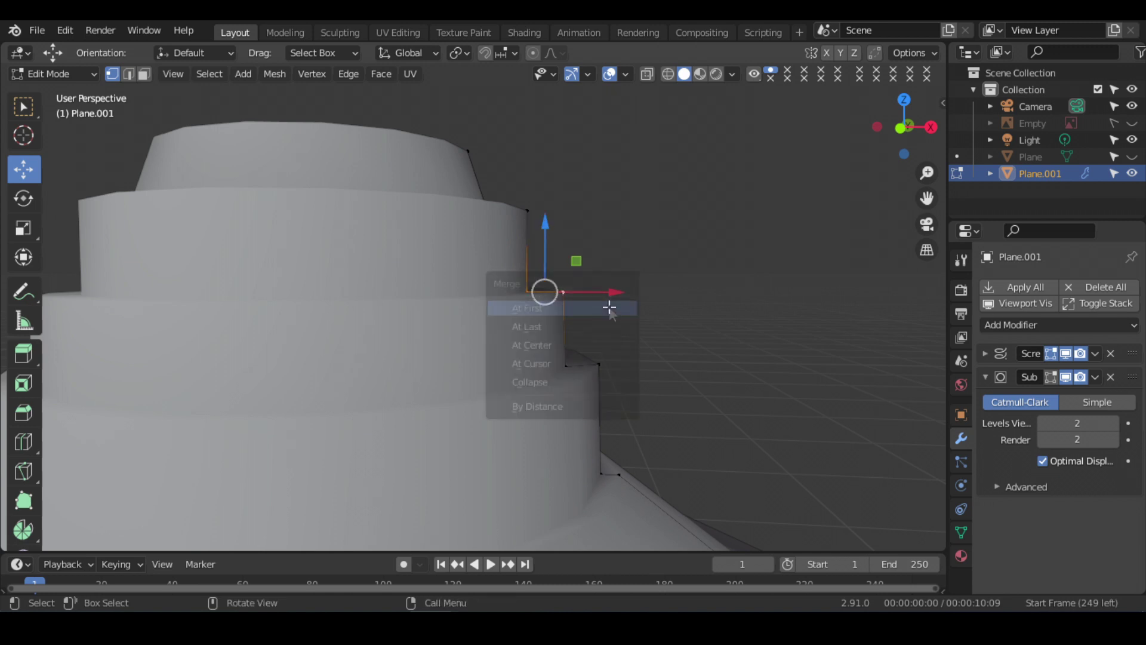
click(599, 308)
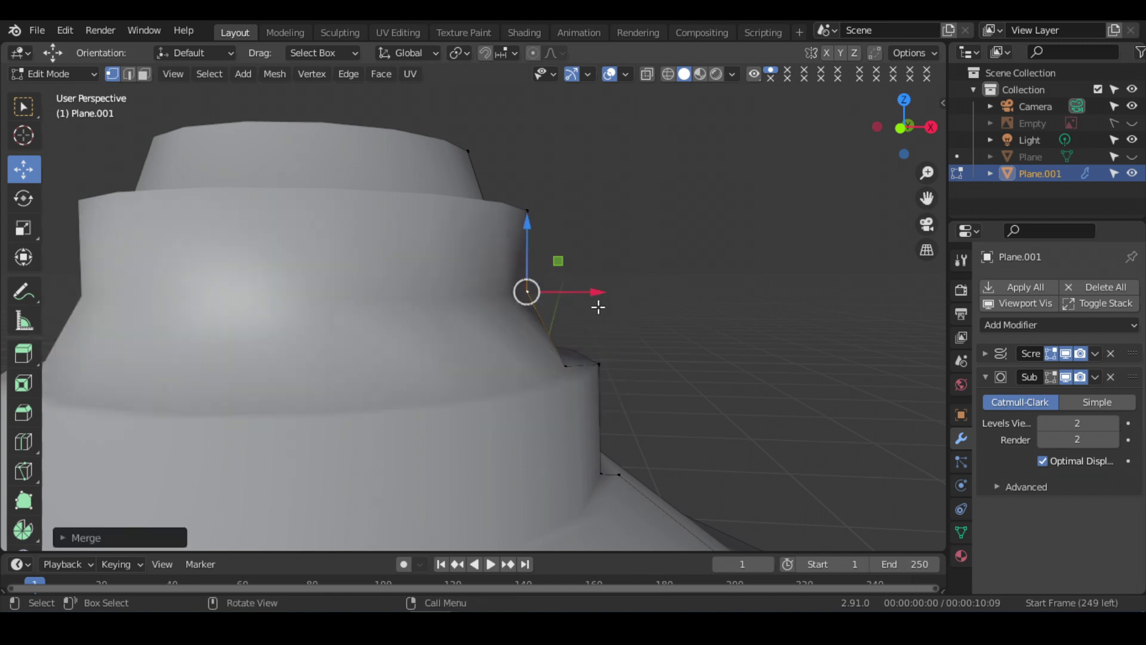
scroll(598, 307, down, 2)
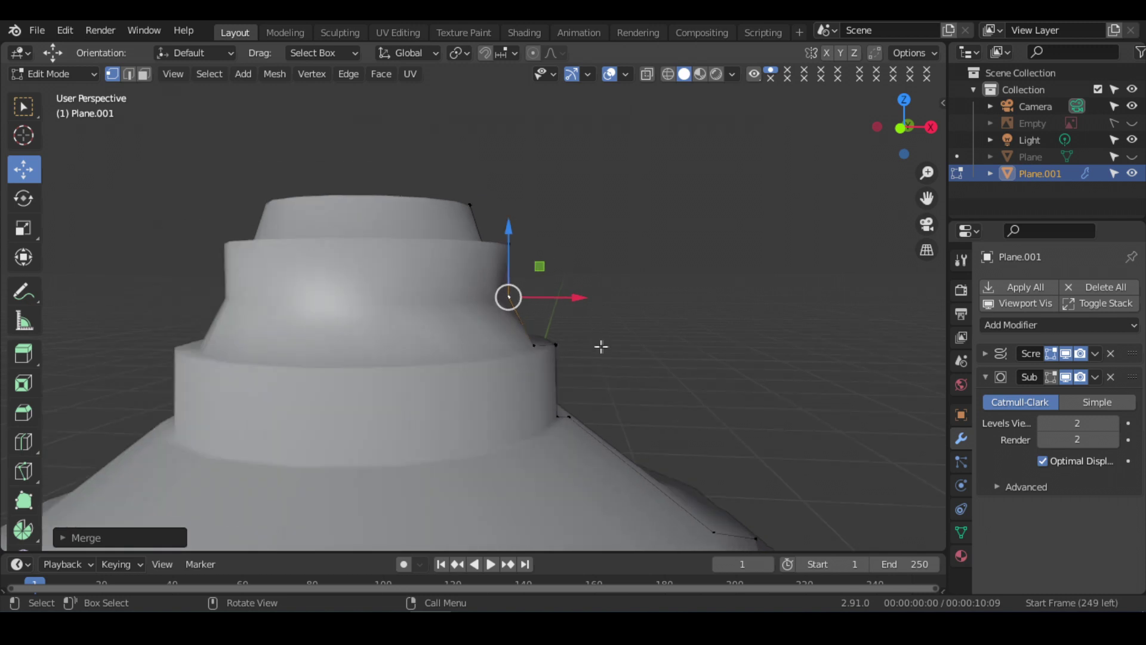
middle_drag(601, 346, 596, 359)
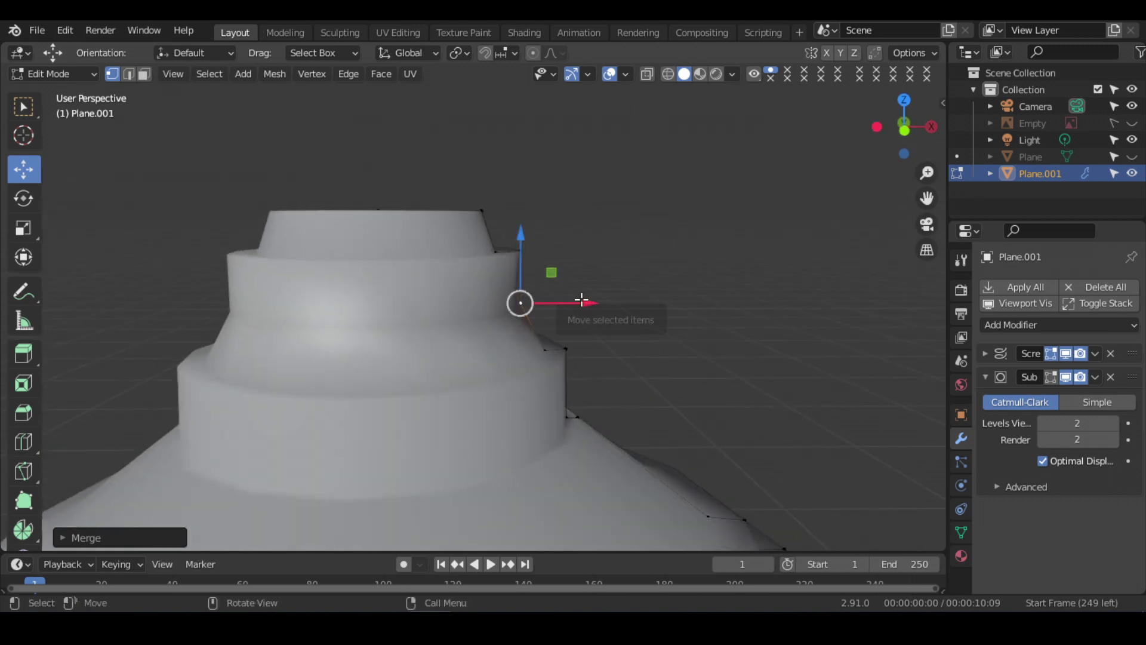
drag(589, 302, 603, 302)
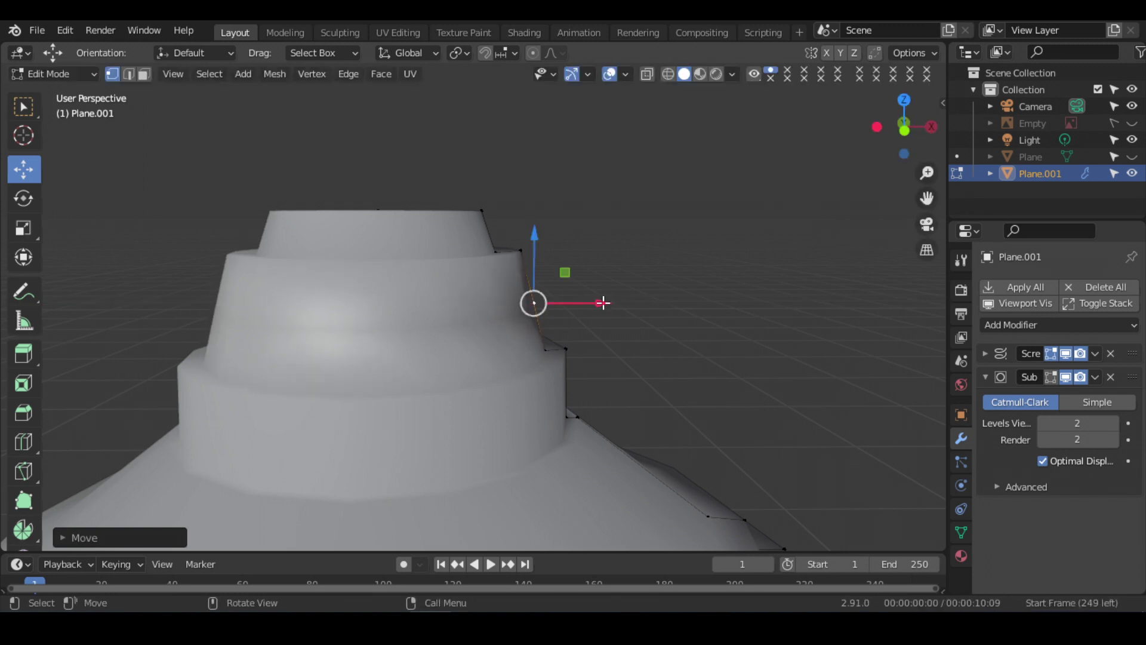
From the front view, merge another pair of upper step-corner vertices into one point.
key(KP_1)
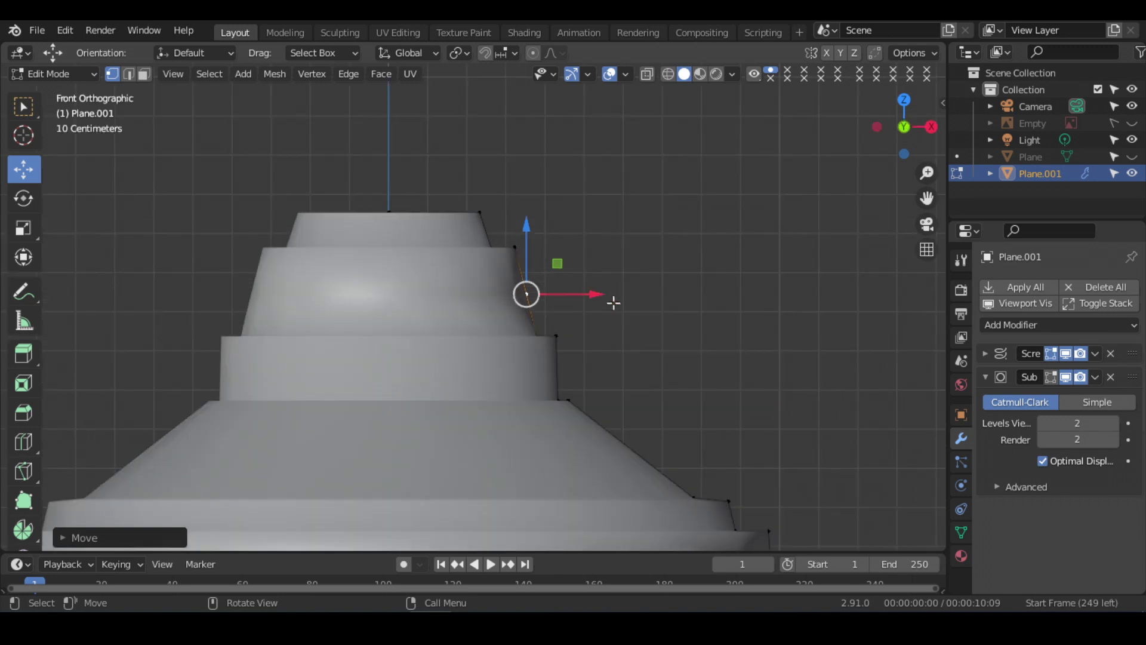
scroll(603, 317, up, 2)
scroll(601, 322, up, 2)
shift+middle_drag(596, 312, 548, 337)
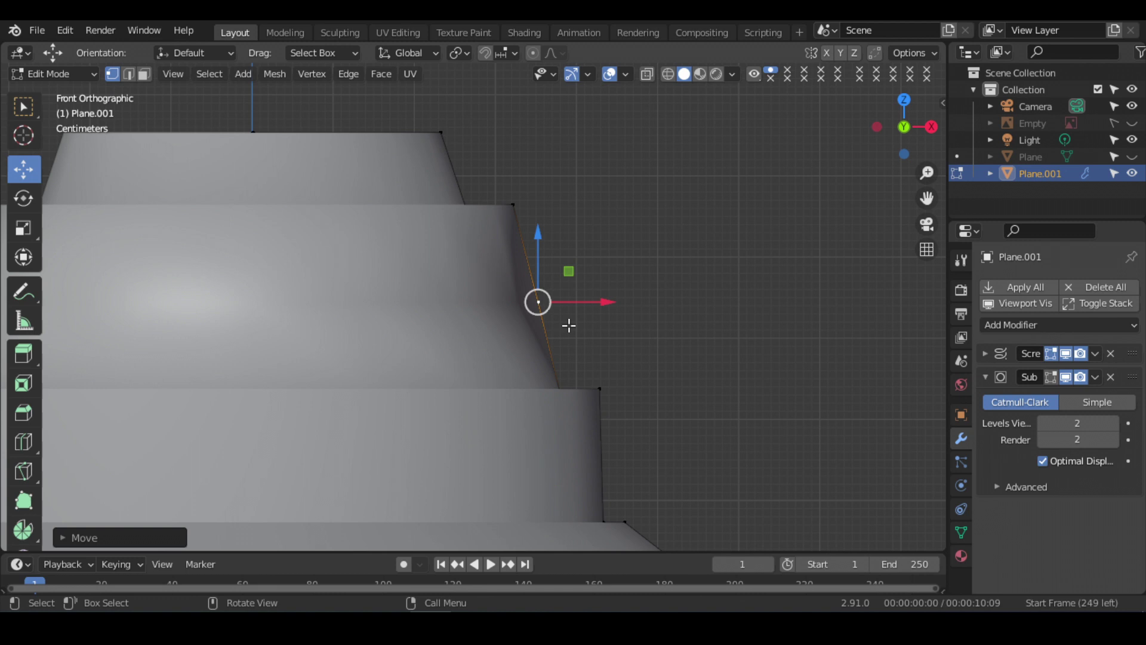
middle_drag(567, 327, 565, 348)
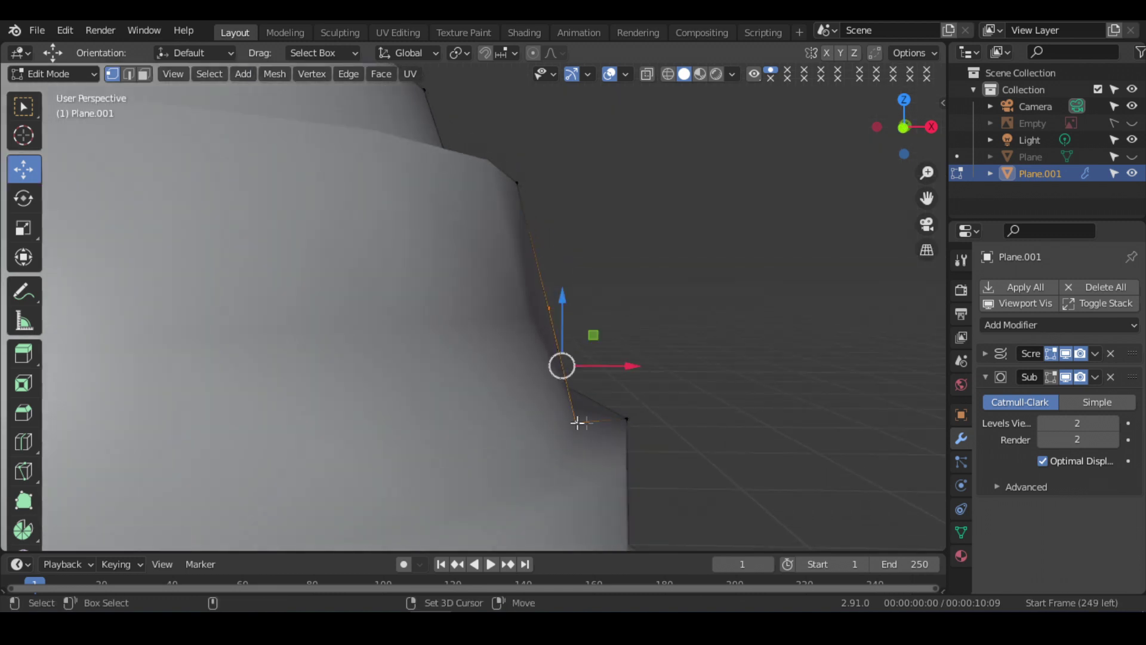
key(m)
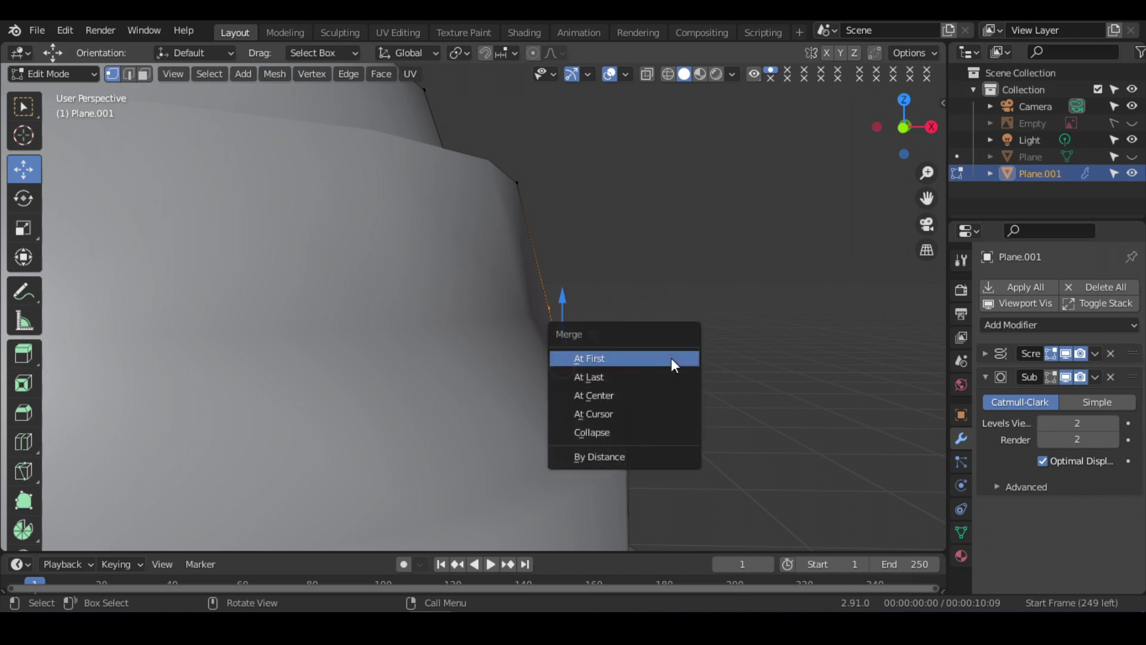
click(641, 373)
Re-enable the Subdivision edit-mode toggle so the base shows smoothed while editing.
scroll(639, 365, down, 3)
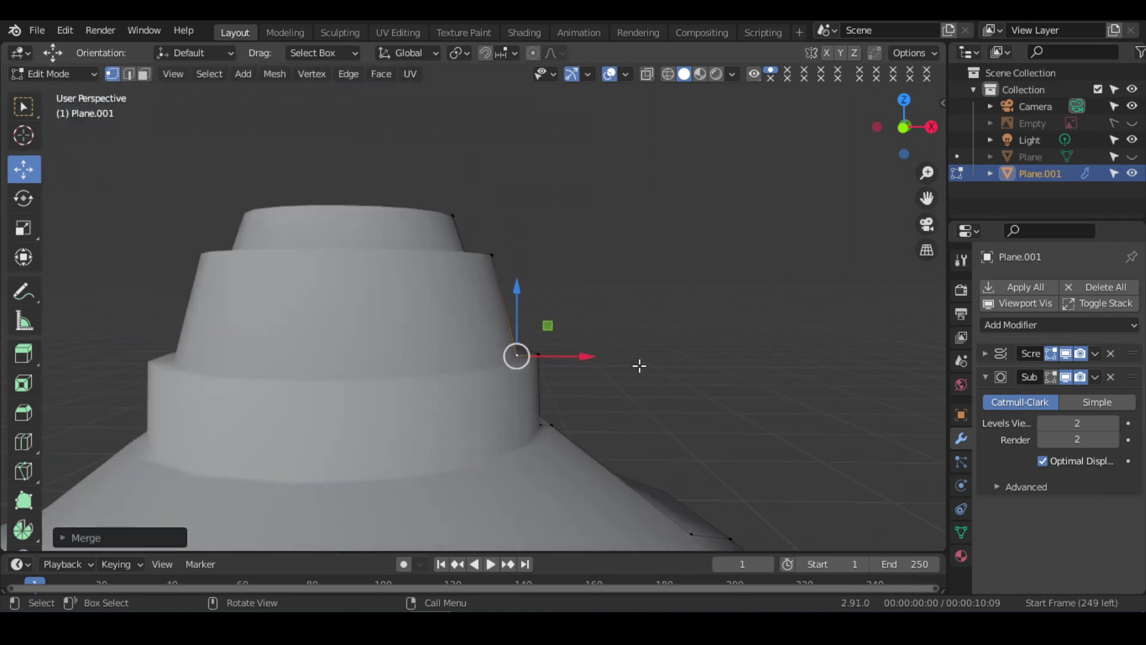
scroll(639, 365, down, 2)
mouse_move(634, 385)
middle_down()
mouse_move(557, 410)
mouse_move(596, 376)
mouse_move(616, 404)
mouse_move(599, 441)
mouse_move(614, 386)
mouse_move(632, 382)
mouse_move(599, 340)
mouse_move(558, 373)
mouse_move(588, 284)
middle_up()
scroll(635, 374, down, 2)
scroll(634, 374, up, 3)
scroll(554, 376, up, 2)
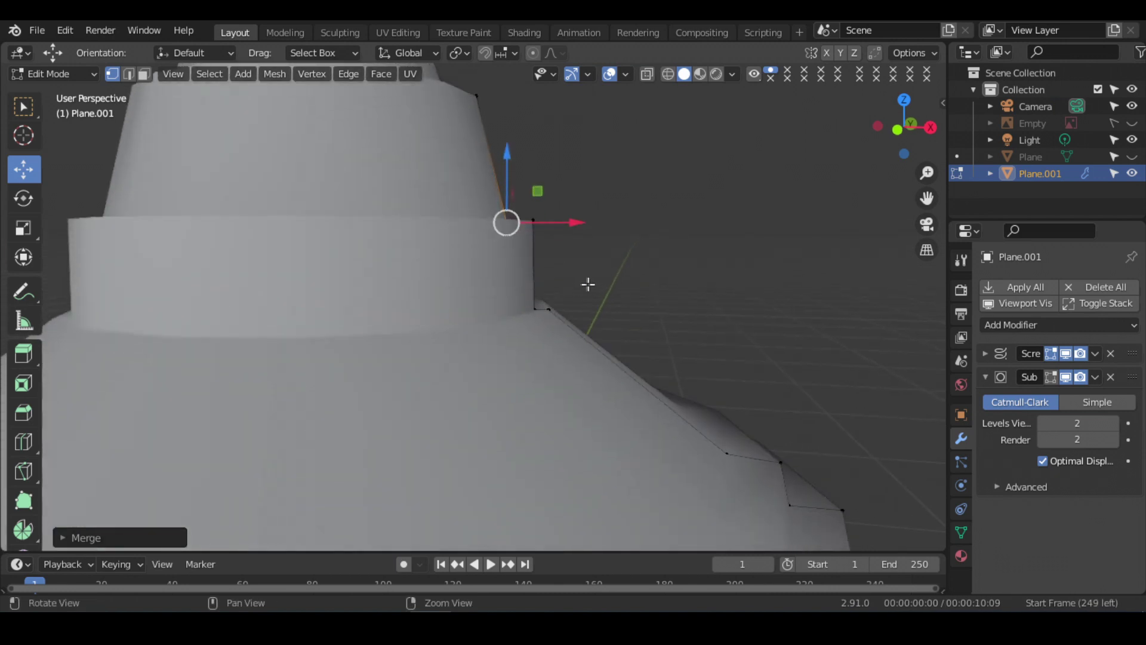
click(1050, 378)
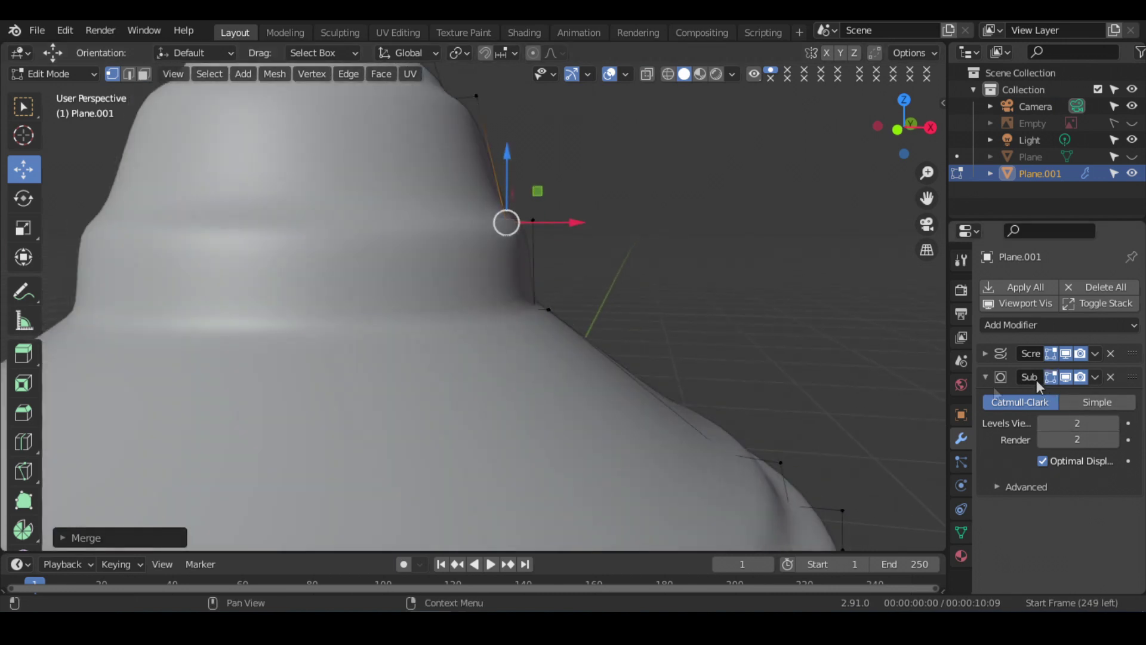
scroll(611, 320, down, 2)
scroll(611, 320, down, 2)
mouse_move(602, 323)
middle_down()
mouse_move(592, 367)
mouse_move(617, 343)
middle_up()
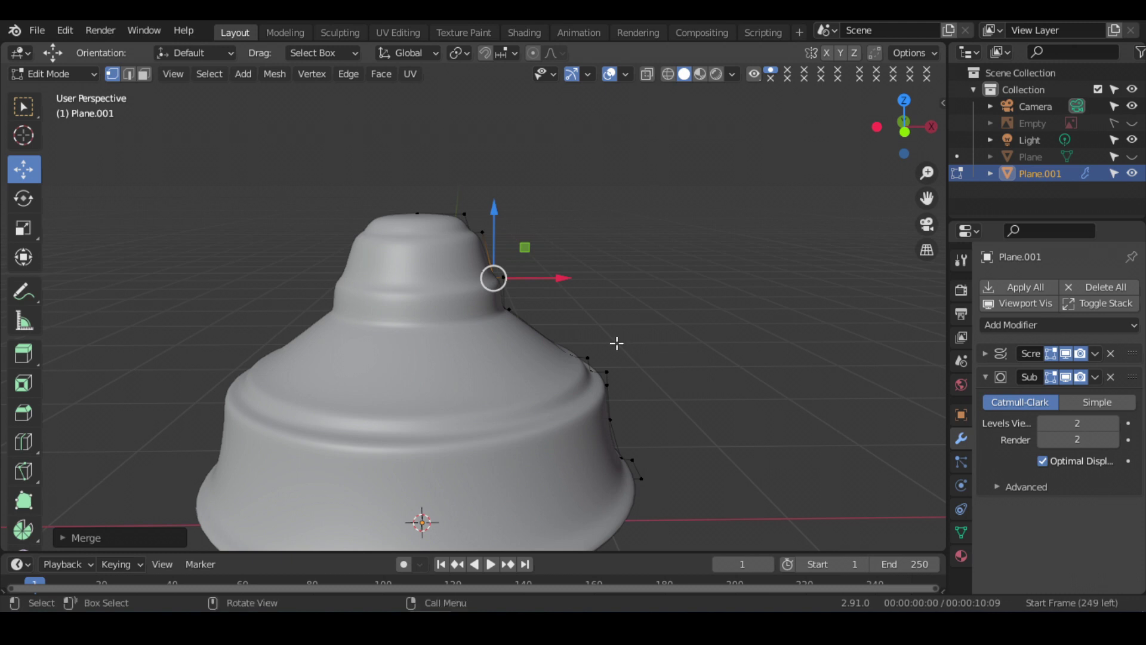
scroll(616, 343, down, 2)
scroll(617, 342, up, 2)
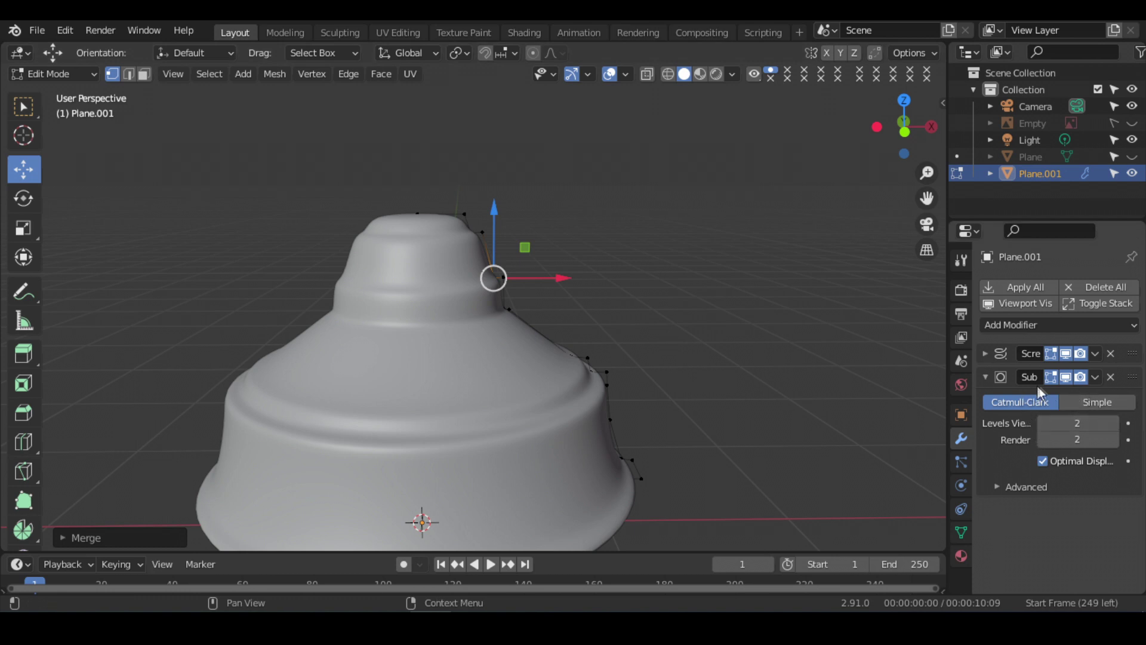
Turn off edit-mode smoothing and review the Screw modifier's settings.
click(1051, 376)
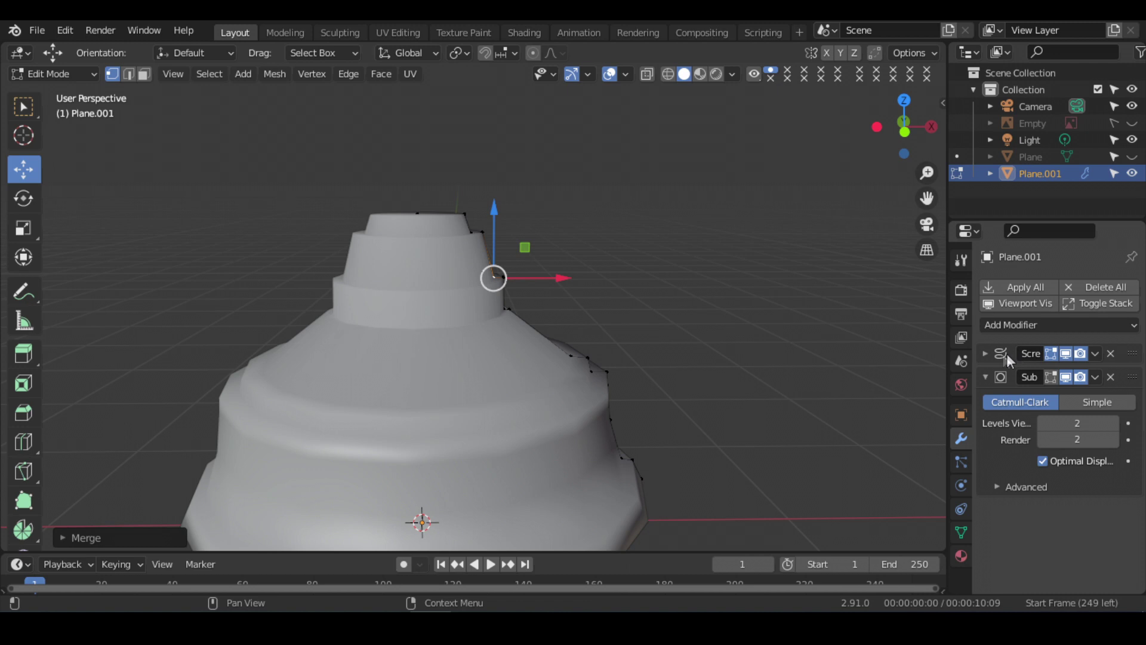
click(984, 353)
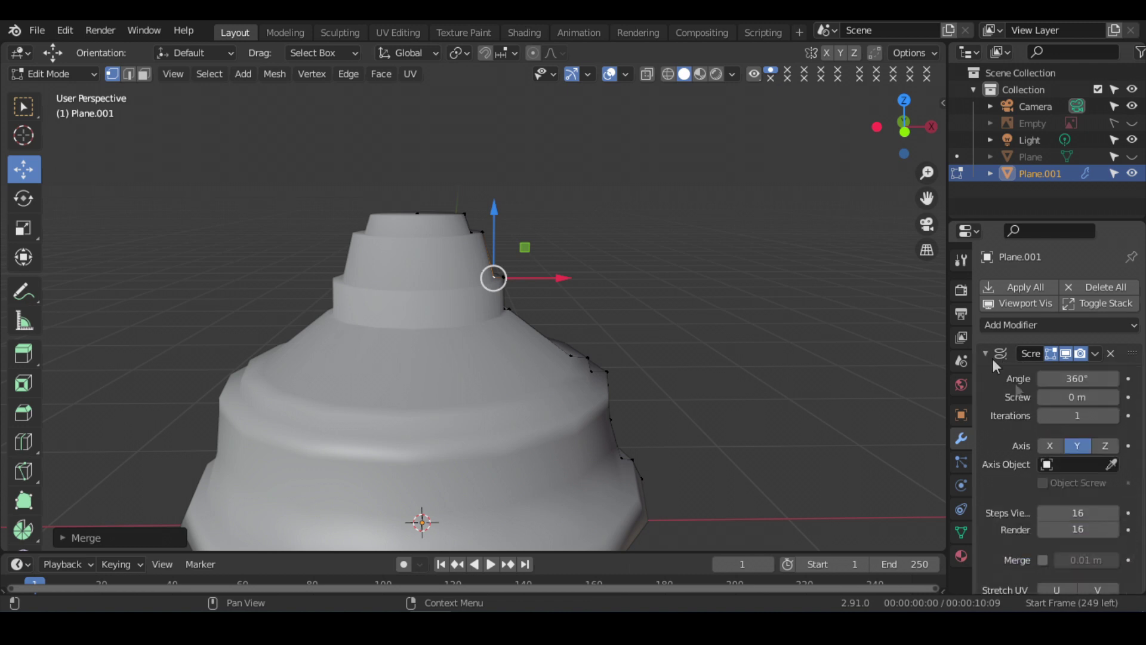
scroll(1020, 394, down, 5)
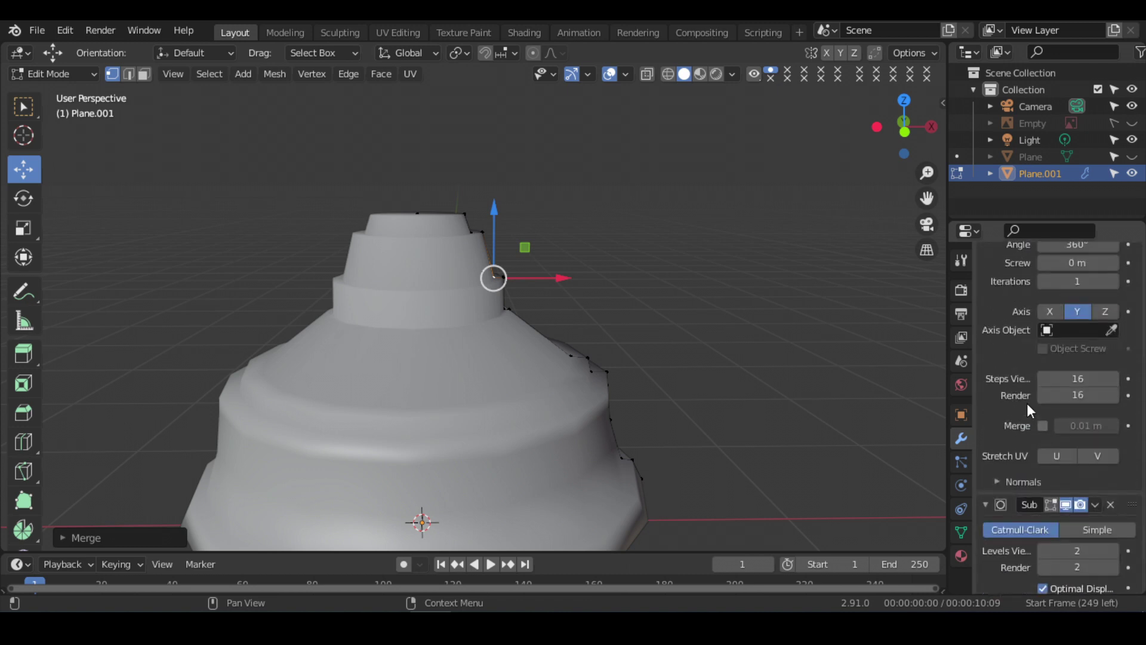
scroll(1027, 404, up, 3)
scroll(1027, 404, up, 2)
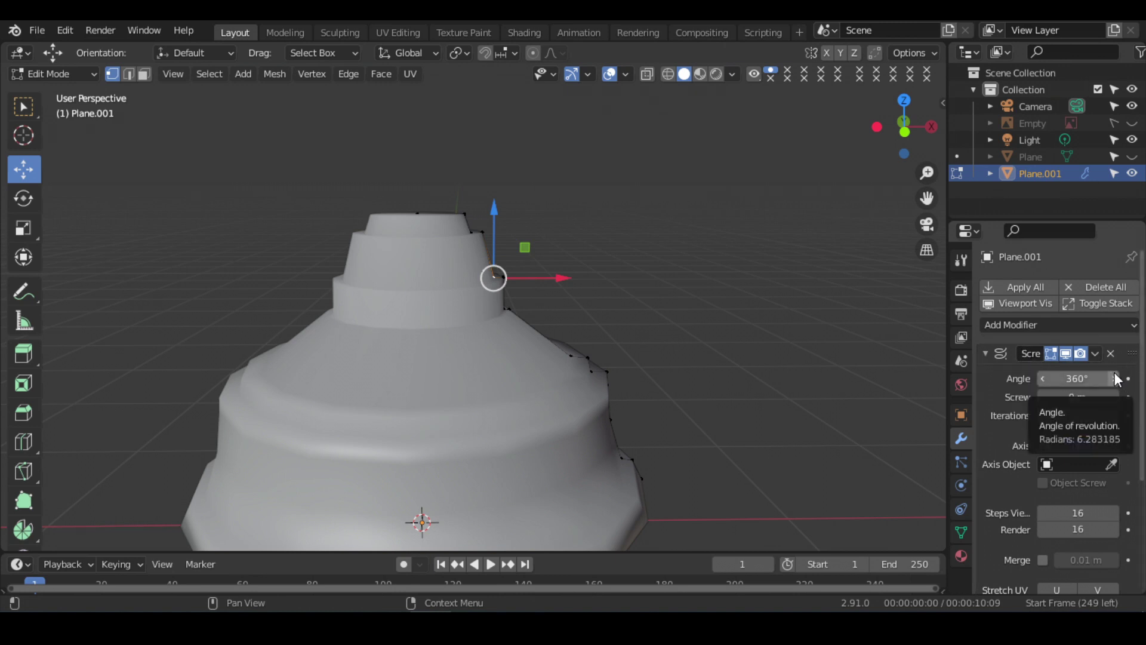
click(987, 354)
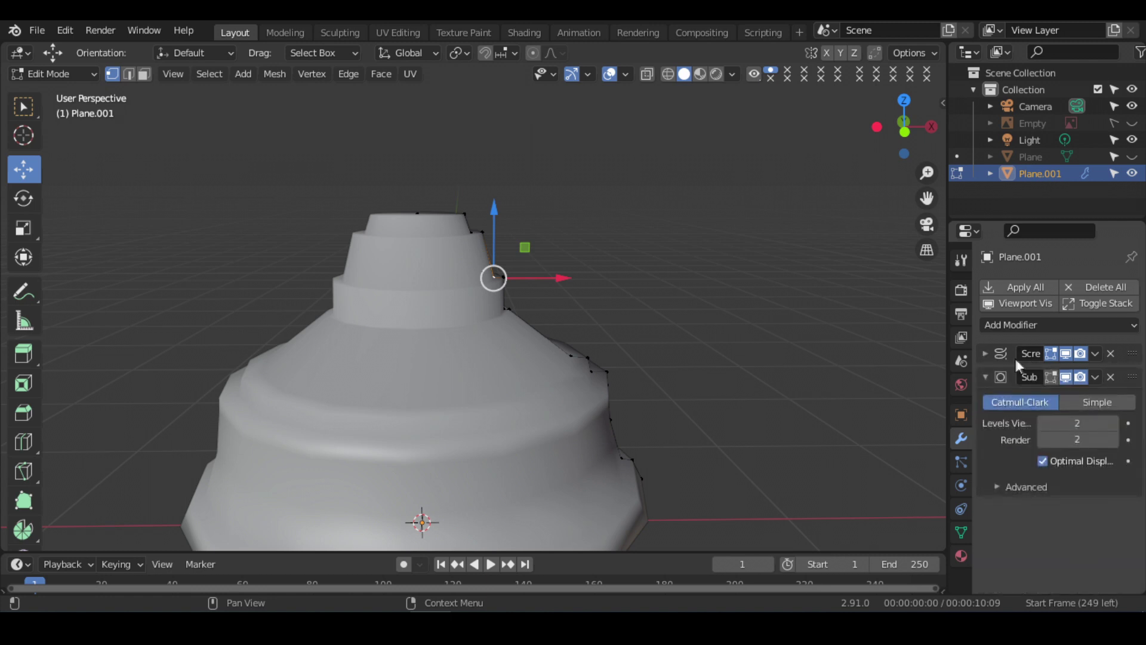
Return to Object Mode and apply the Screw modifier on Plane.001.
right_click(1018, 354)
click(1095, 355)
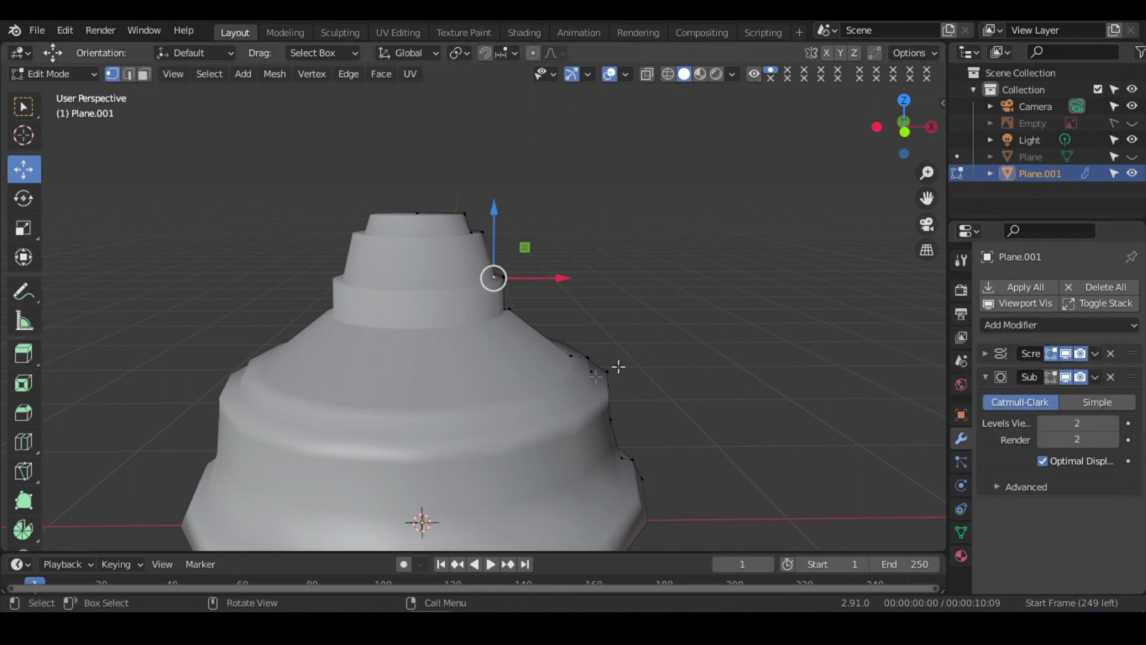
click(70, 71)
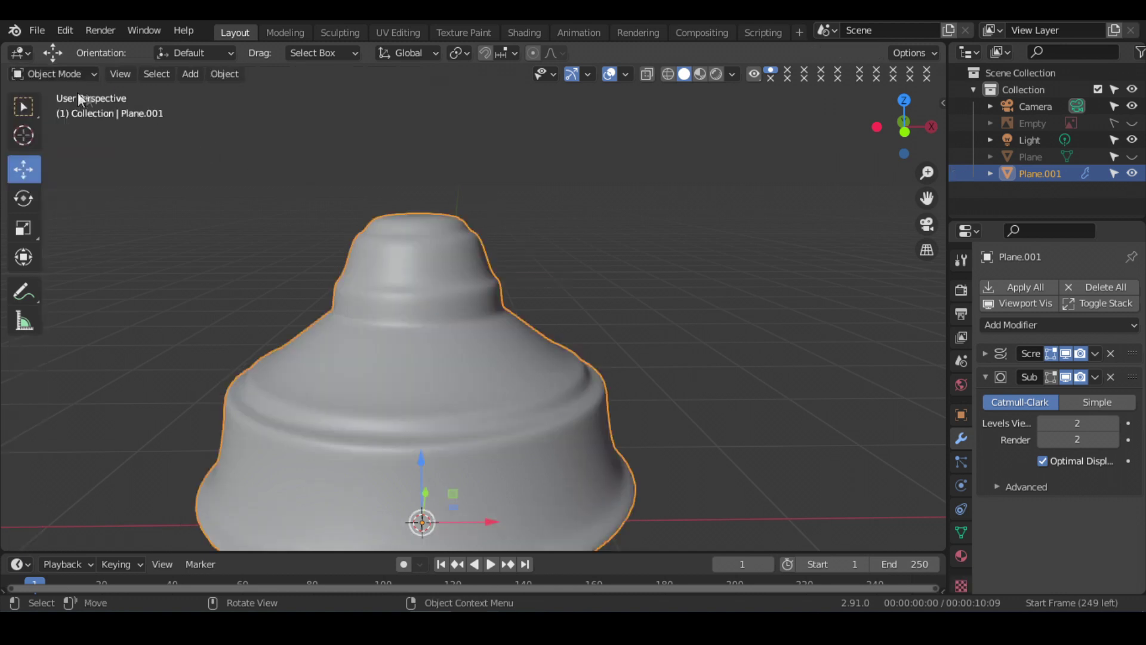
click(1094, 353)
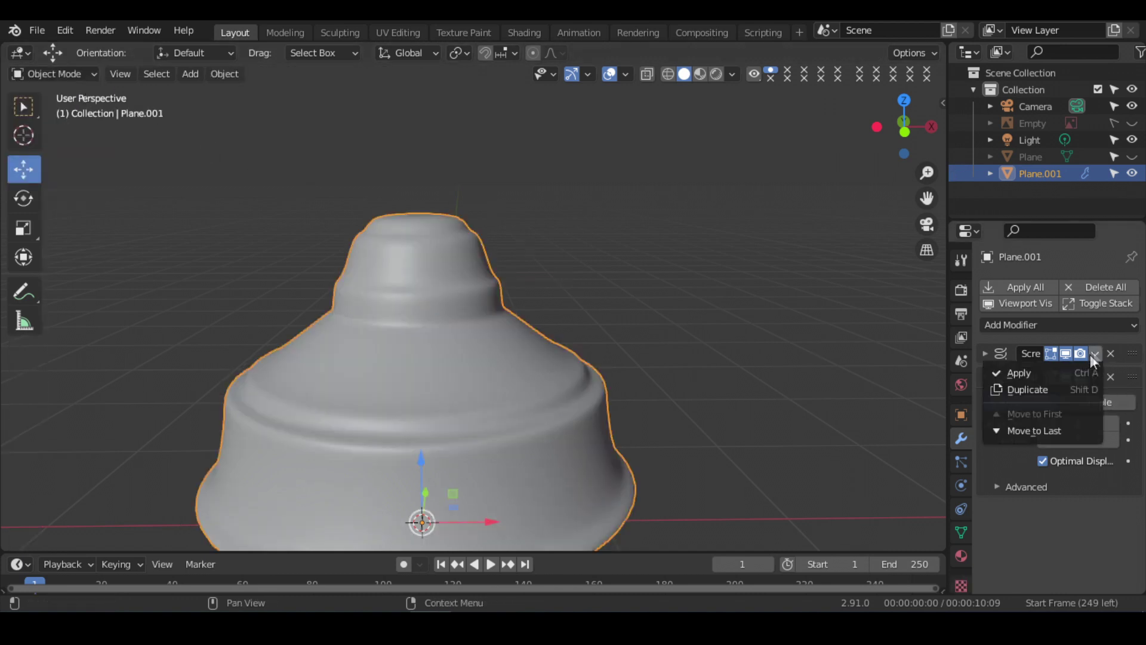
click(1054, 370)
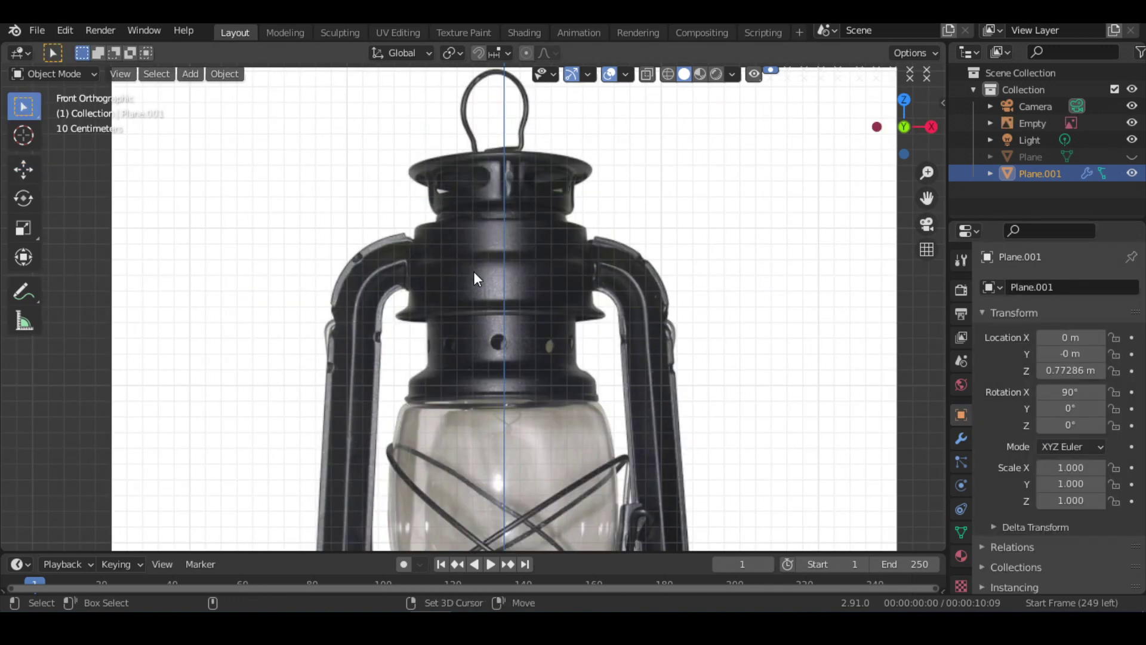
key(shift+a)
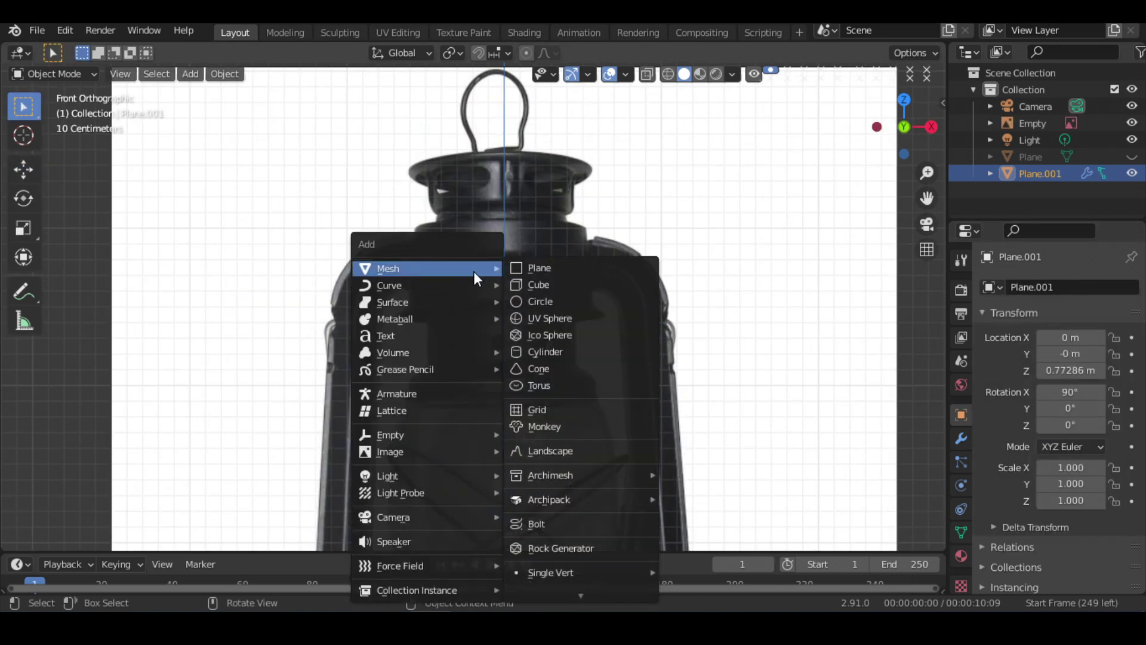
Add a plane, raise it to Z 4.4913 m and rotate it 90° on X.
click(524, 269)
scroll(523, 273, down, 5)
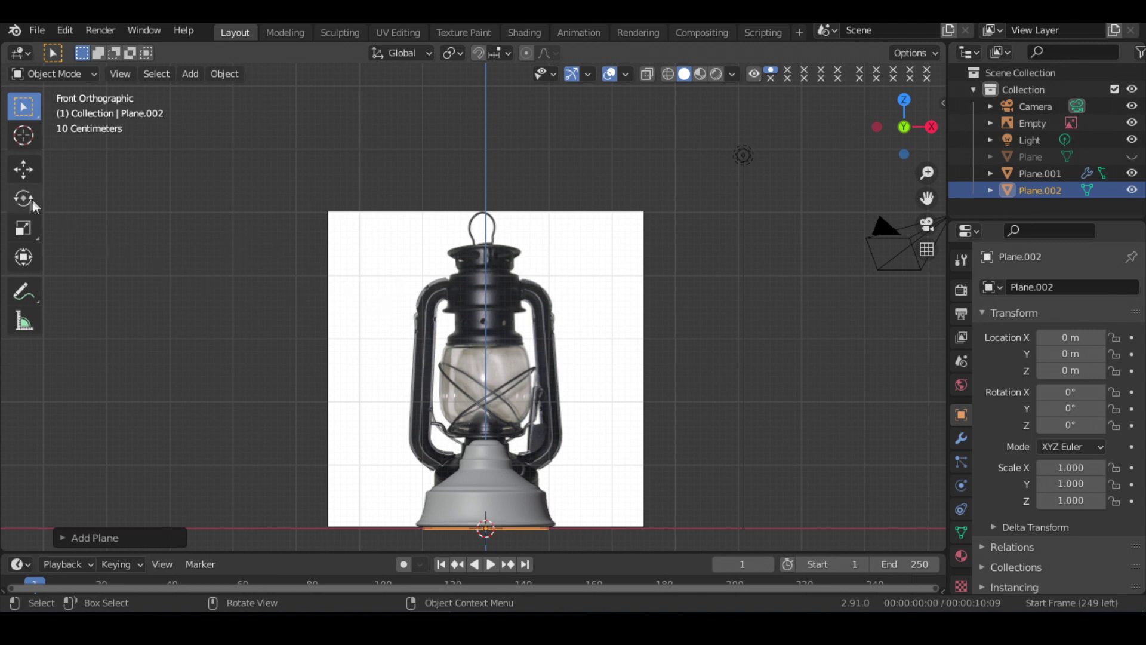
click(24, 177)
drag(487, 460, 506, 171)
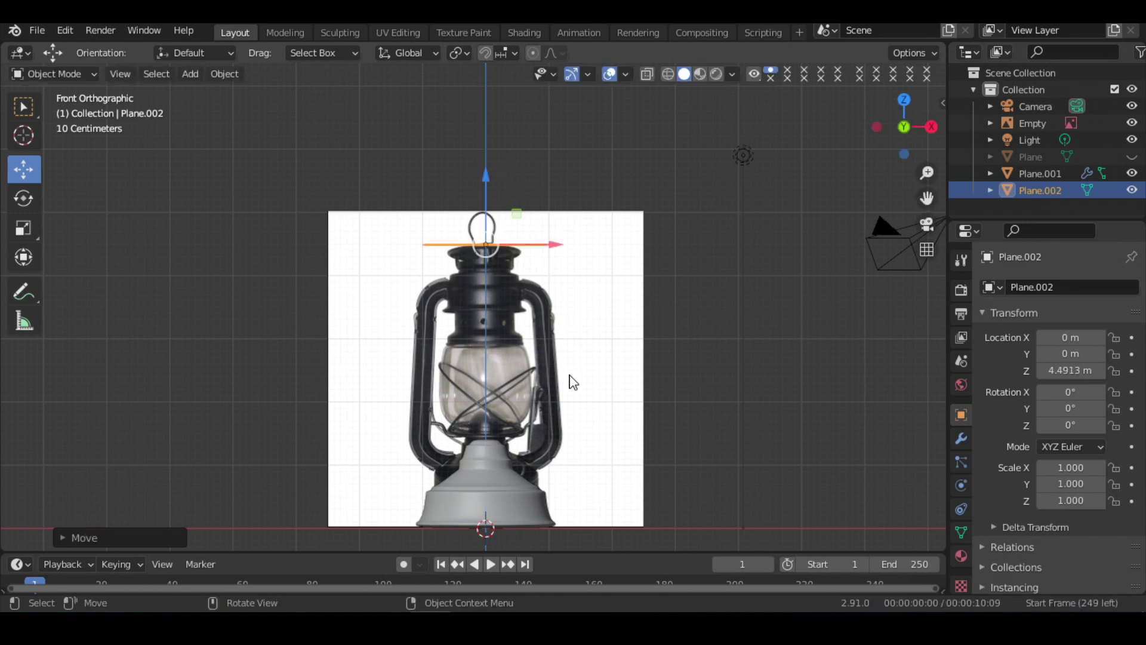
scroll(573, 378, up, 4)
scroll(573, 377, up, 1)
scroll(538, 293, up, 1)
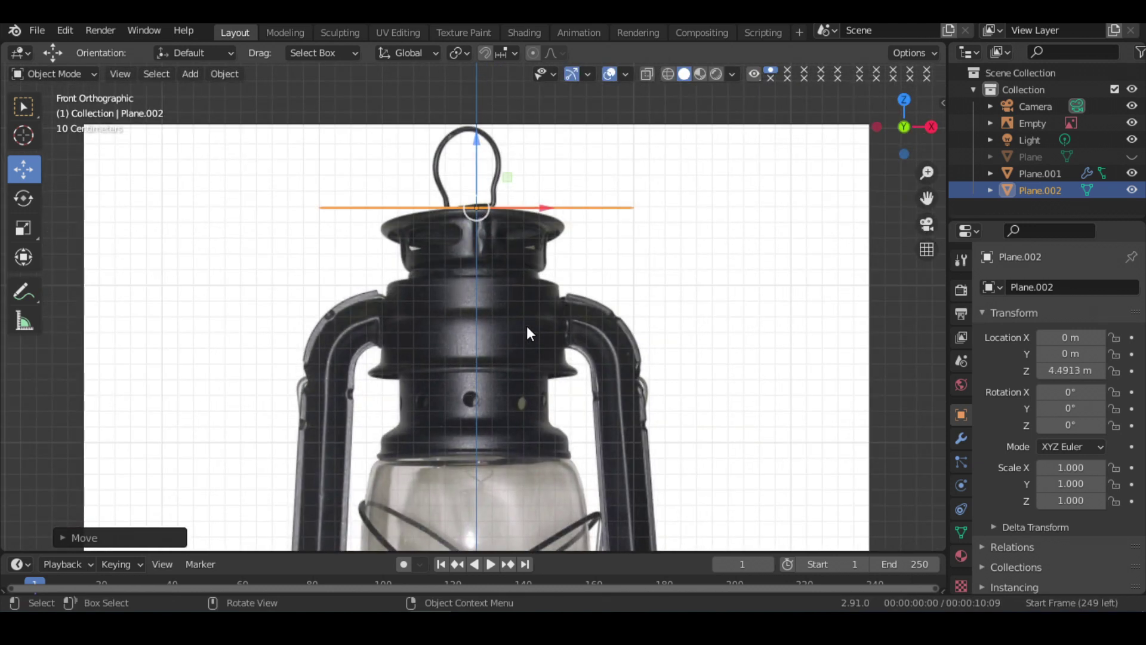
key(r)
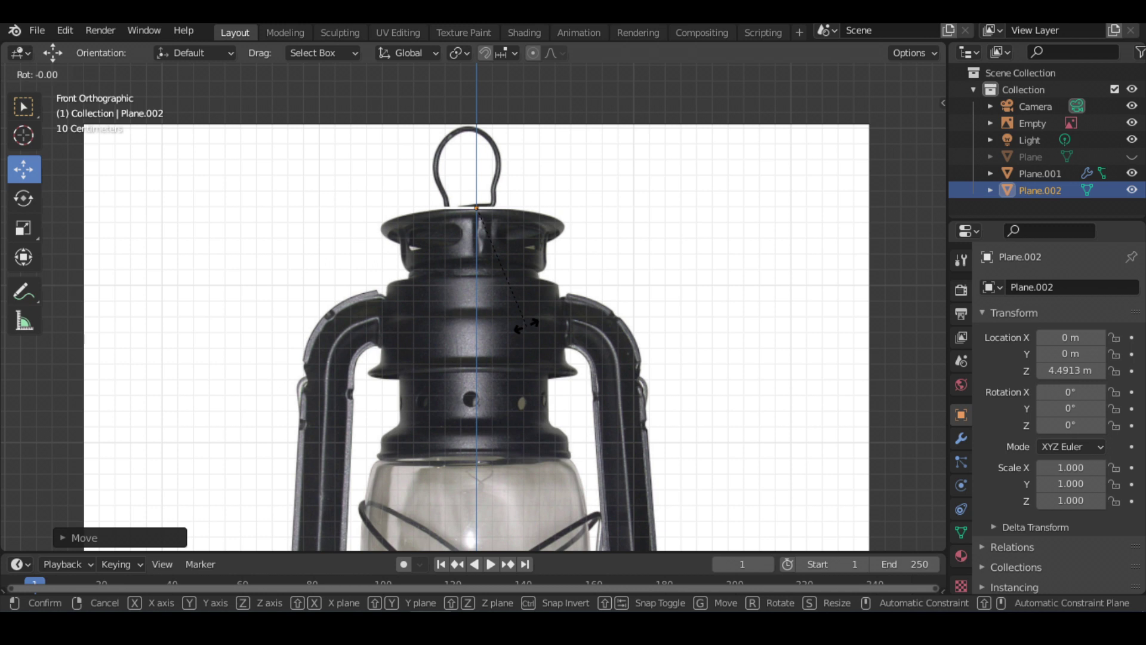
text(x90)
key(Return)
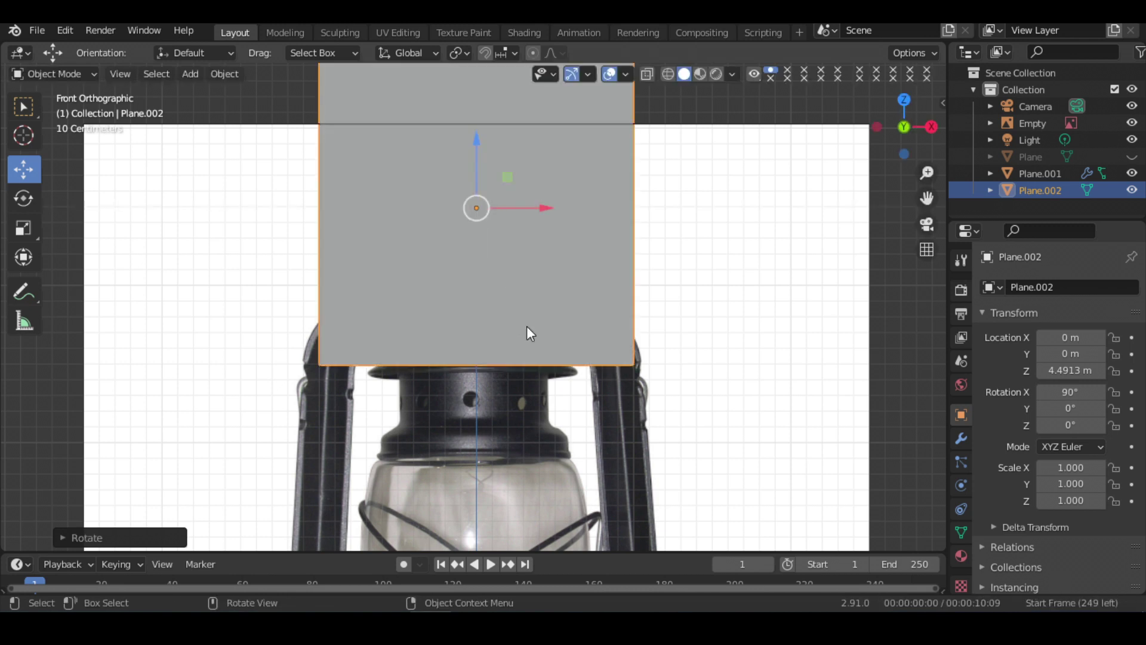
scroll(524, 327, down, 2)
In Edit Mode, delete three of the plane's vertices, leaving a single vertex.
key(Tab)
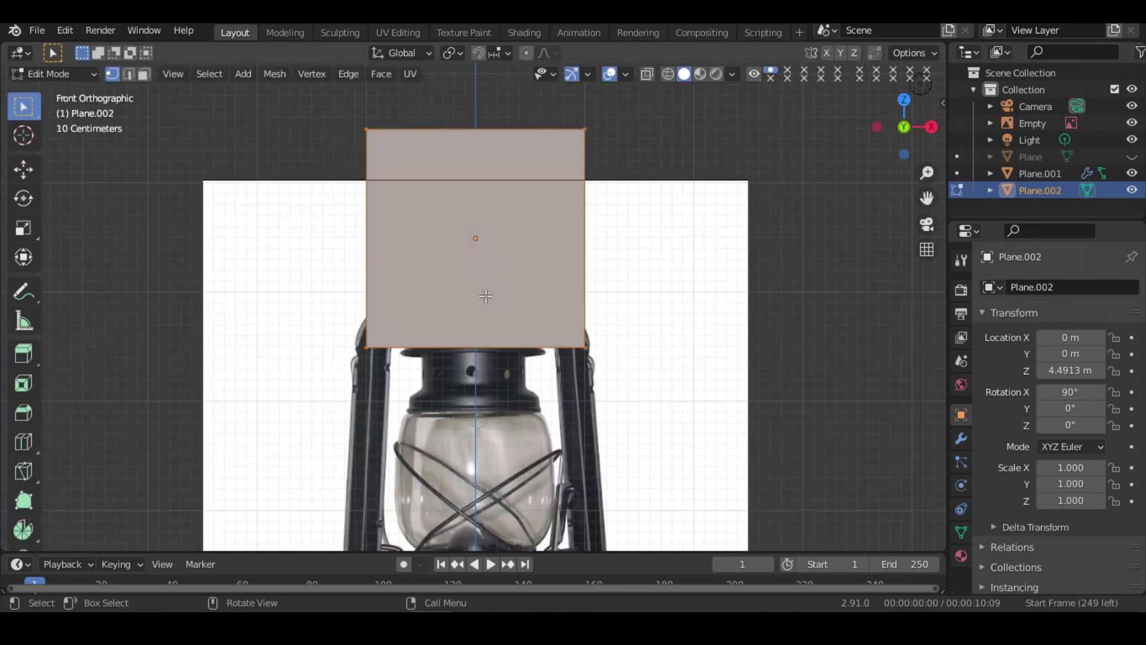
click(376, 340)
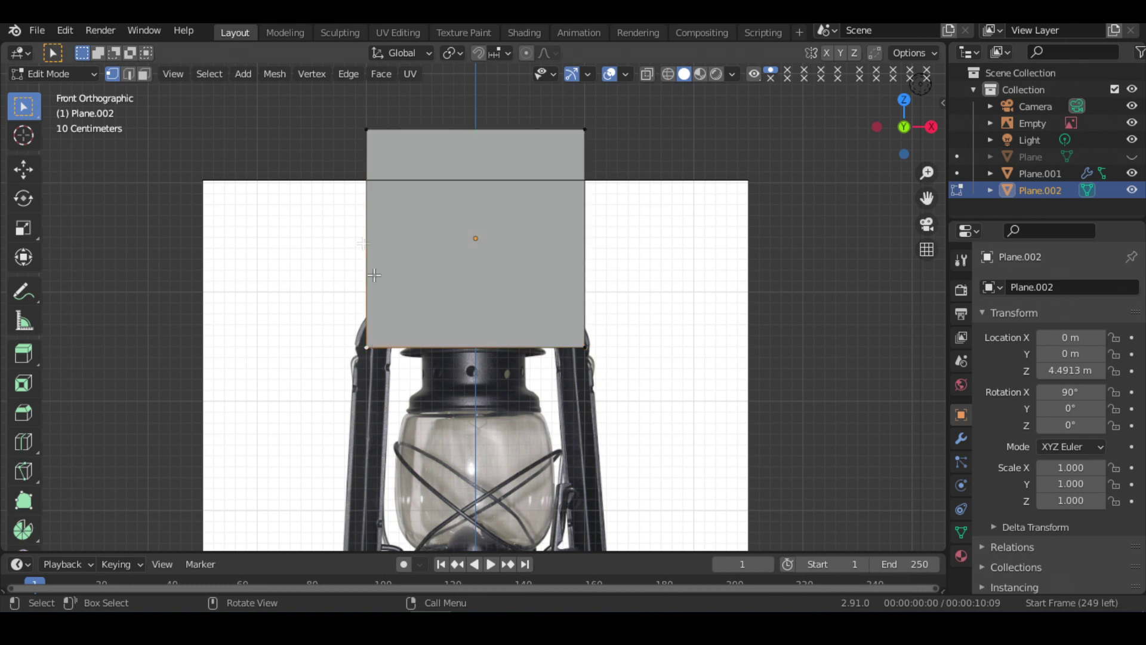
shift+drag(335, 102, 661, 150)
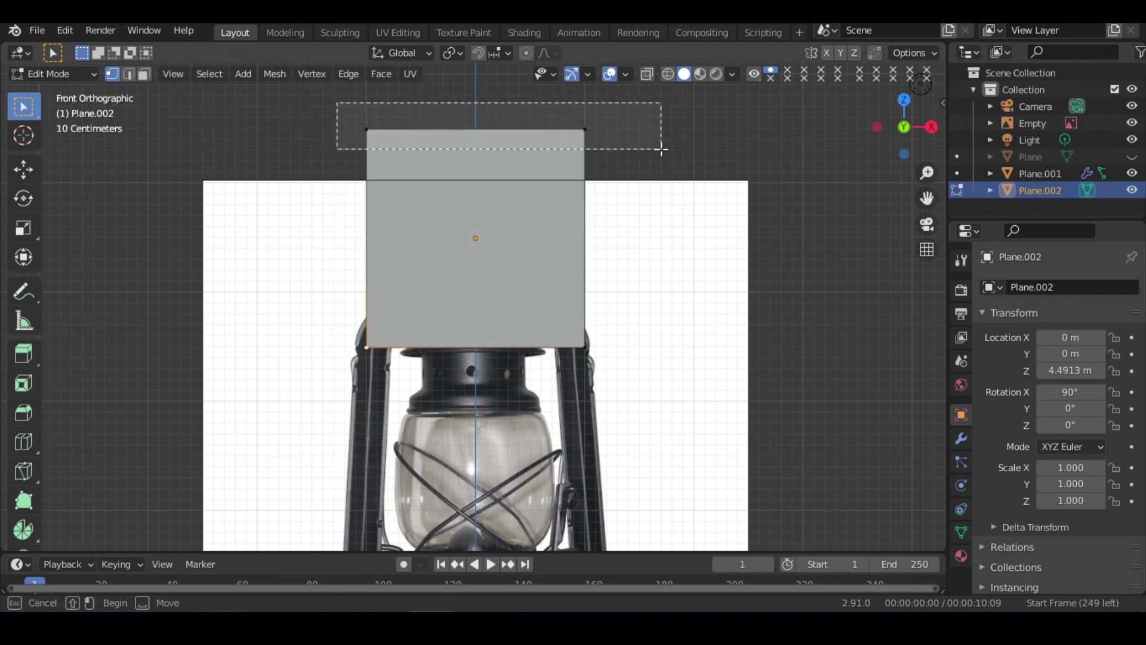
key(x)
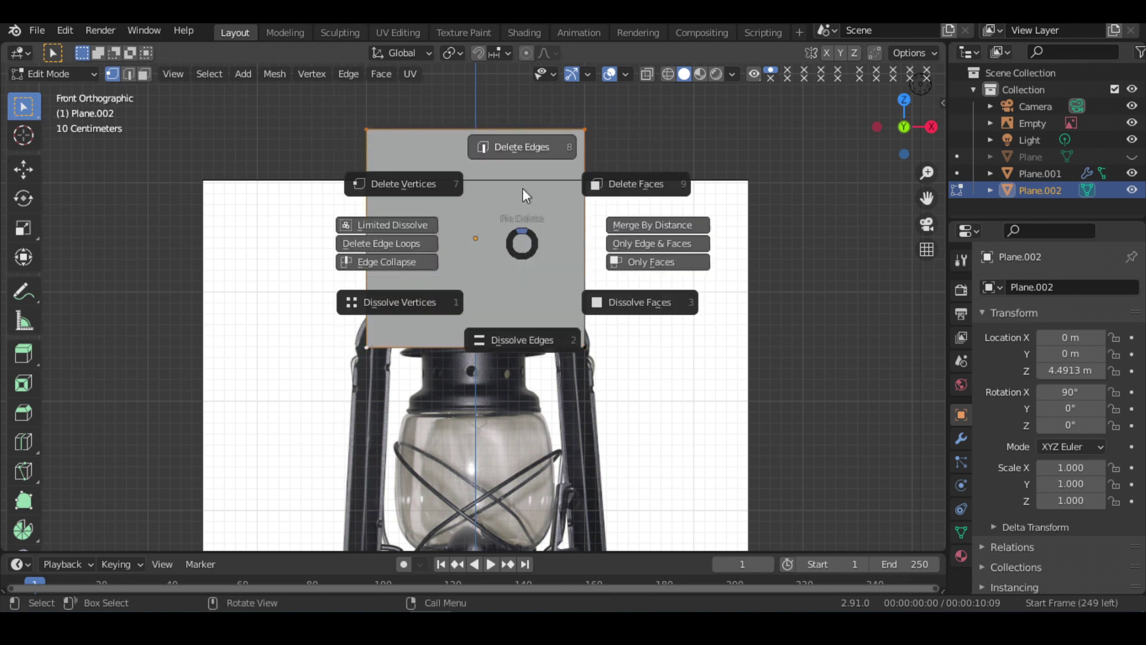
click(418, 184)
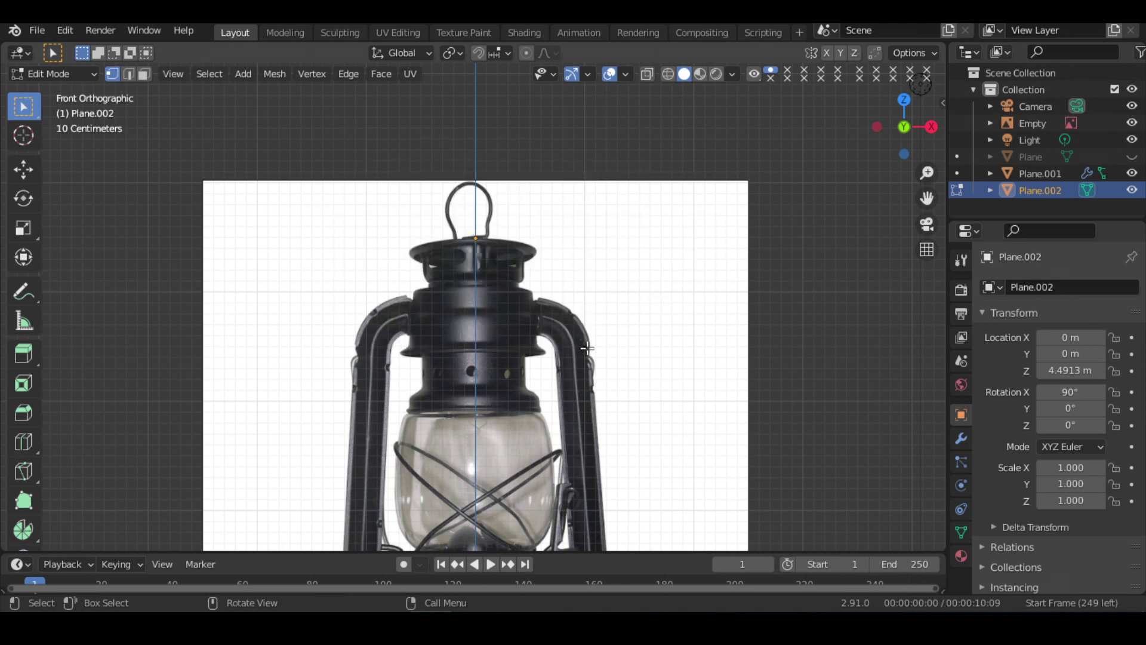
key(g)
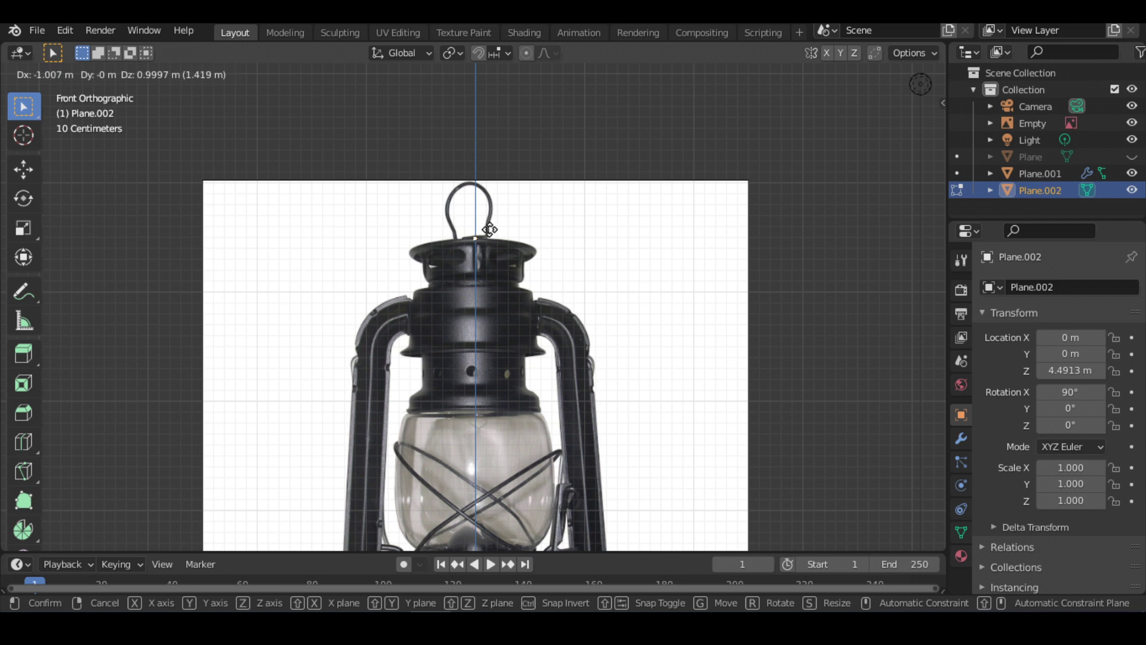
Place the vertex at the cap top and extrude a chain down the cap outline to the collar.
click(490, 230)
scroll(519, 286, up, 1)
scroll(520, 286, up, 2)
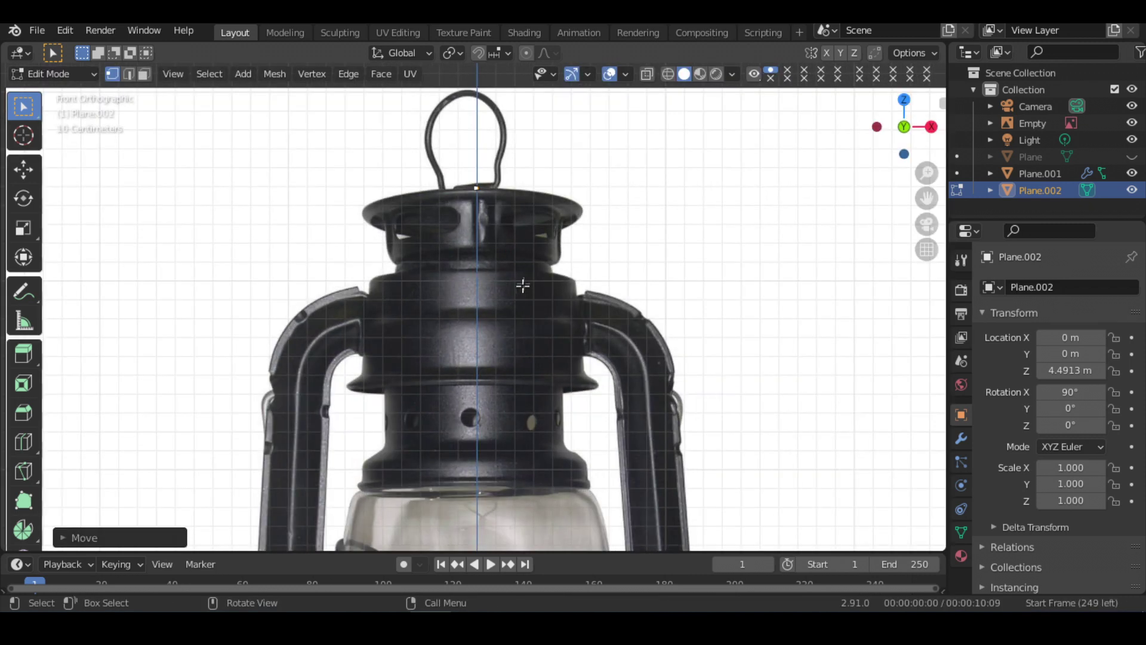
key(g)
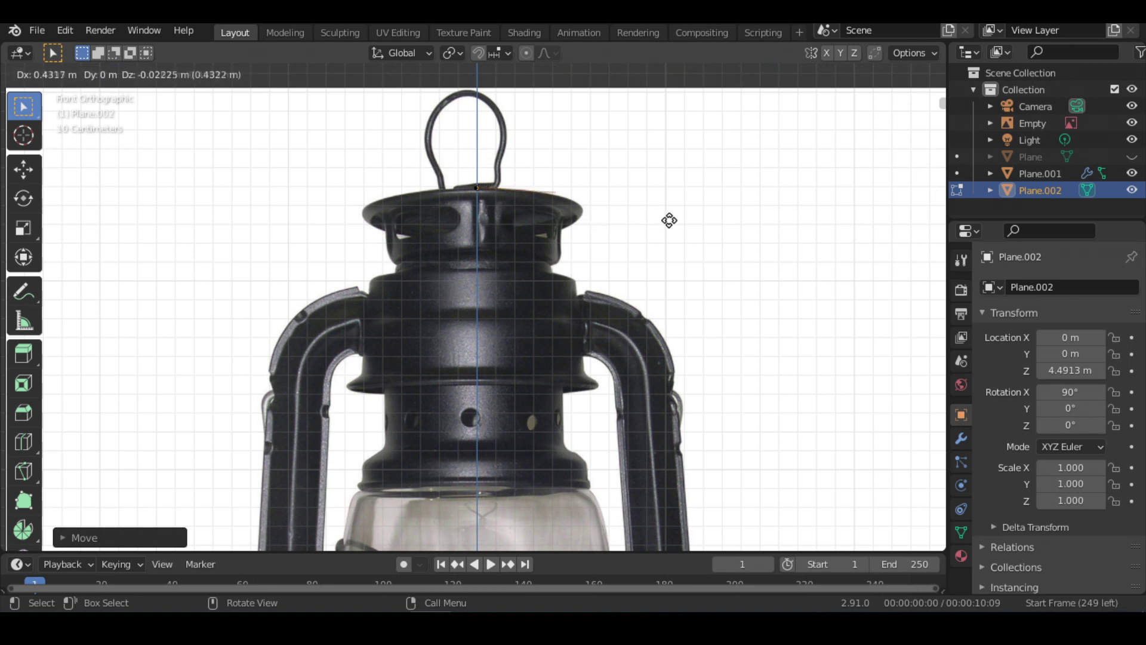
click(675, 225)
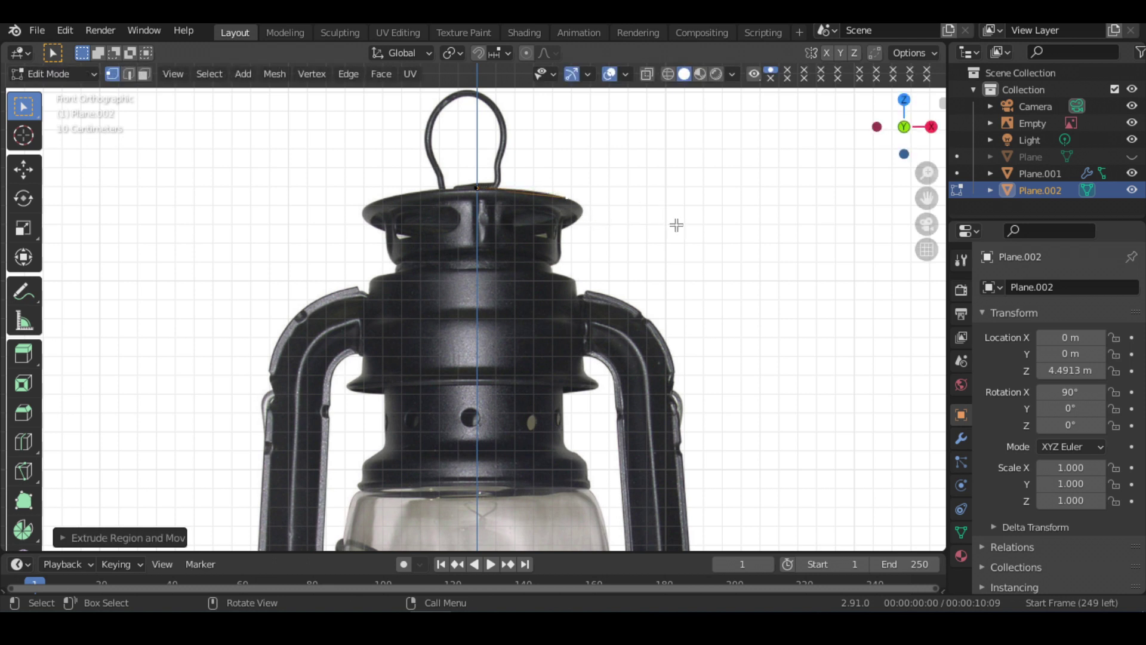
key(e)
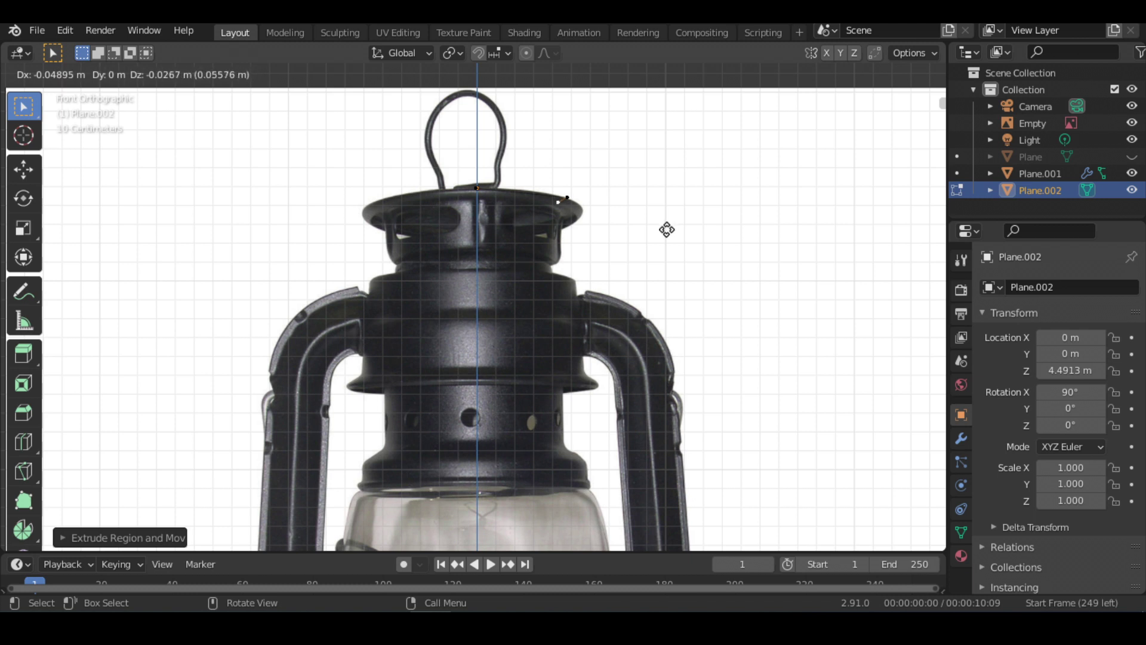
click(666, 229)
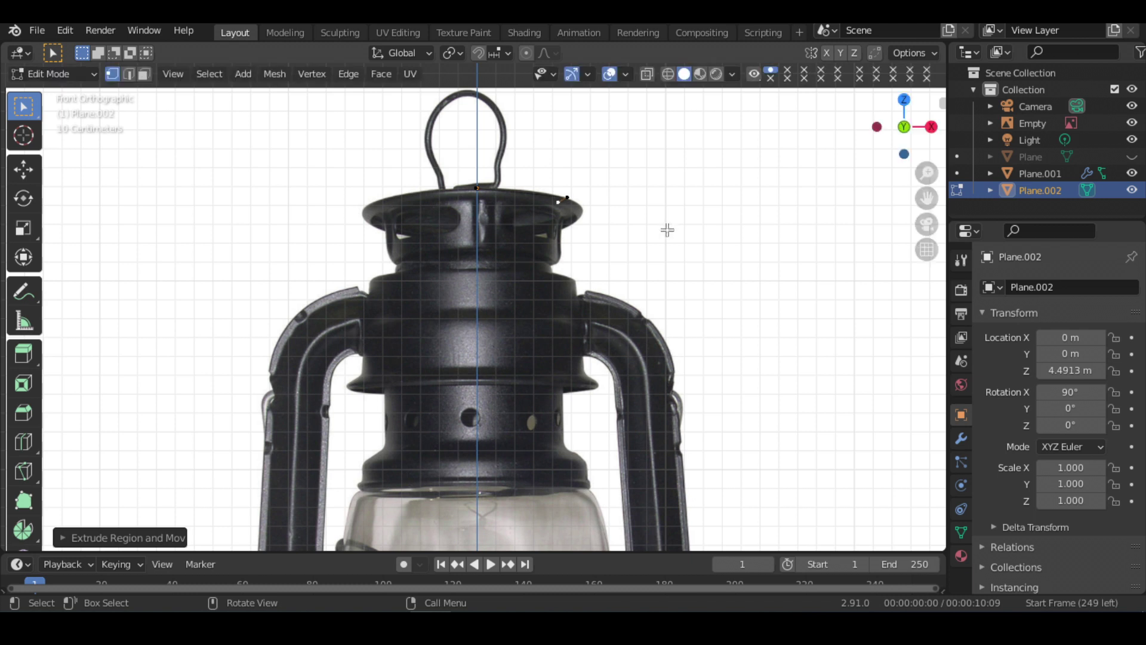
key(e)
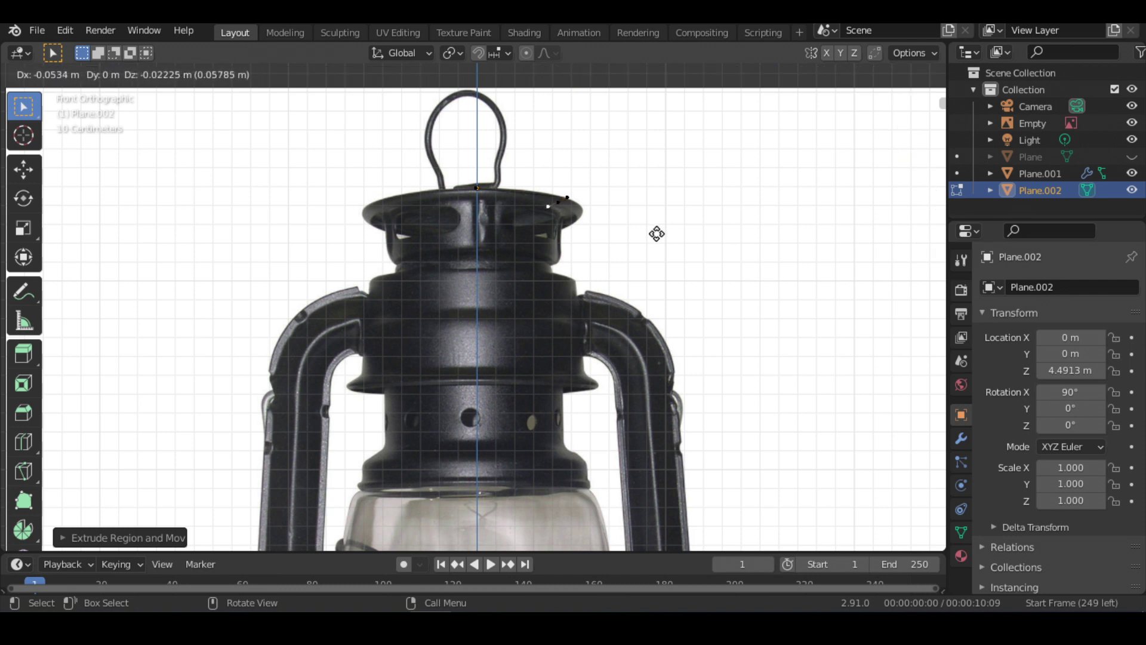
click(657, 233)
key(e)
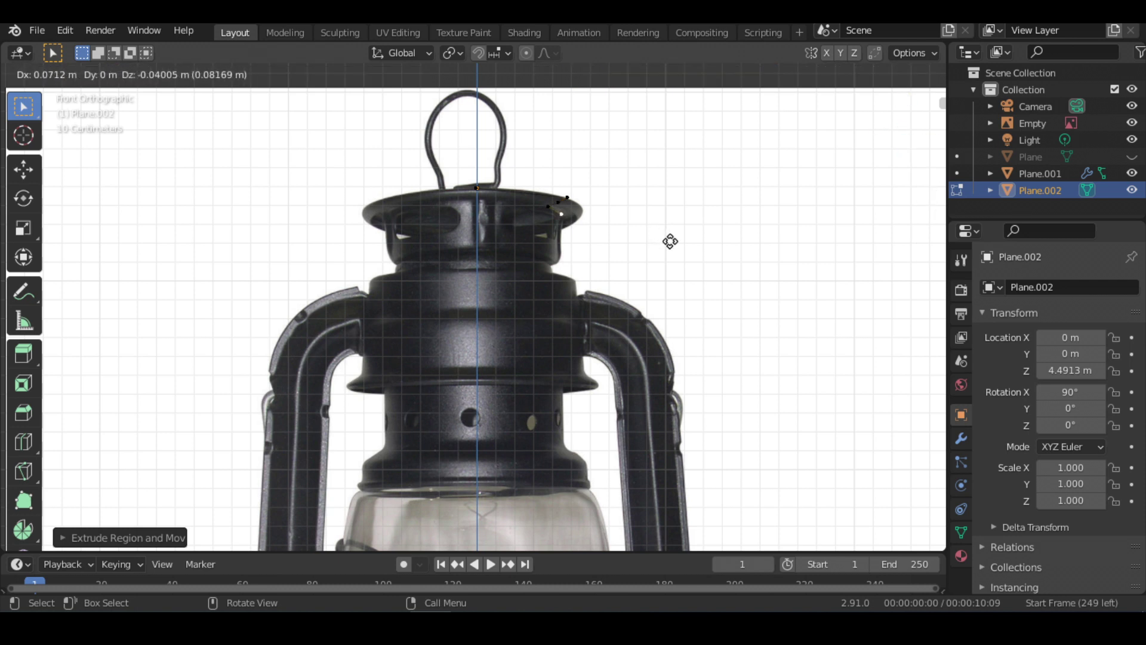
click(671, 243)
key(e)
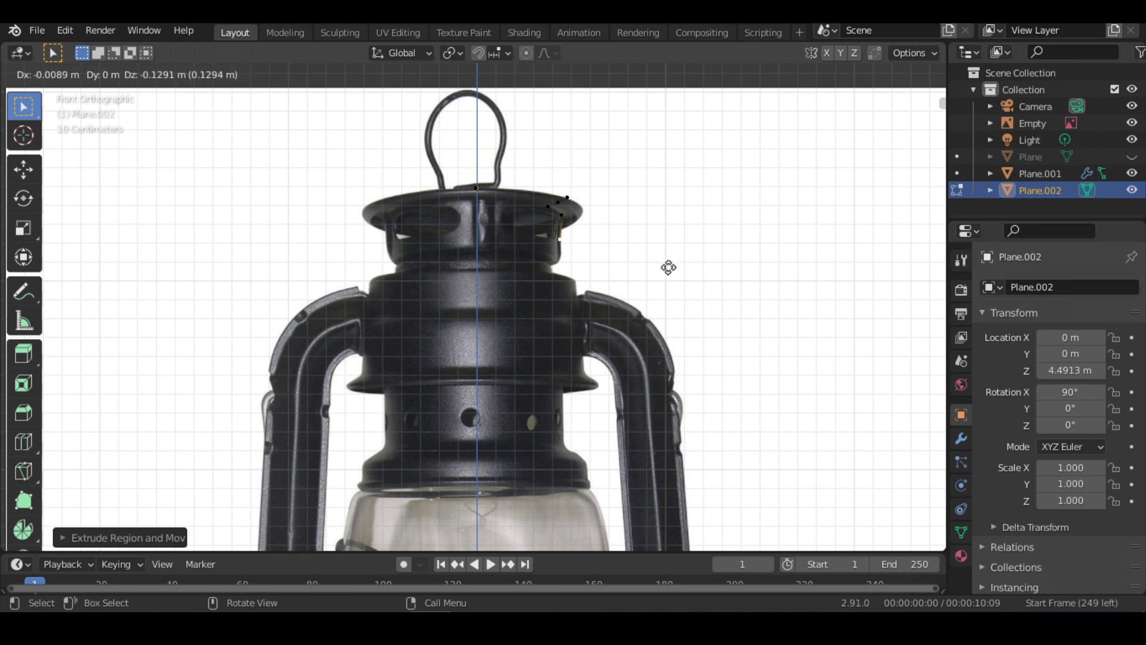
click(667, 286)
key(e)
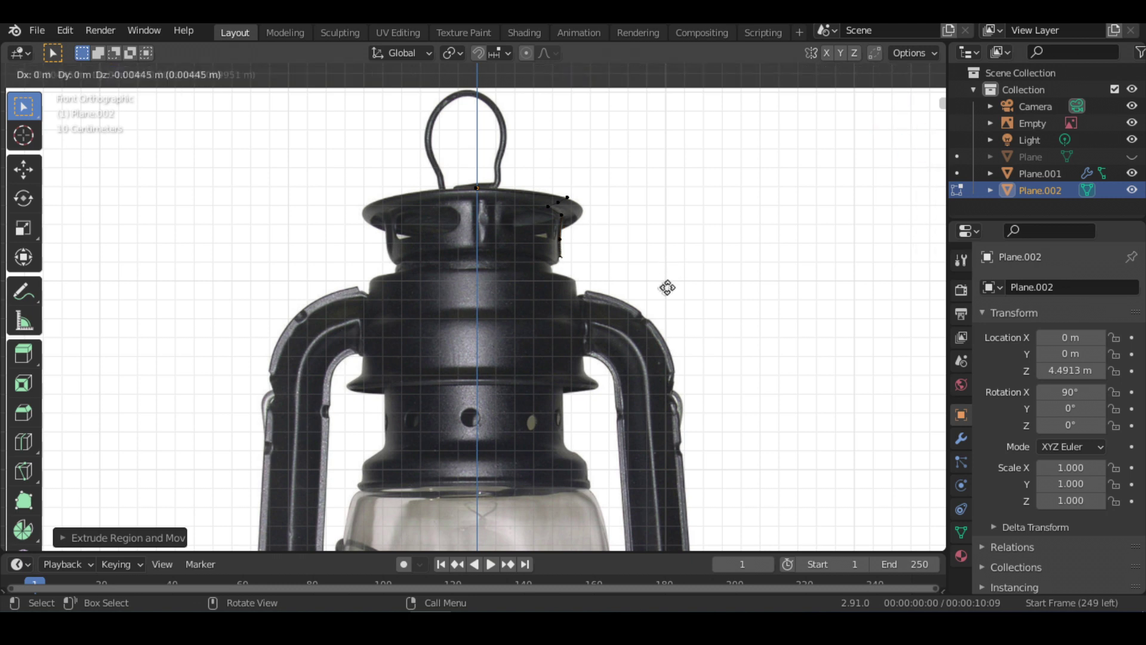
key(e)
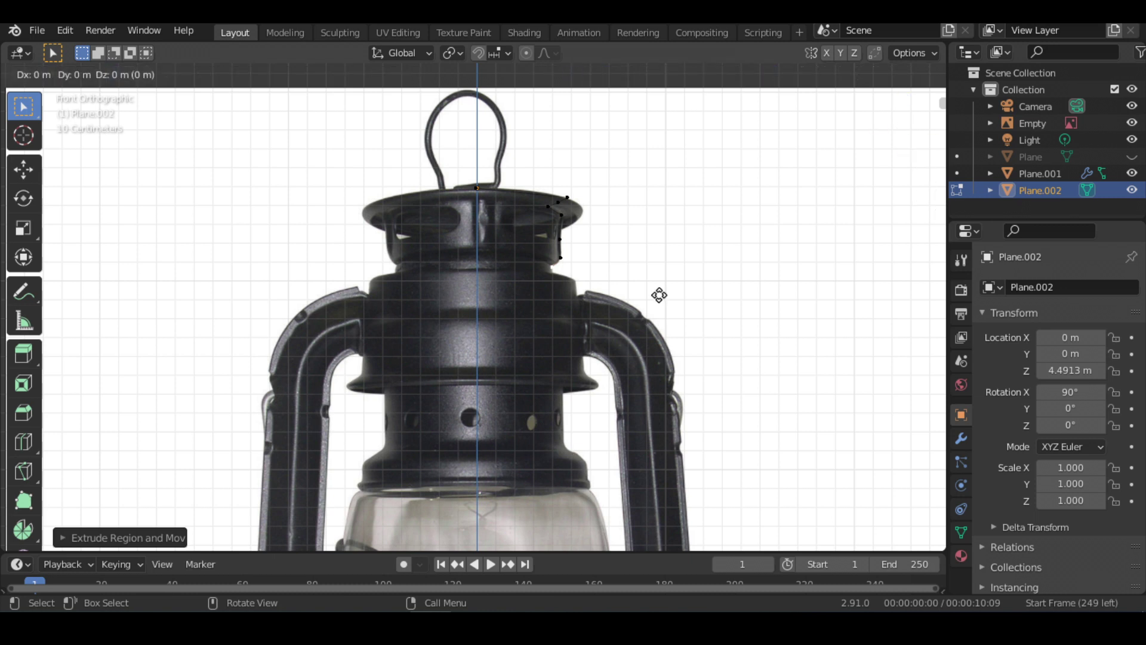
click(662, 302)
key(e)
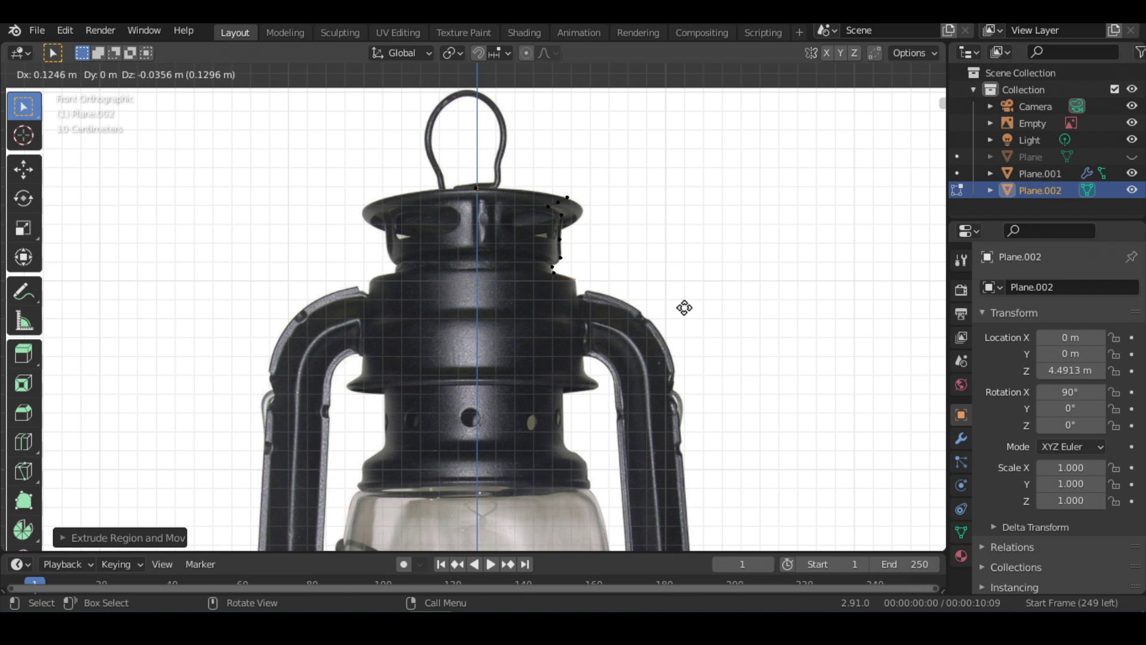
click(684, 308)
Extrude more vertices down the lantern's upper body outline on the right side.
key(e)
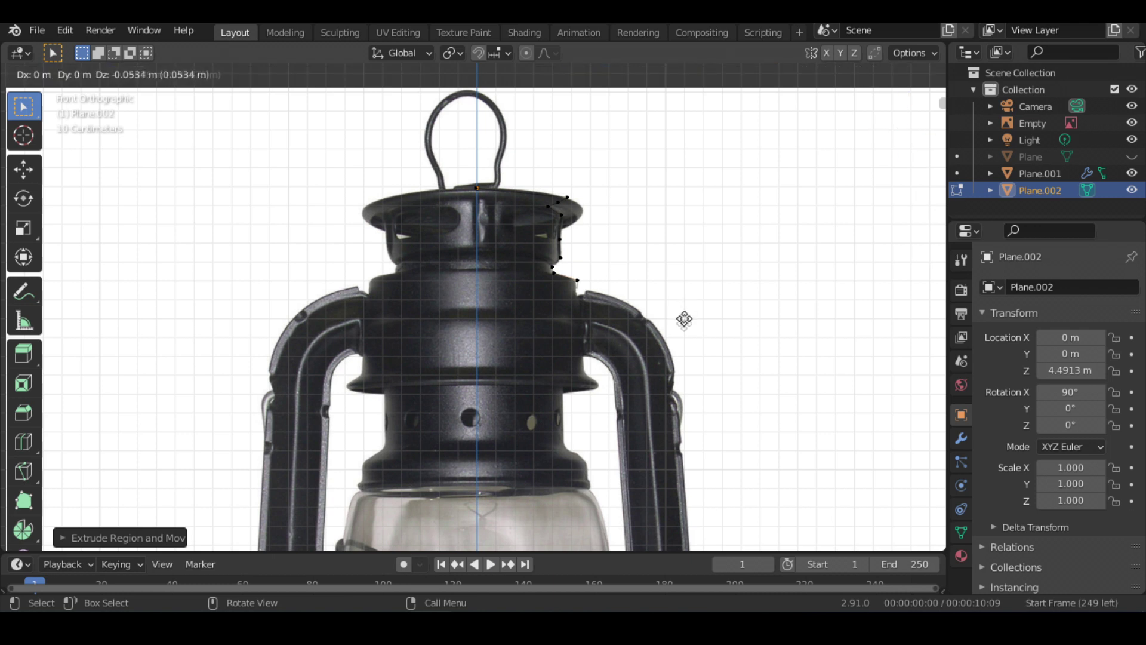
right_click(684, 319)
key(e)
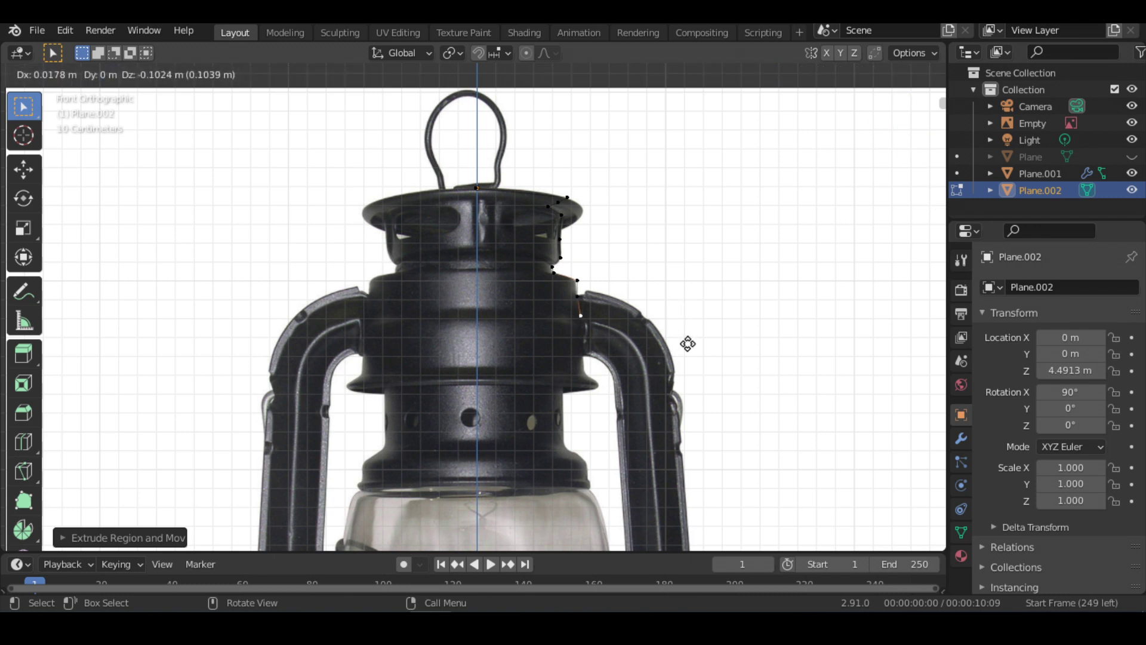
click(688, 346)
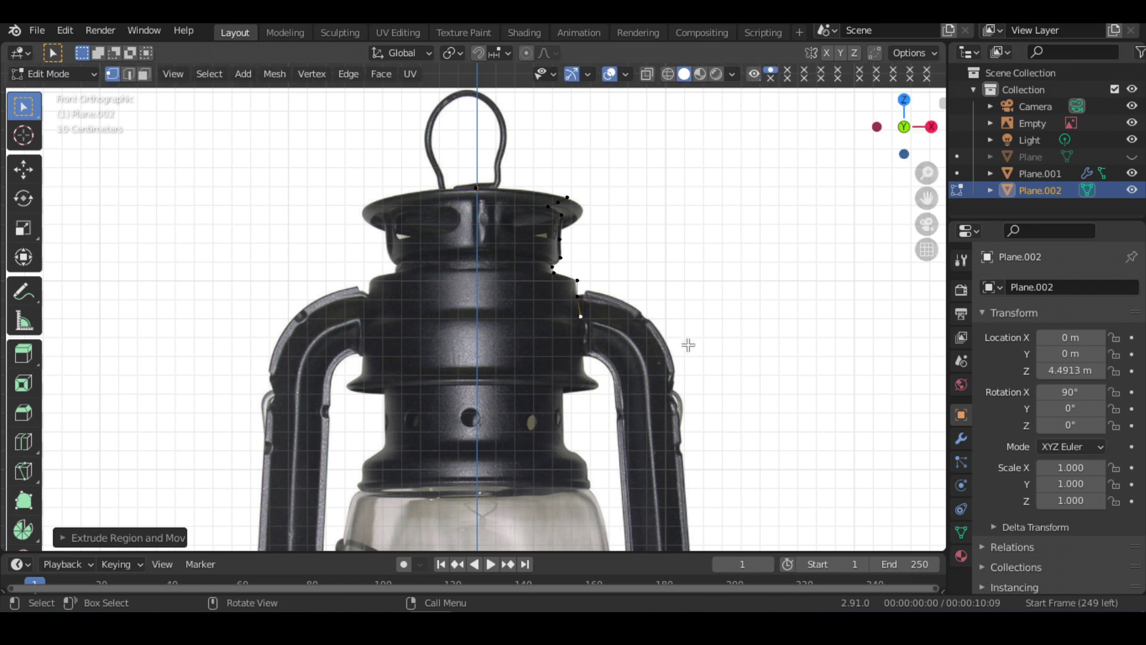
key(e)
click(693, 352)
key(e)
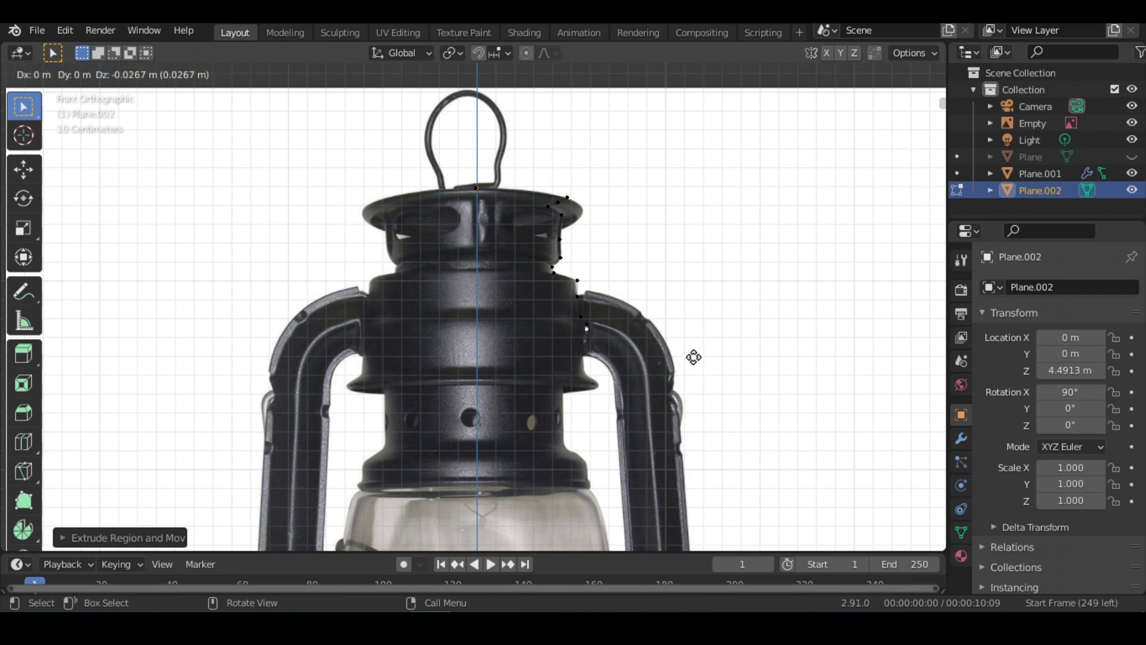
click(693, 361)
key(e)
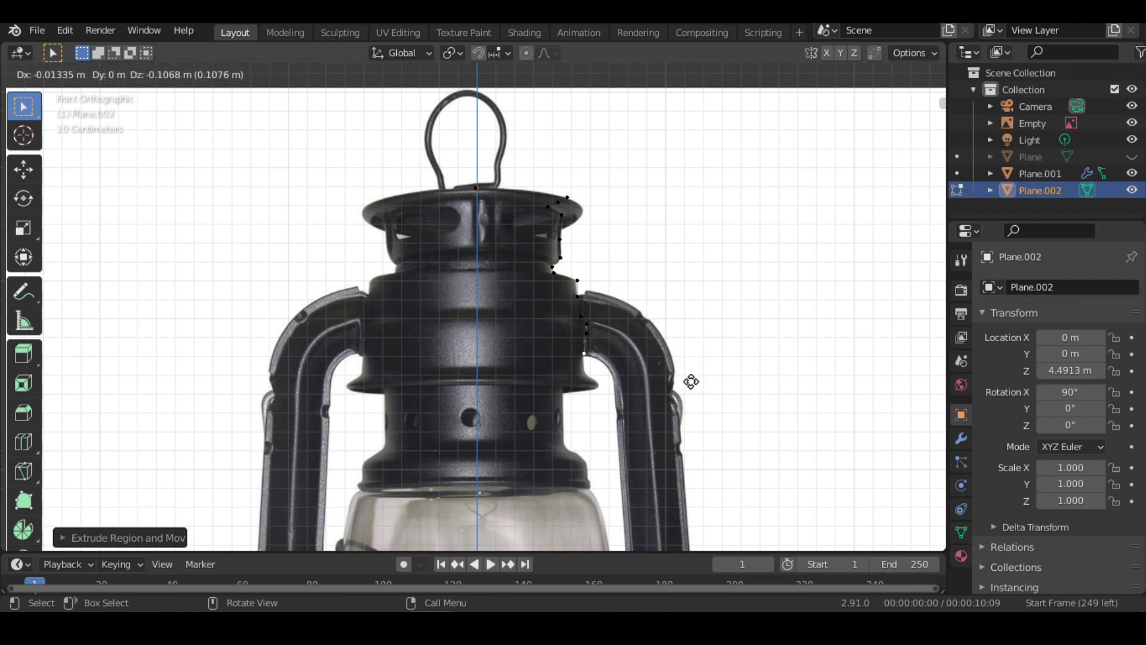
click(691, 382)
key(e)
click(689, 397)
key(e)
click(712, 410)
key(e)
click(704, 417)
key(e)
click(674, 412)
Continue extruding vertices past the ledge and base curve to just above the glass.
key(e)
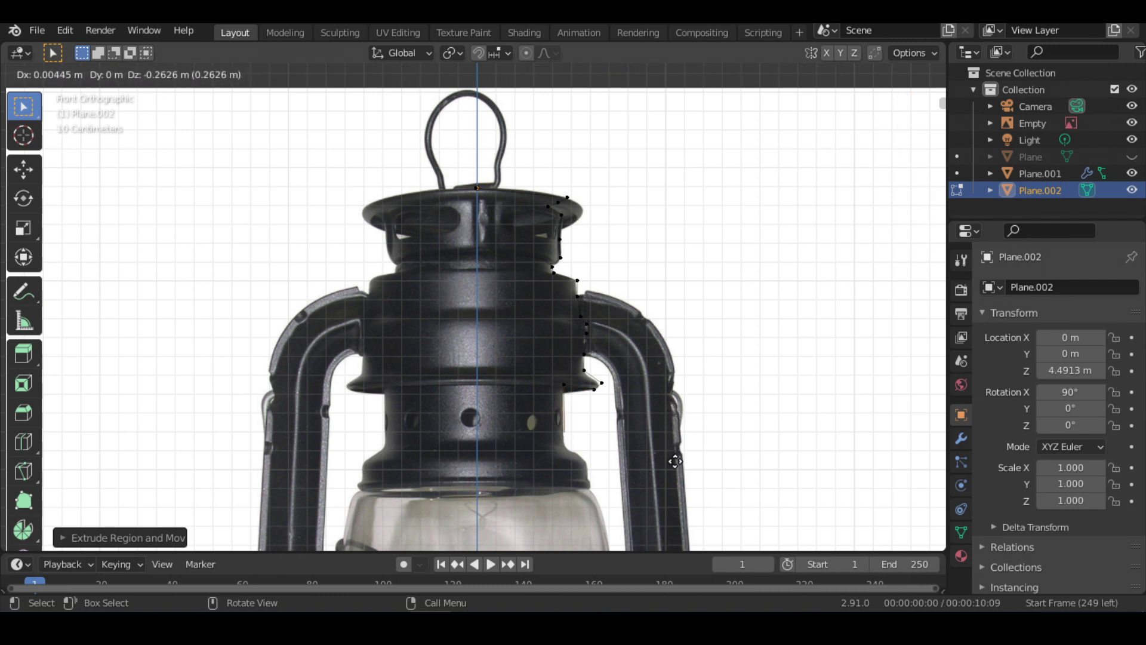
click(674, 461)
key(e)
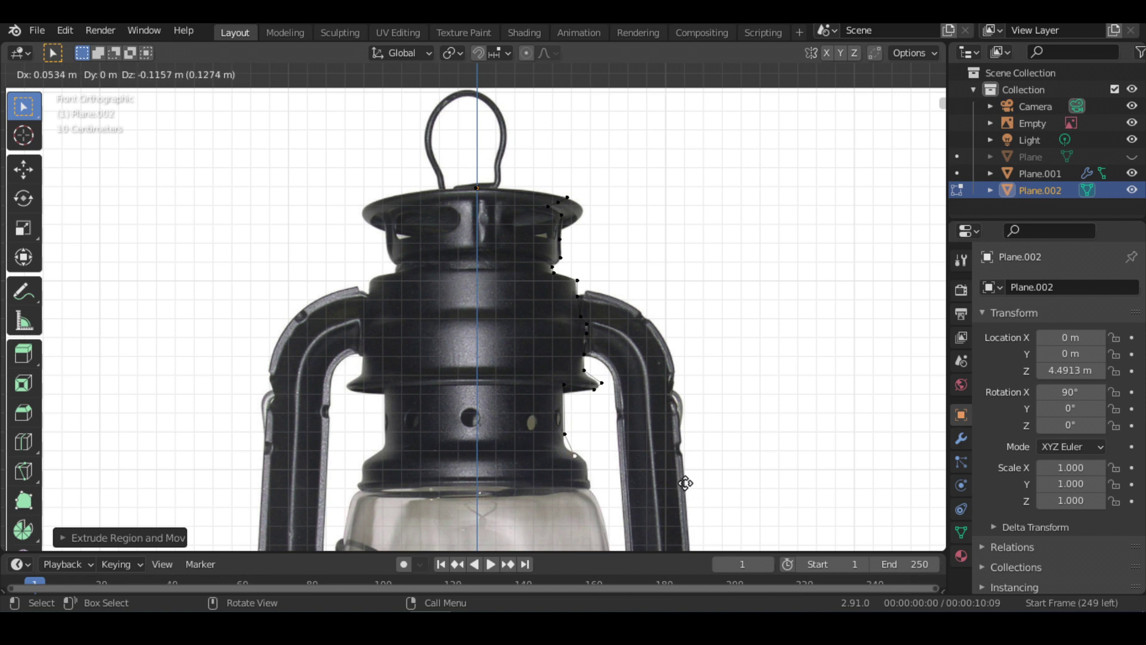
click(676, 473)
key(e)
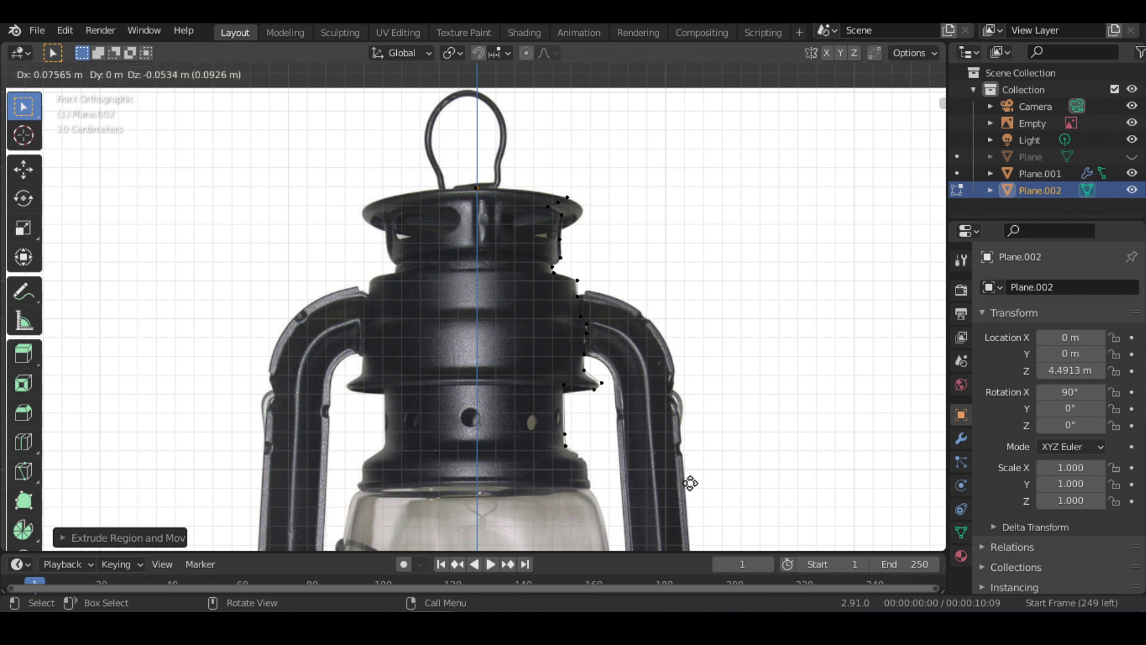
click(699, 491)
key(e)
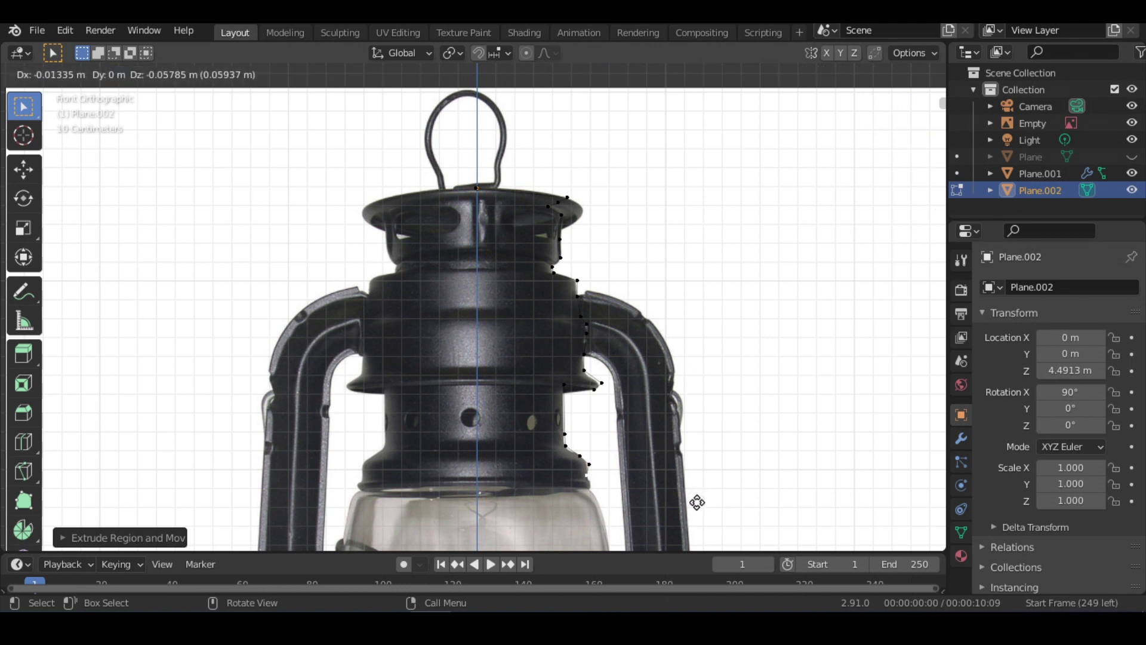
click(699, 506)
key(e)
click(705, 516)
key(e)
click(696, 516)
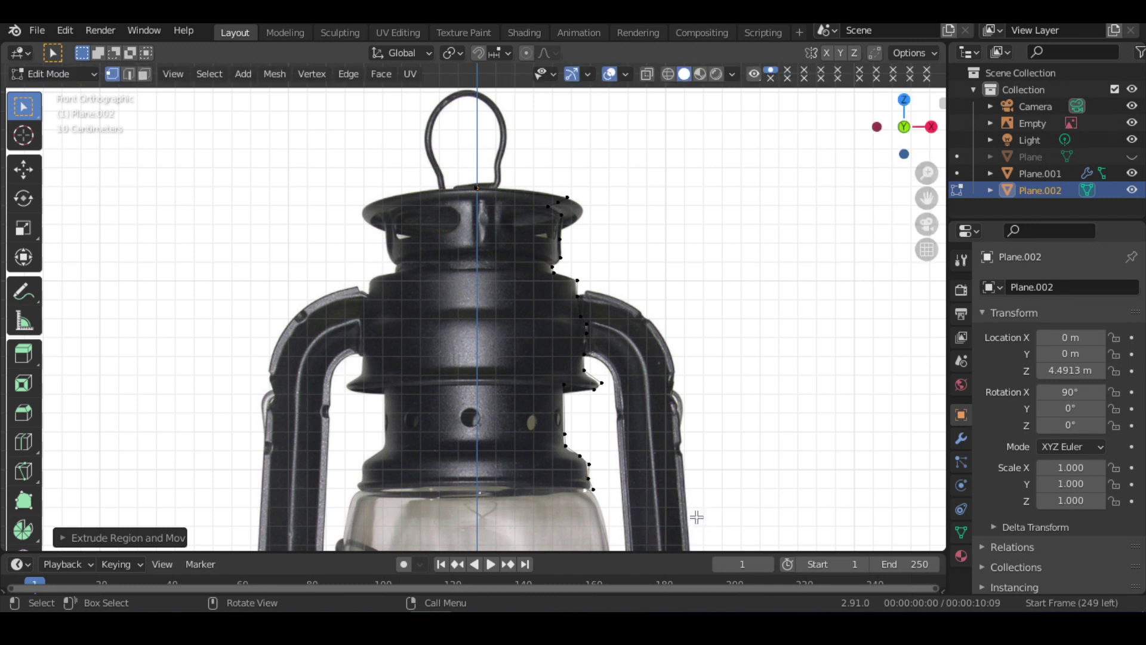
key(e)
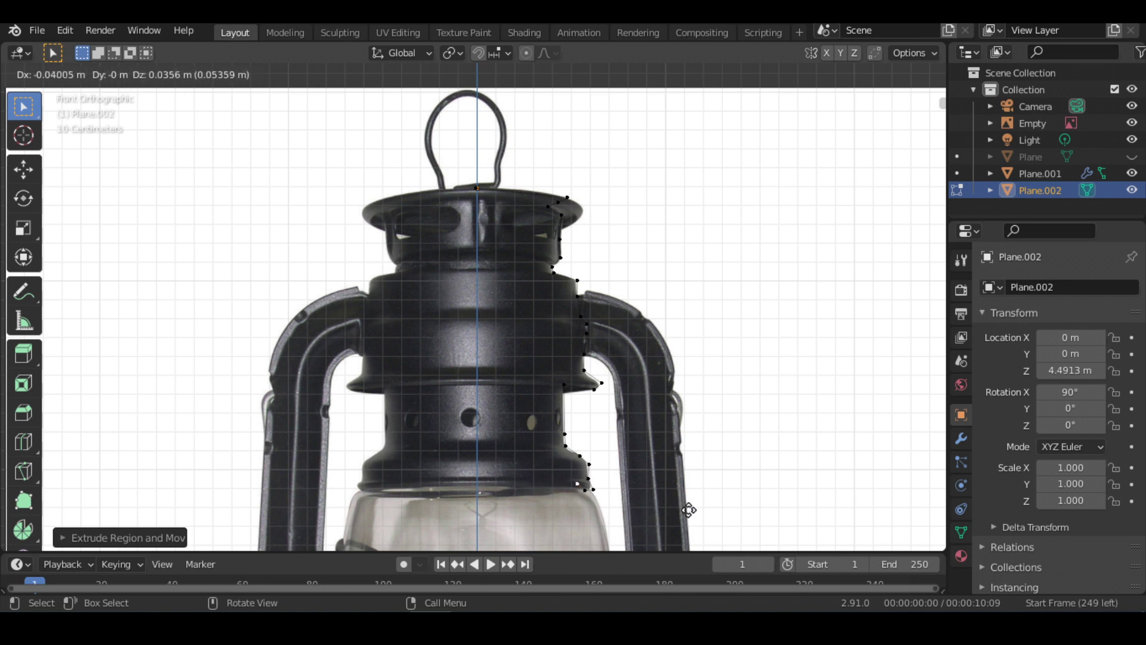
click(688, 510)
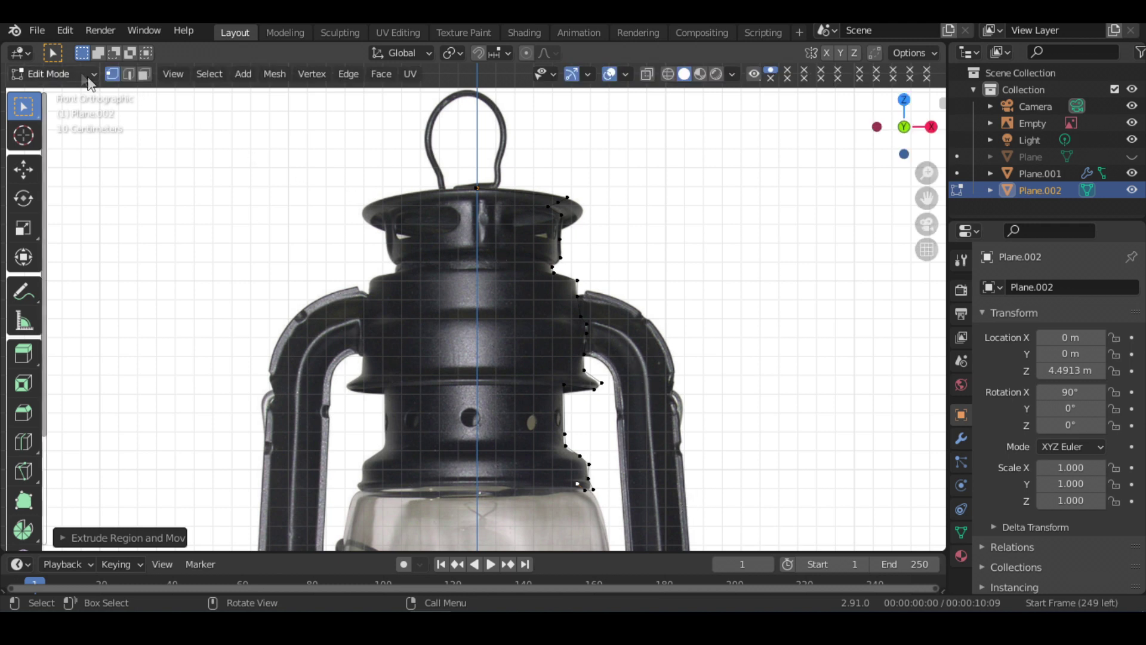
click(54, 74)
In Object Mode, add a Screw modifier to Plane.002 revolving around the Y axis.
click(57, 94)
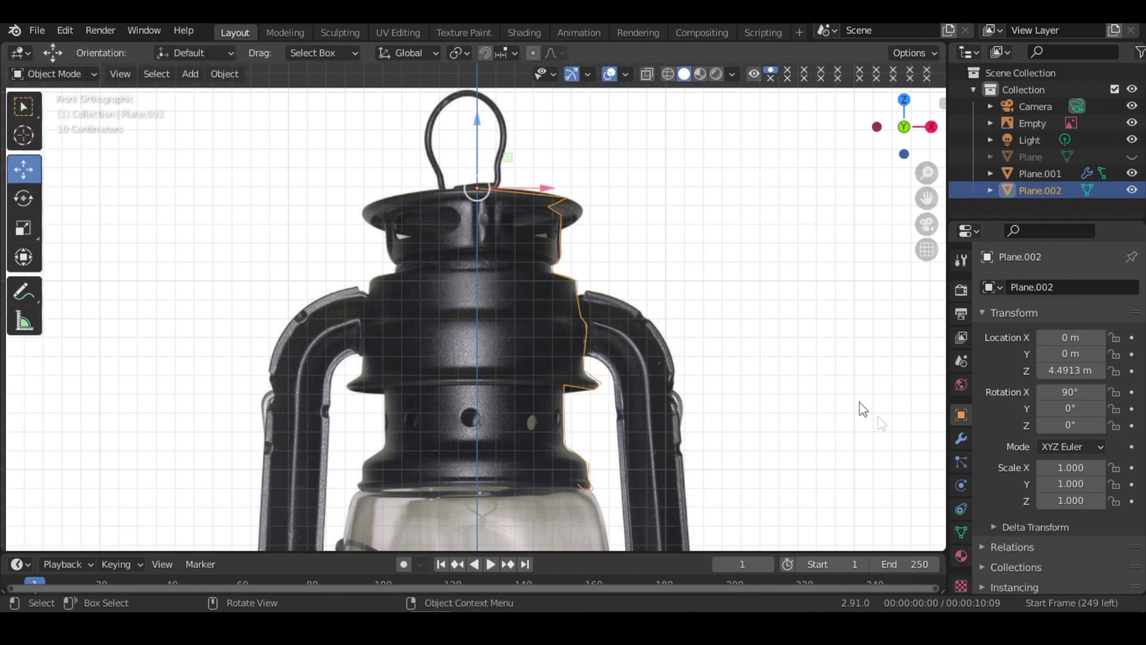
click(961, 439)
click(1014, 287)
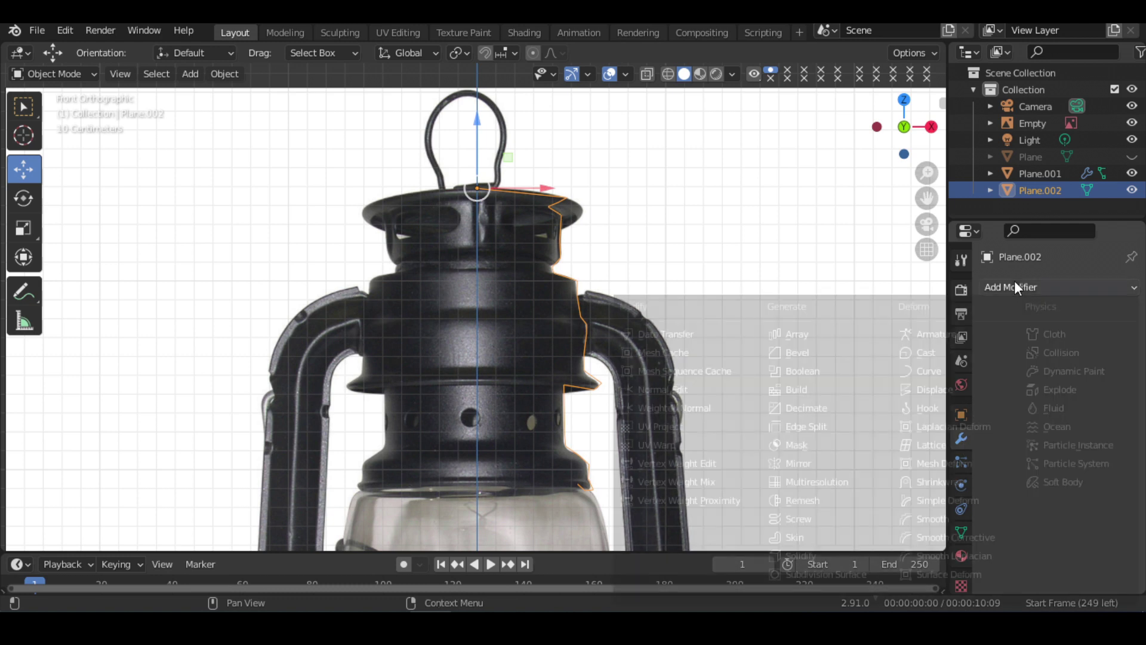
click(809, 513)
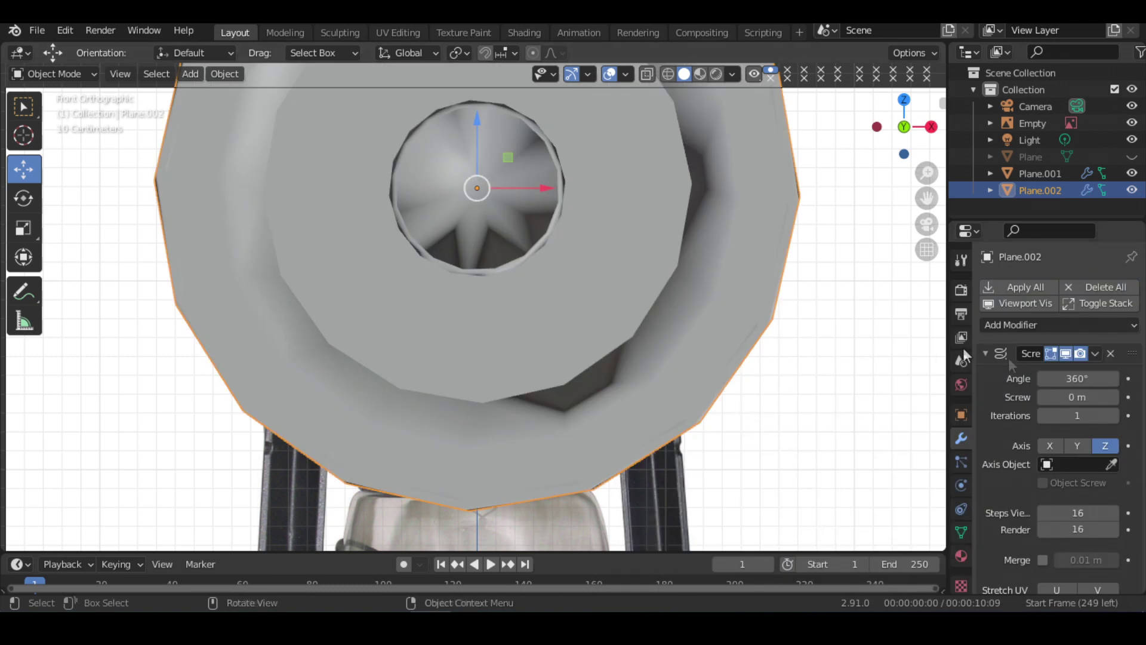
click(1072, 445)
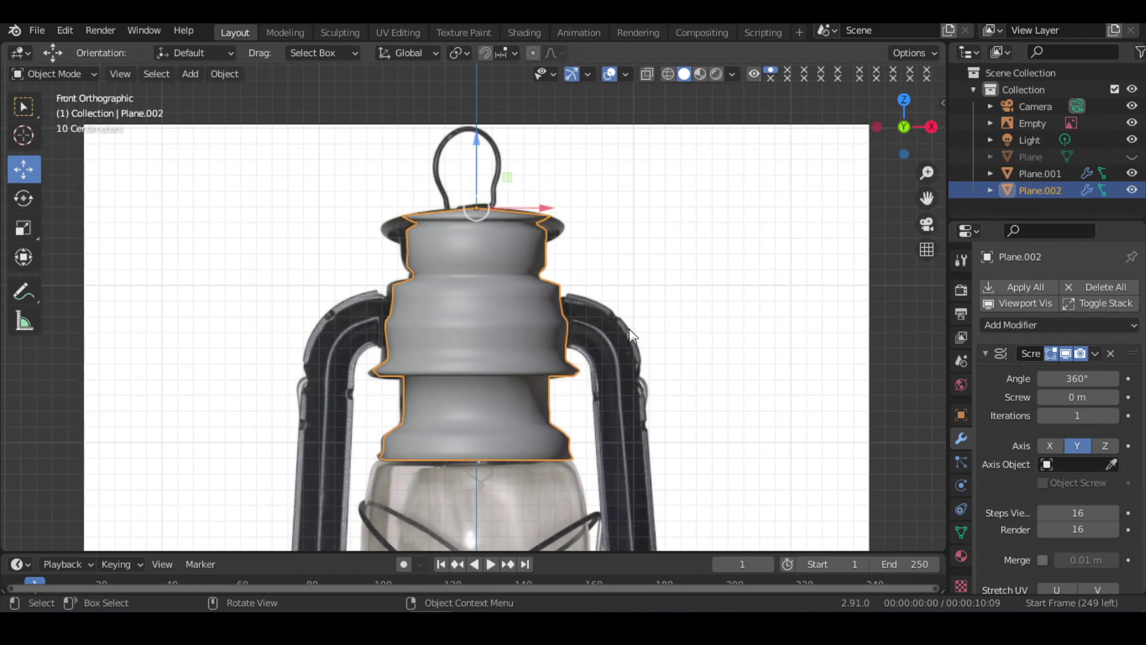
Hide the lantern reference image and inspect the revolved top in perspective.
click(1132, 123)
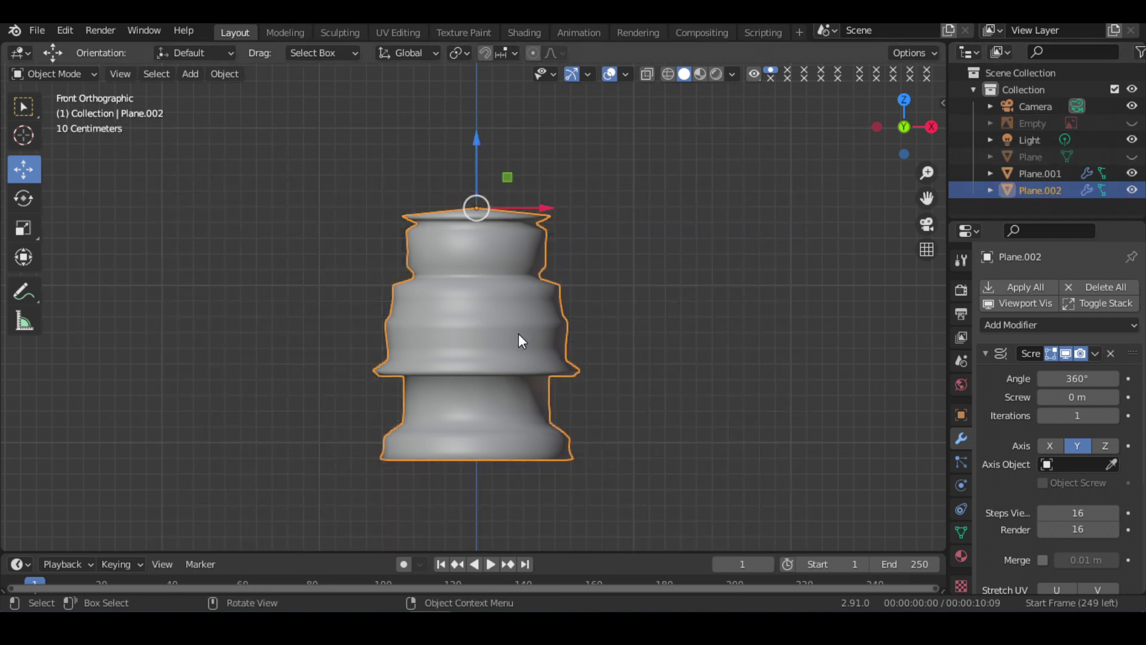
scroll(603, 322, down, 5)
scroll(602, 322, up, 3)
mouse_move(613, 333)
middle_down()
mouse_move(600, 405)
mouse_move(656, 365)
mouse_move(663, 340)
middle_up()
scroll(600, 399, up, 2)
scroll(603, 397, up, 2)
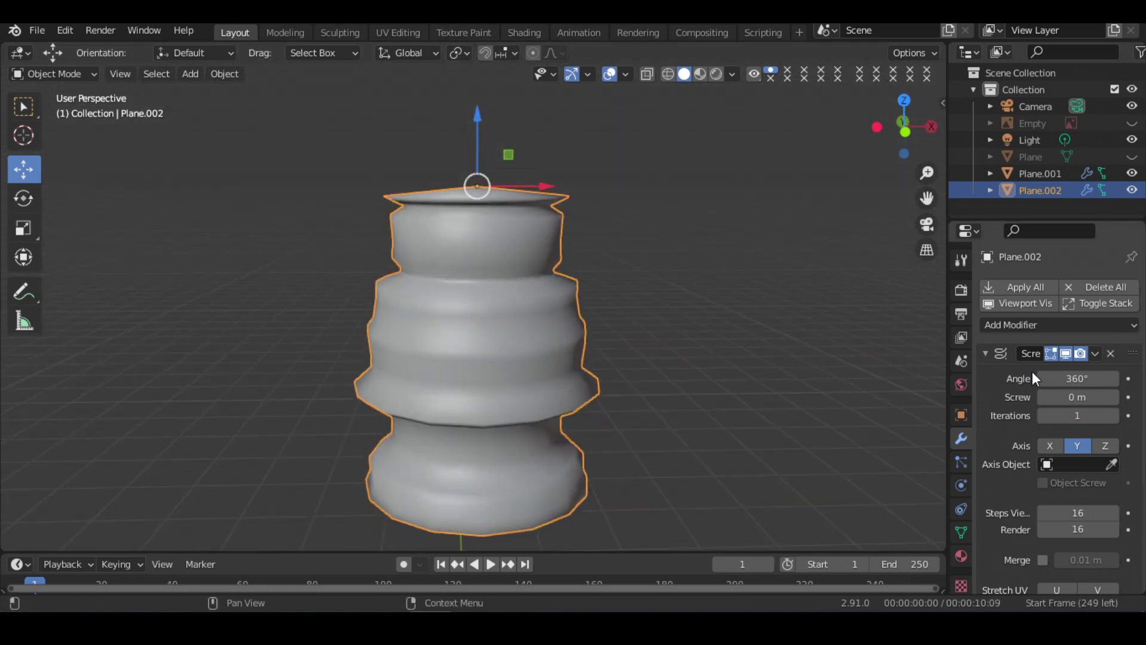
click(986, 354)
Add a Subdivision Surface modifier (viewport 1, render 2) and inspect the smoothed top opening.
click(997, 323)
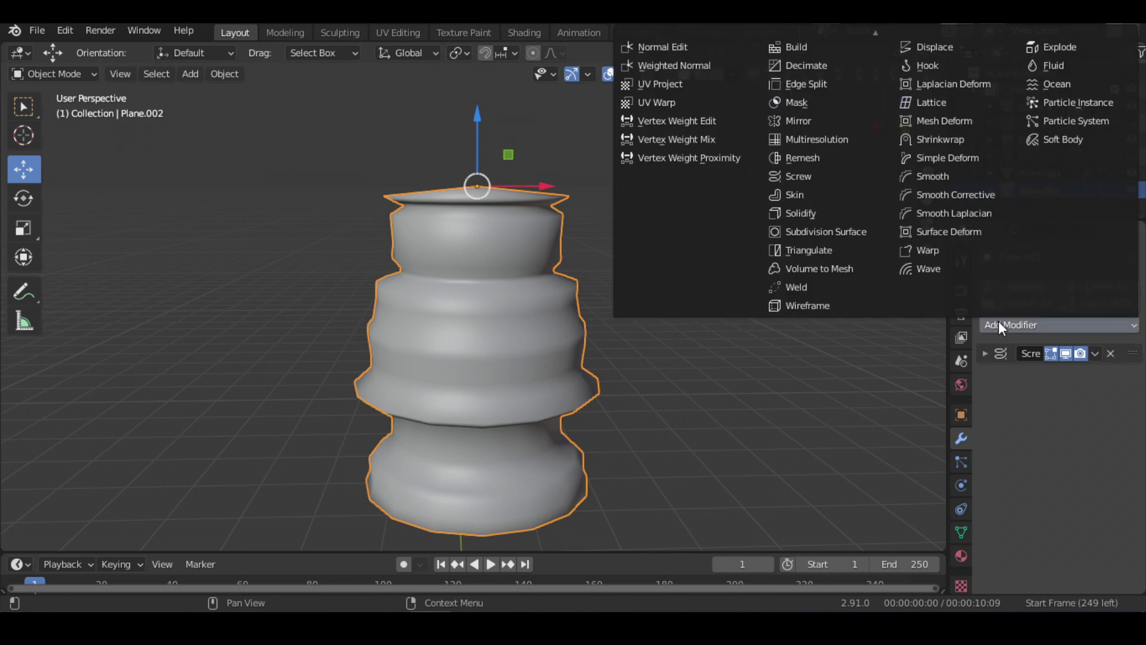
click(822, 231)
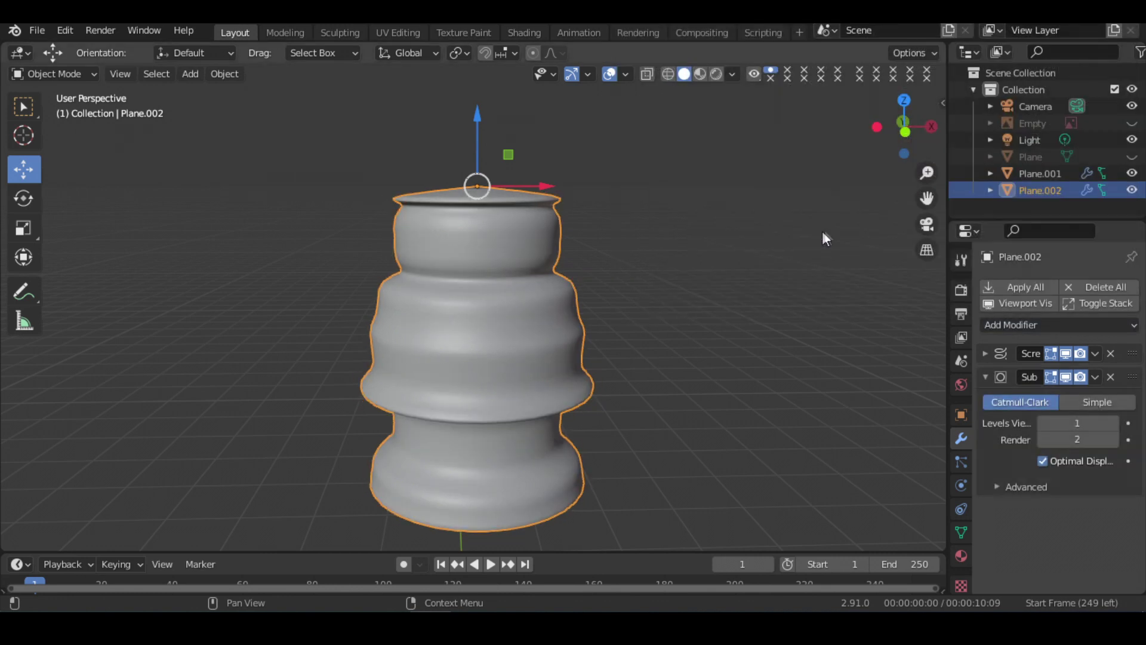
mouse_move(742, 415)
middle_down()
mouse_move(729, 367)
mouse_move(733, 477)
mouse_move(728, 457)
middle_up()
scroll(654, 361, up, 3)
scroll(652, 314, up, 1)
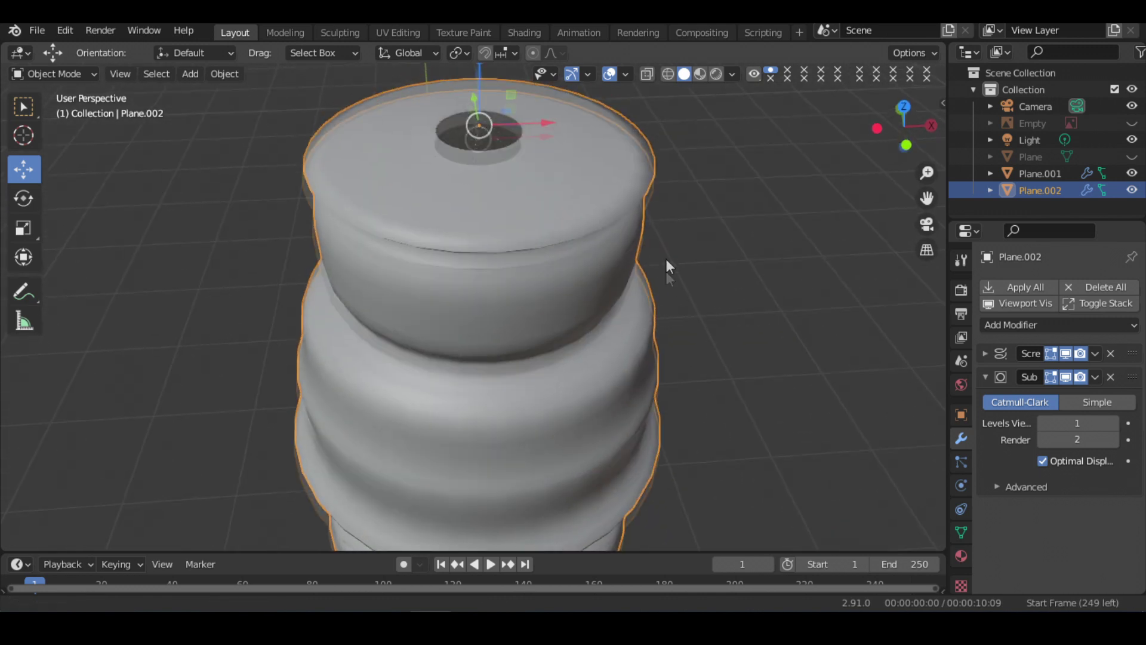
middle_drag(665, 259, 672, 359)
scroll(671, 359, up, 3)
scroll(663, 350, up, 3)
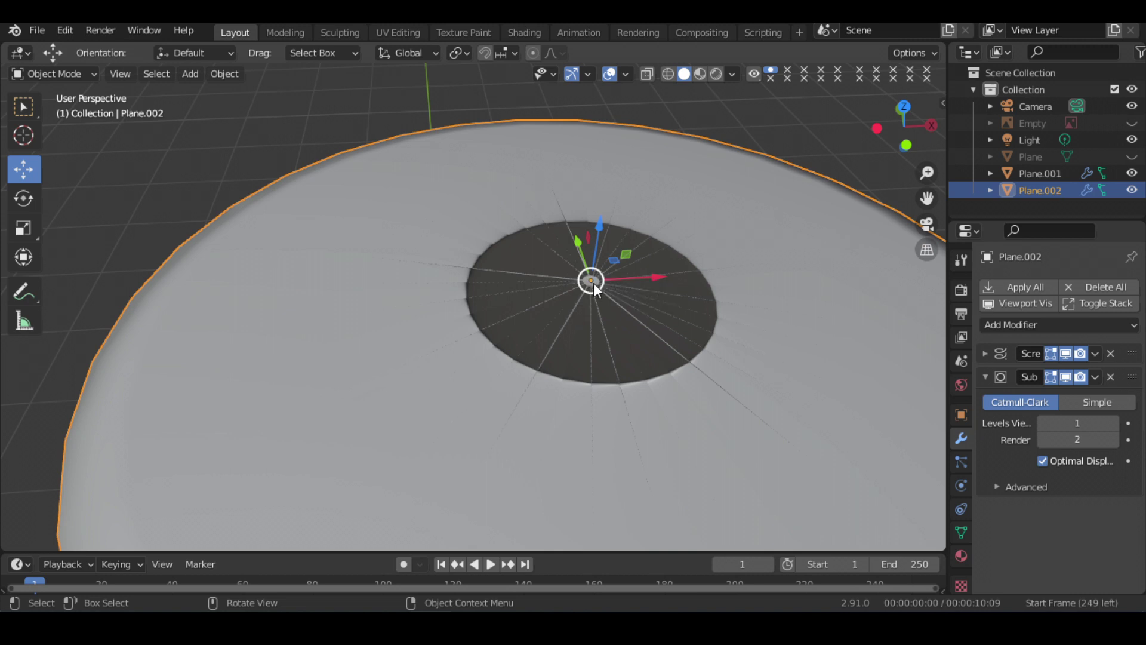
scroll(625, 314, down, 4)
mouse_move(622, 319)
middle_down()
mouse_move(598, 149)
mouse_move(610, 349)
middle_up()
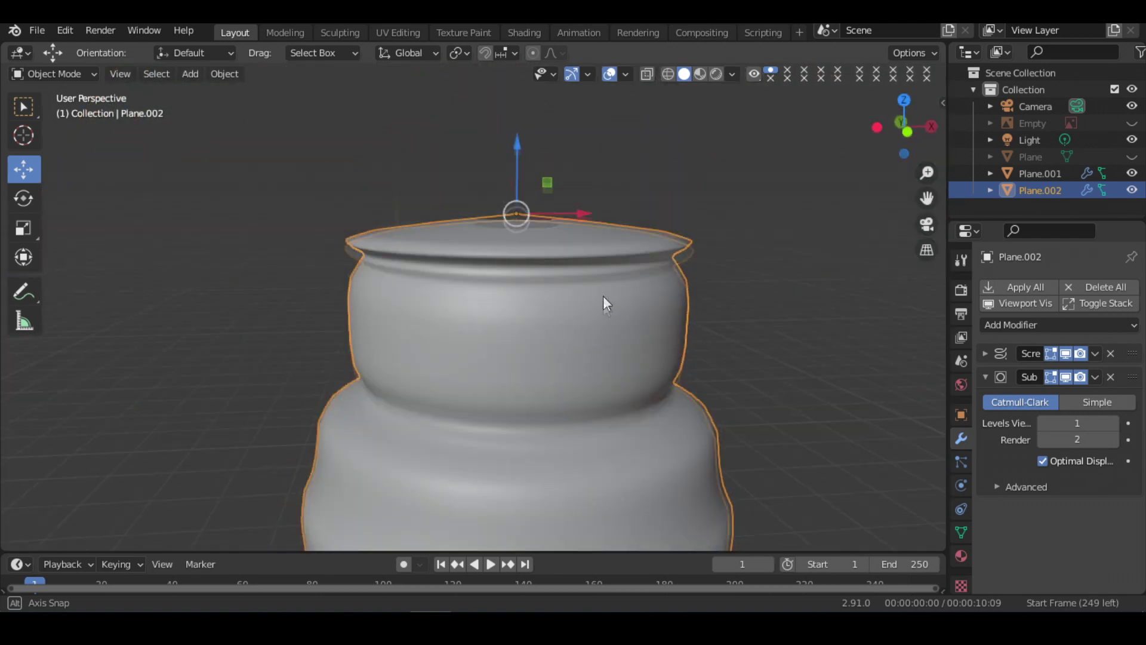
click(697, 270)
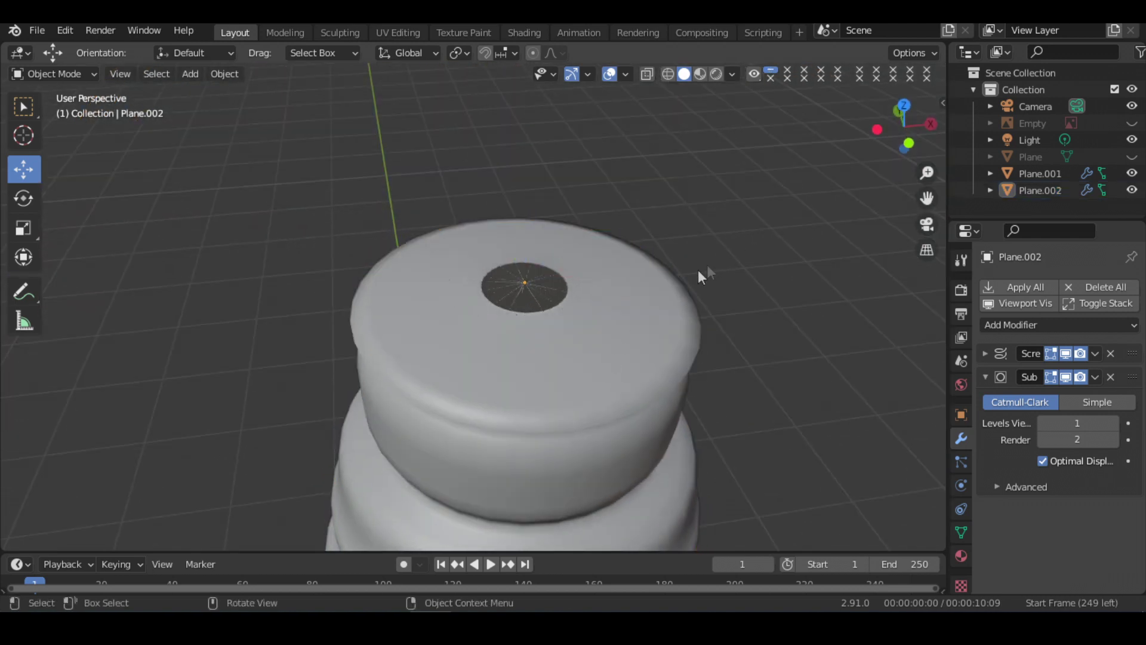
Select Plane.002, apply its Screw modifier in Object Mode, and collapse the Subdivision panel.
click(585, 308)
click(58, 68)
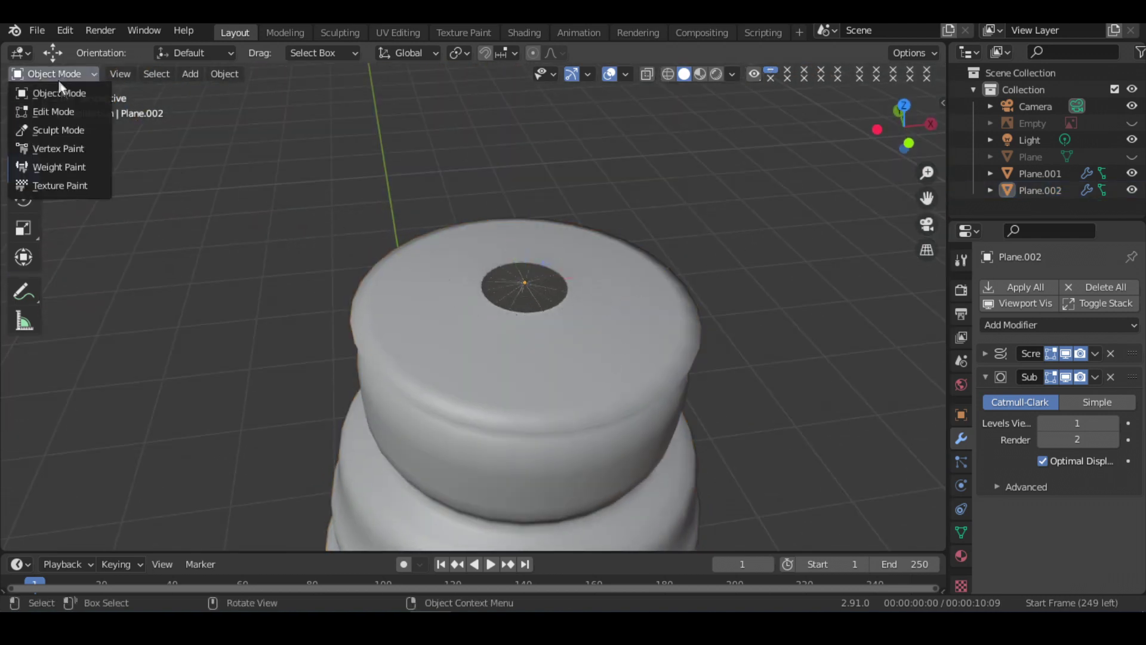
click(65, 105)
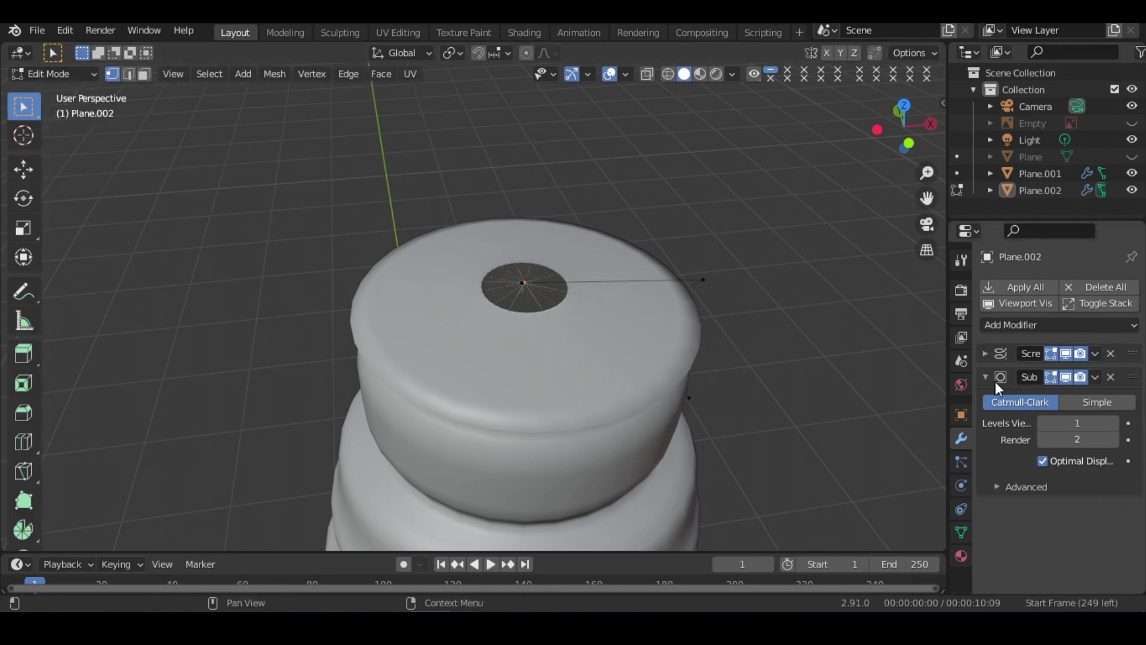
click(984, 353)
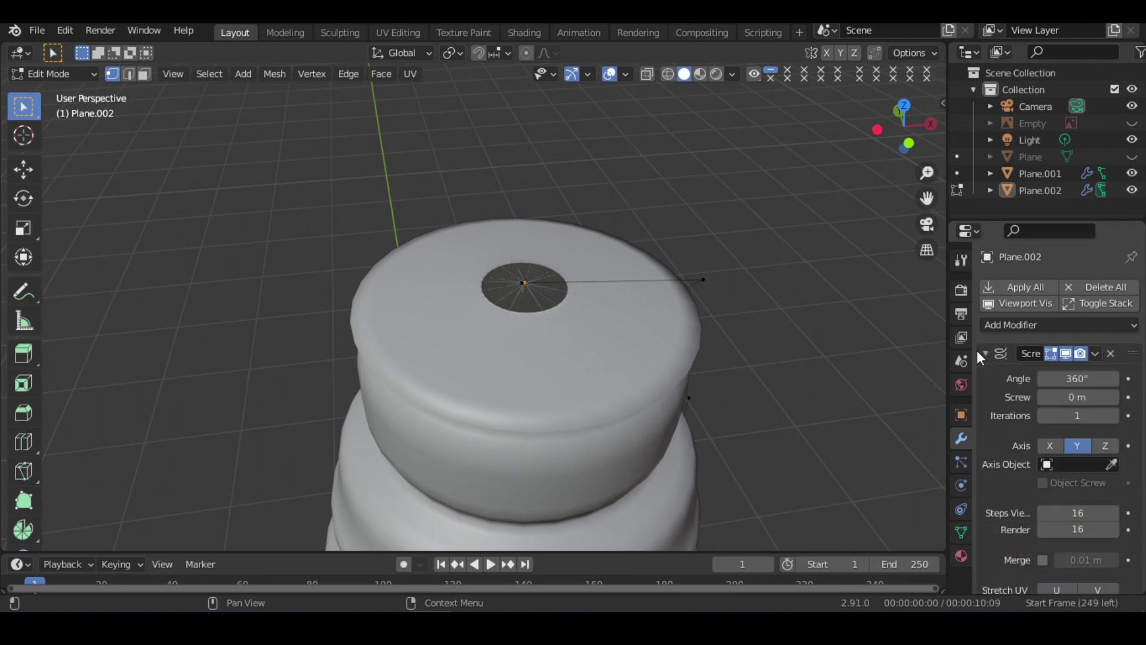
click(96, 74)
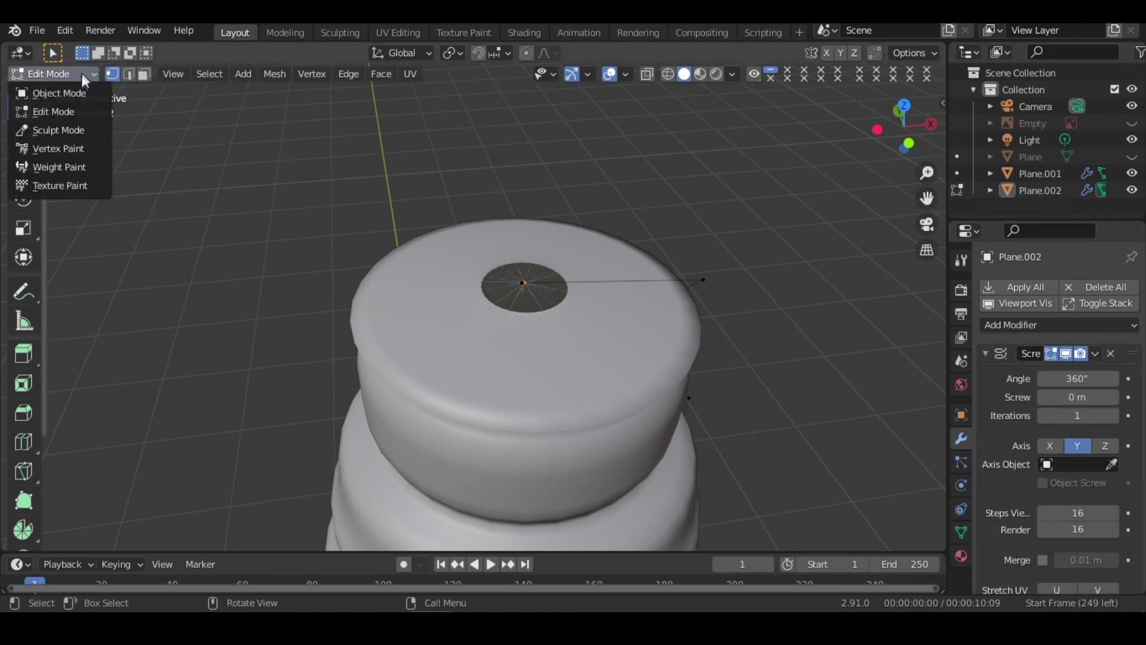
click(53, 95)
click(1096, 353)
click(609, 351)
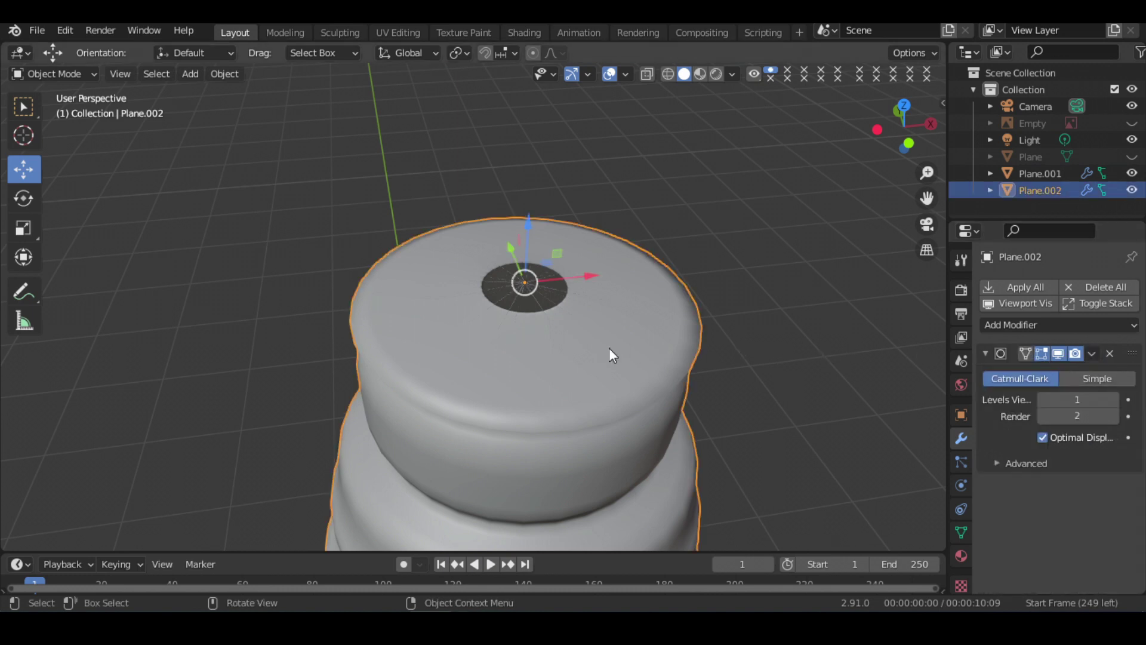
click(986, 352)
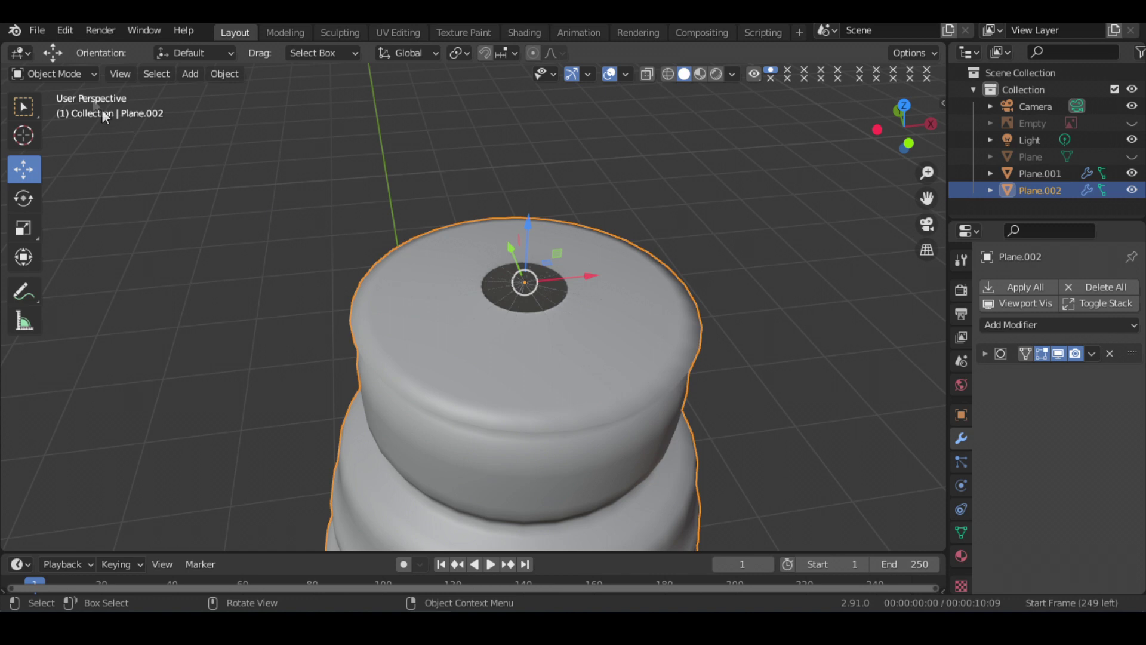
Enter Edit Mode on Plane.002 and merge the selected top vertices at their centre.
click(82, 72)
click(78, 107)
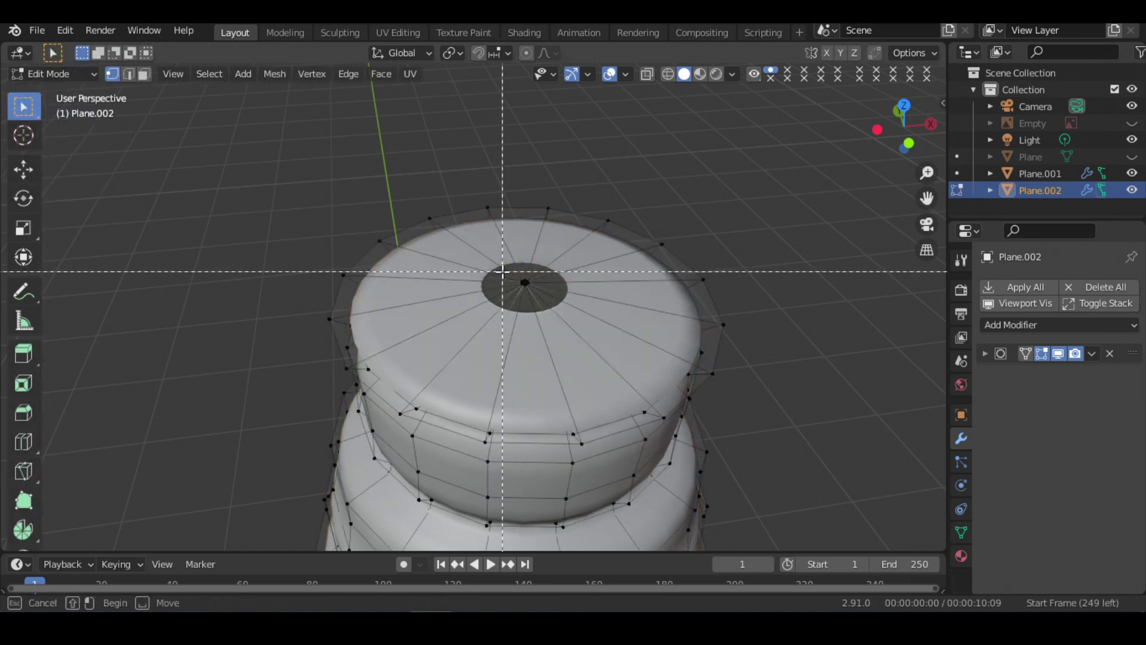
click(525, 284)
mouse_move(751, 416)
middle_down()
mouse_move(740, 381)
mouse_move(729, 422)
middle_up()
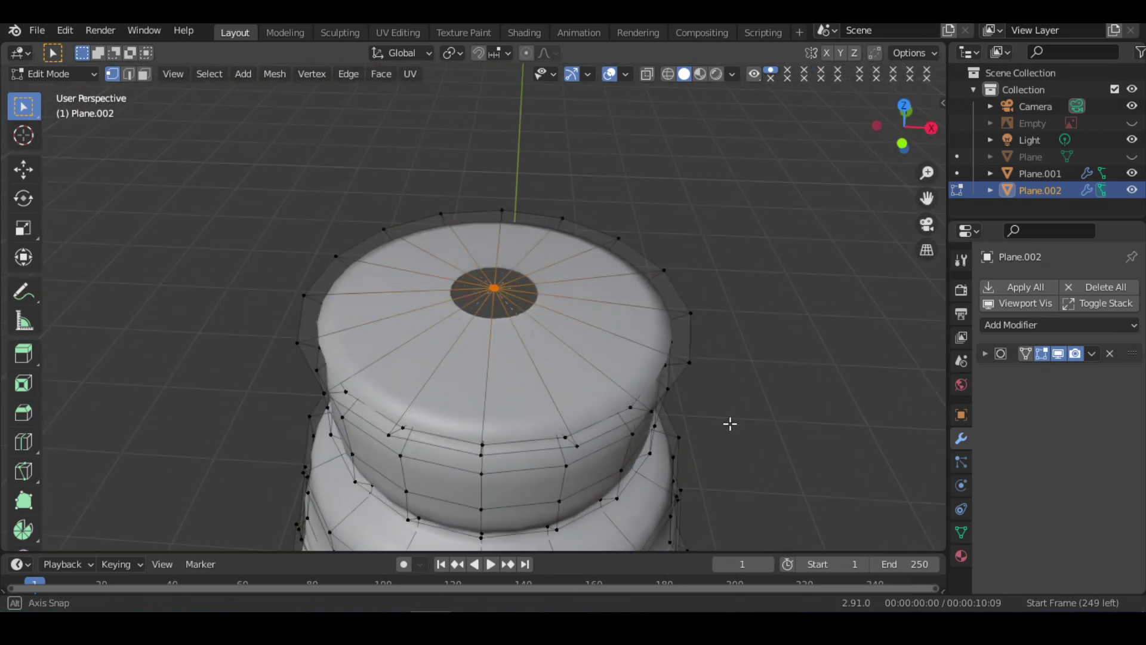
key(m)
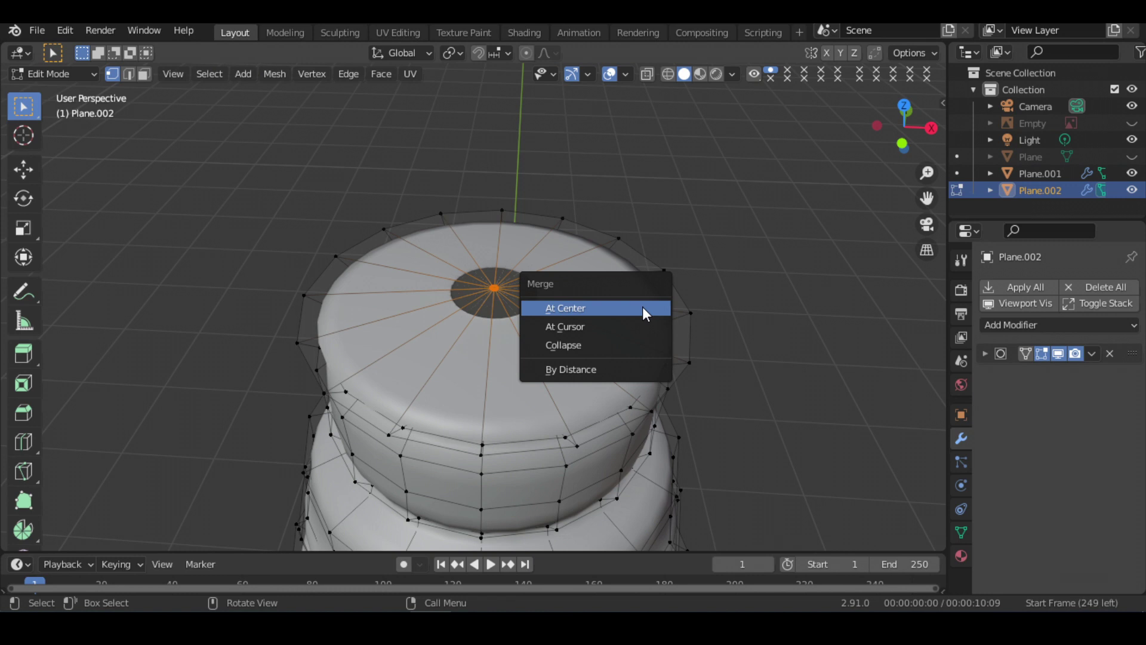
click(642, 307)
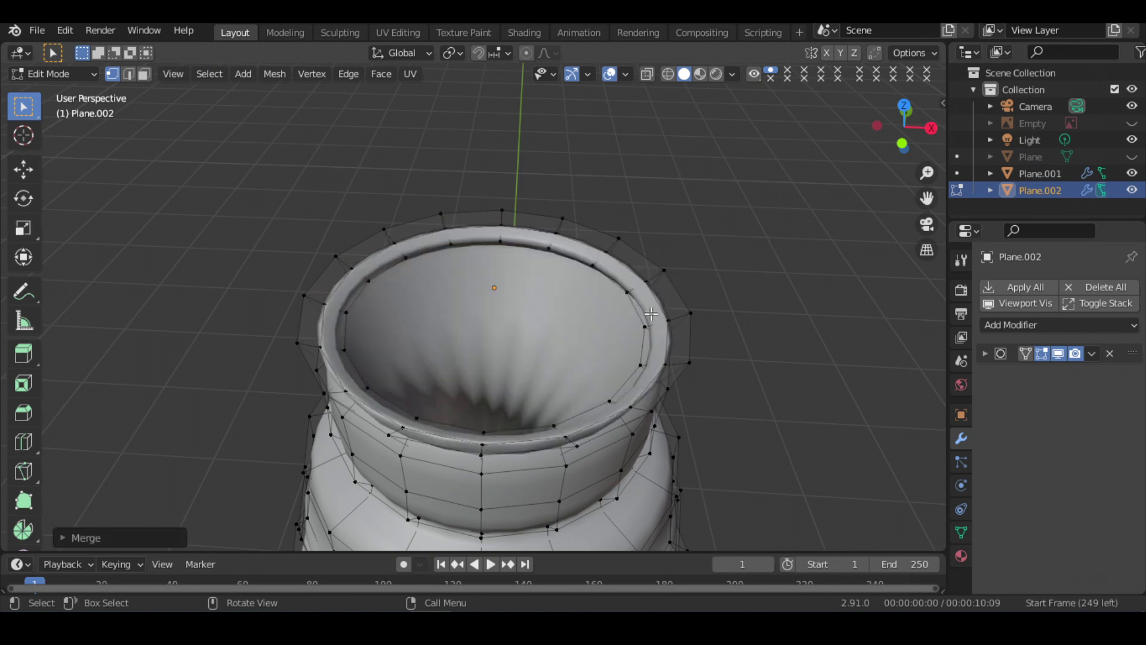
Undo the merge to keep the filled top cap, then inspect it from below.
key(ctrl+z)
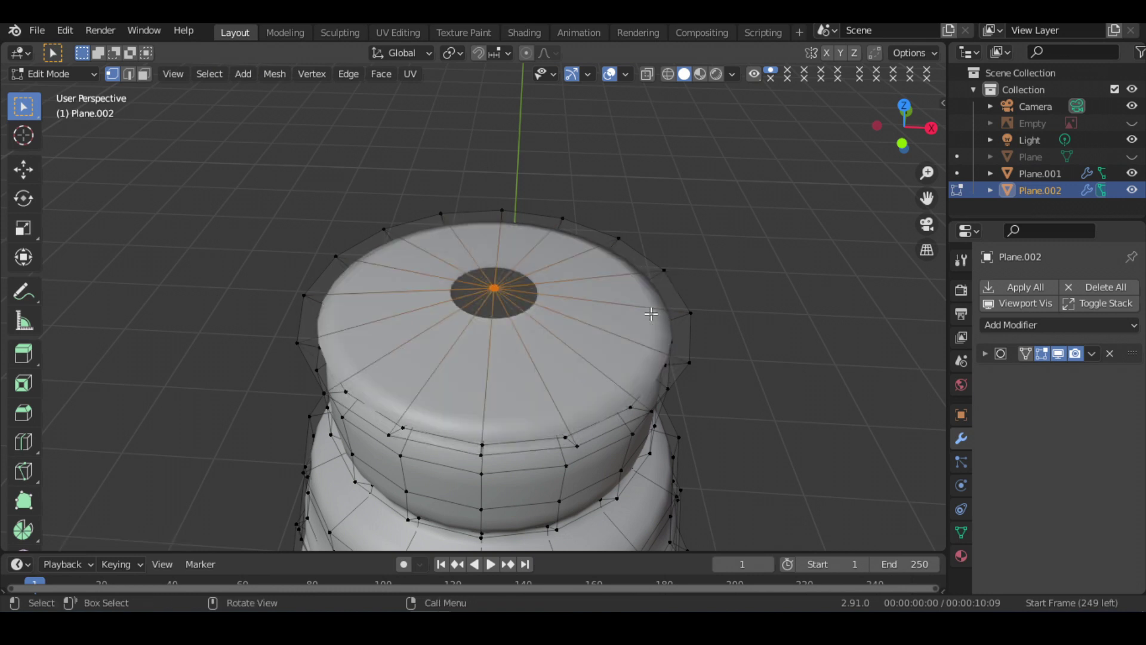
scroll(650, 313, down, 2)
scroll(657, 313, down, 4)
scroll(660, 312, down, 2)
scroll(661, 313, up, 4)
mouse_move(661, 313)
middle_down()
mouse_move(622, 186)
mouse_move(657, 204)
mouse_move(553, 205)
mouse_move(539, 256)
mouse_move(586, 522)
mouse_move(598, 501)
middle_up()
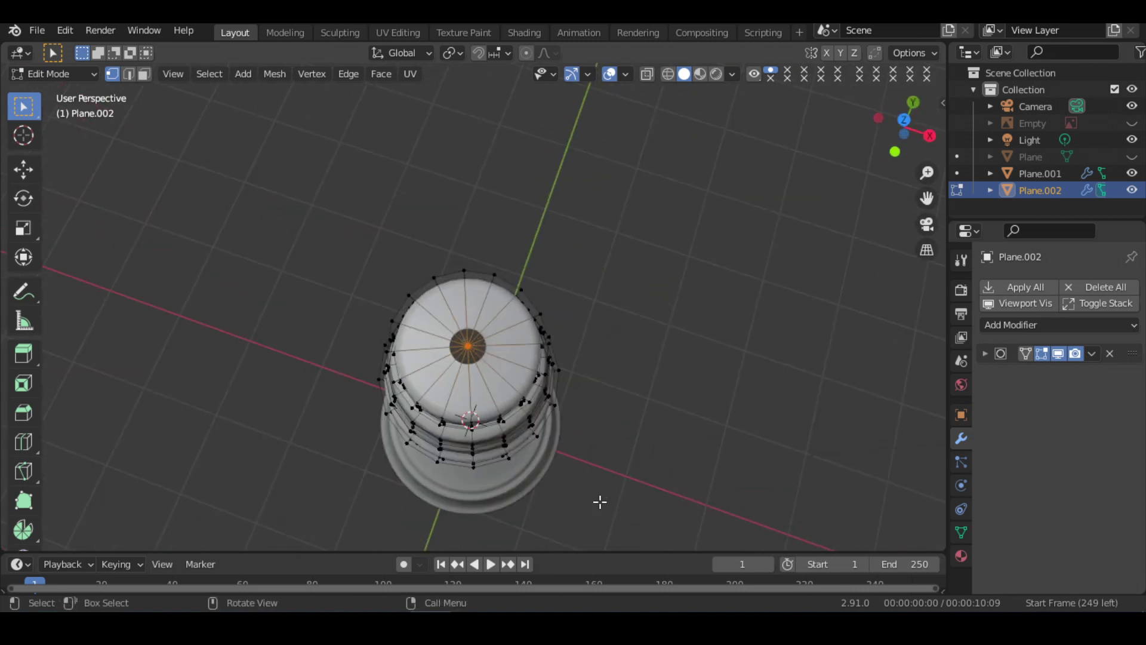
Deselect all, view from the top, and add a NURBS Path at the world origin.
key(alt+a)
key(KP_7)
scroll(623, 461, up, 4)
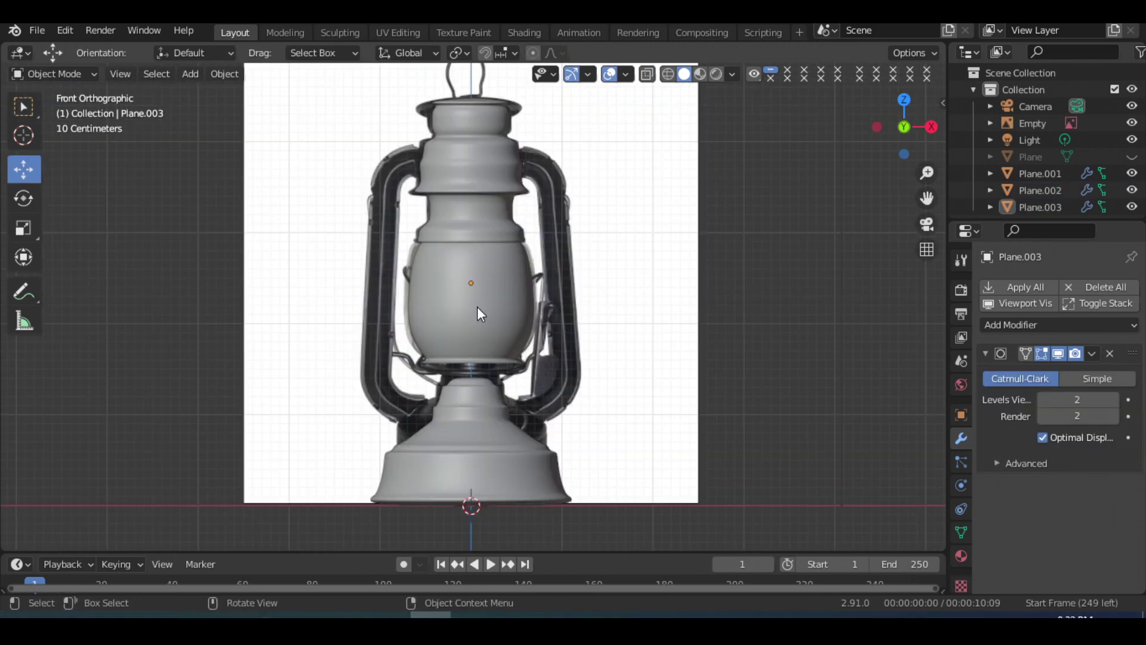
key(shift+a)
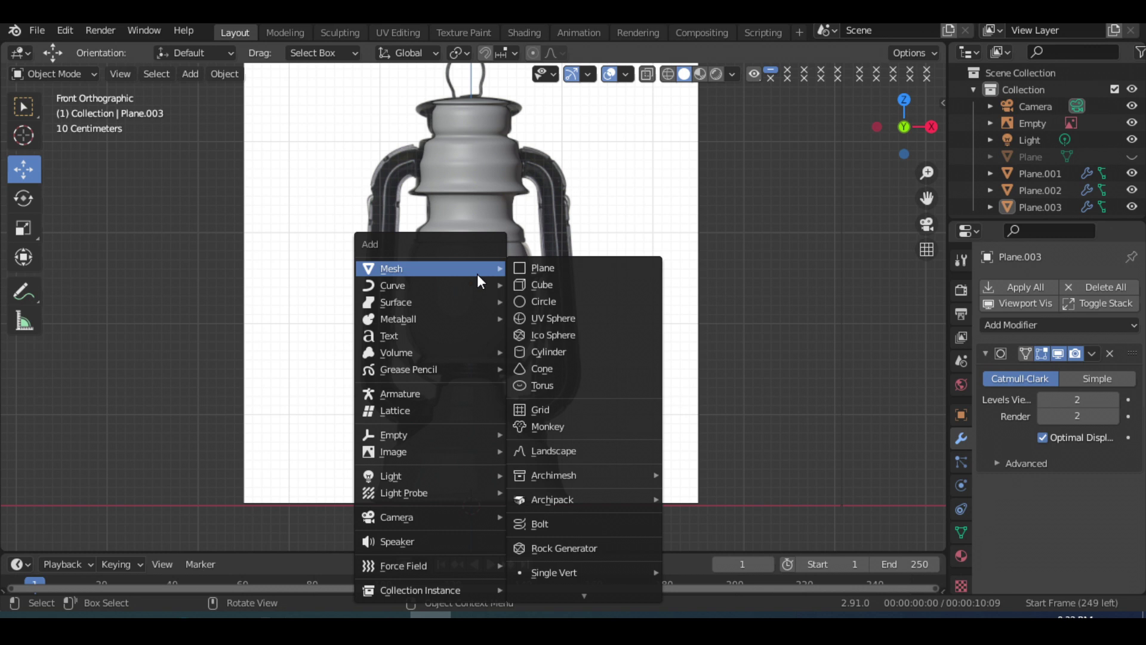
mouse_move(392, 284)
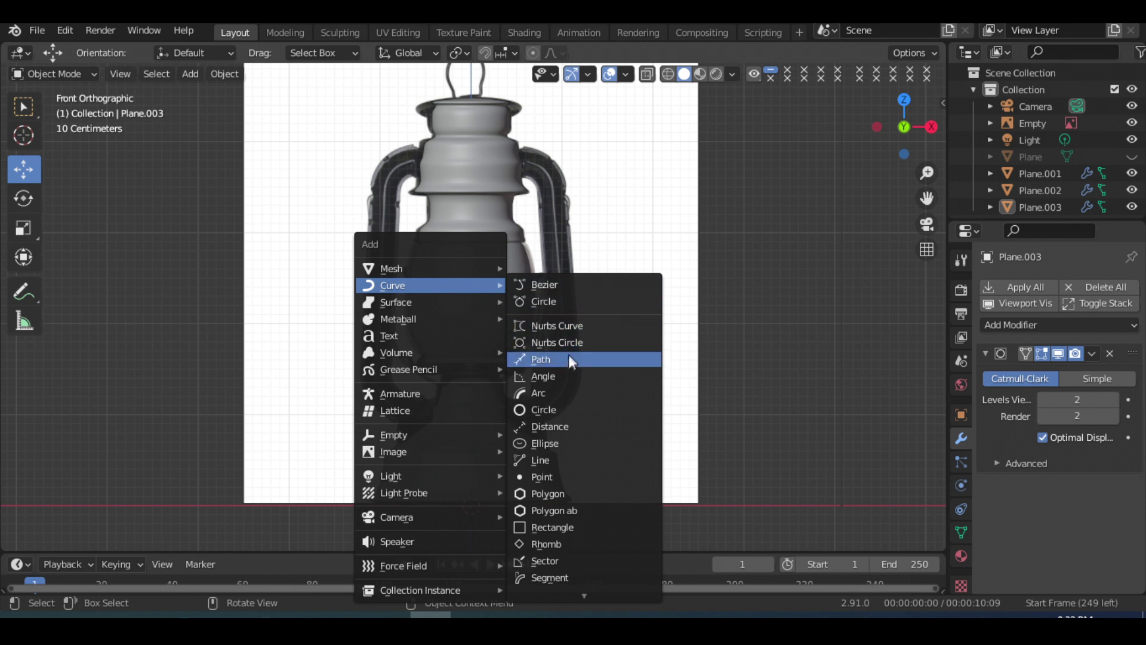
click(570, 360)
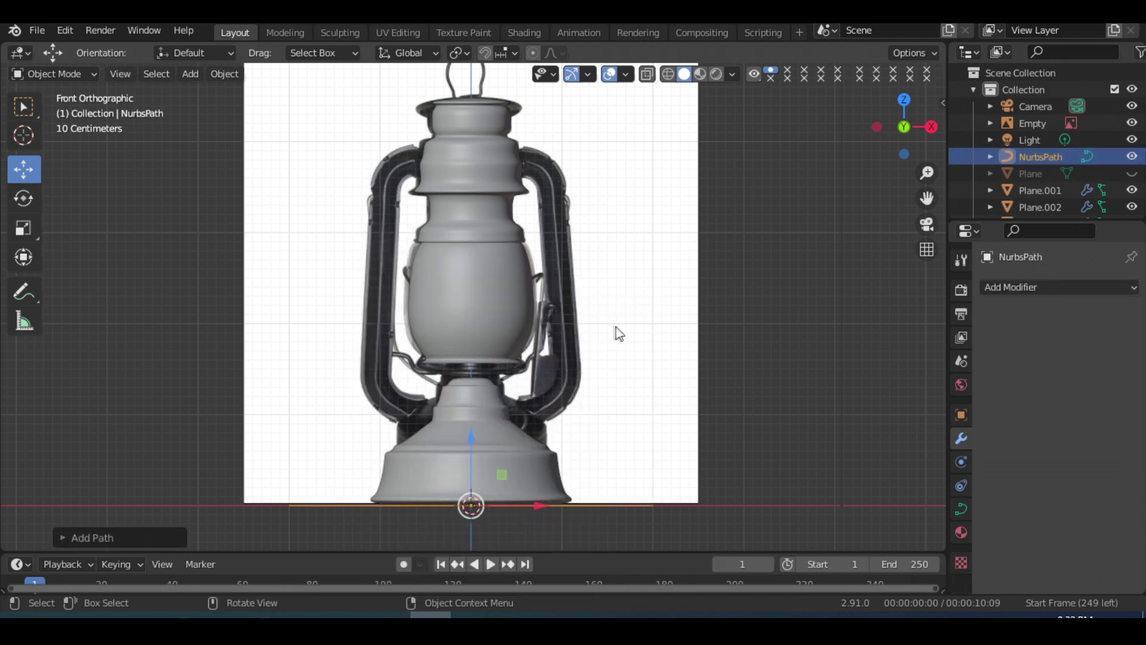
scroll(614, 333, down, 2)
mouse_move(574, 298)
middle_down()
mouse_move(553, 349)
mouse_move(568, 347)
middle_up()
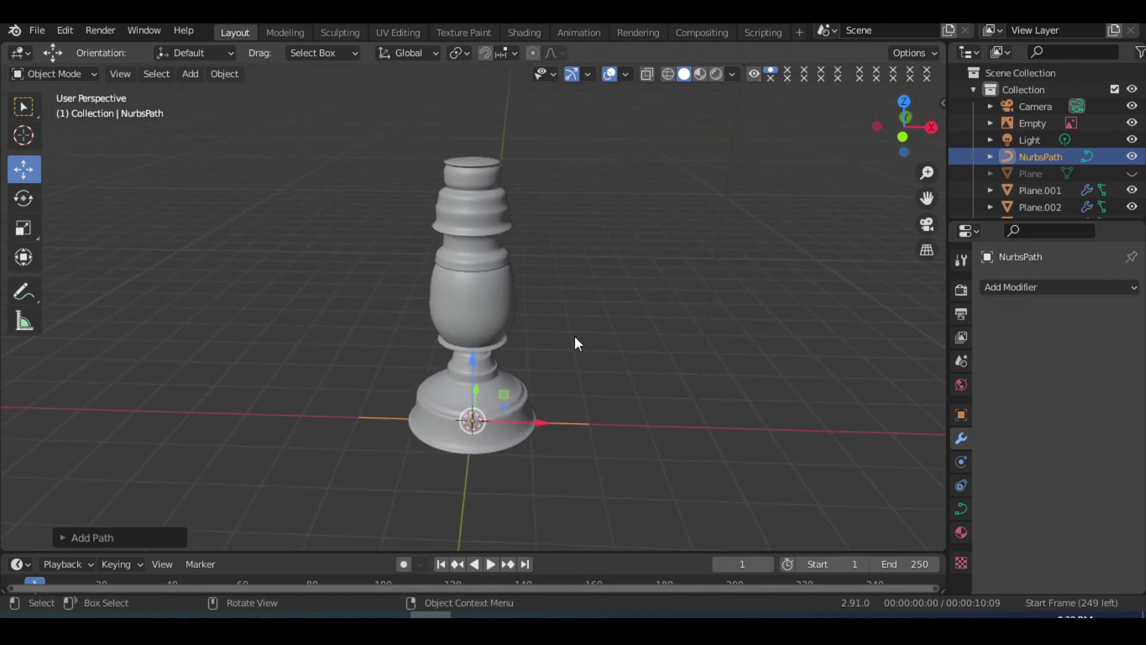
Rotate the NurbsPath 90° about X and 90° about Y in front view.
key(r)
key(x)
key(9)
key(0)
key(Return)
key(KP_1)
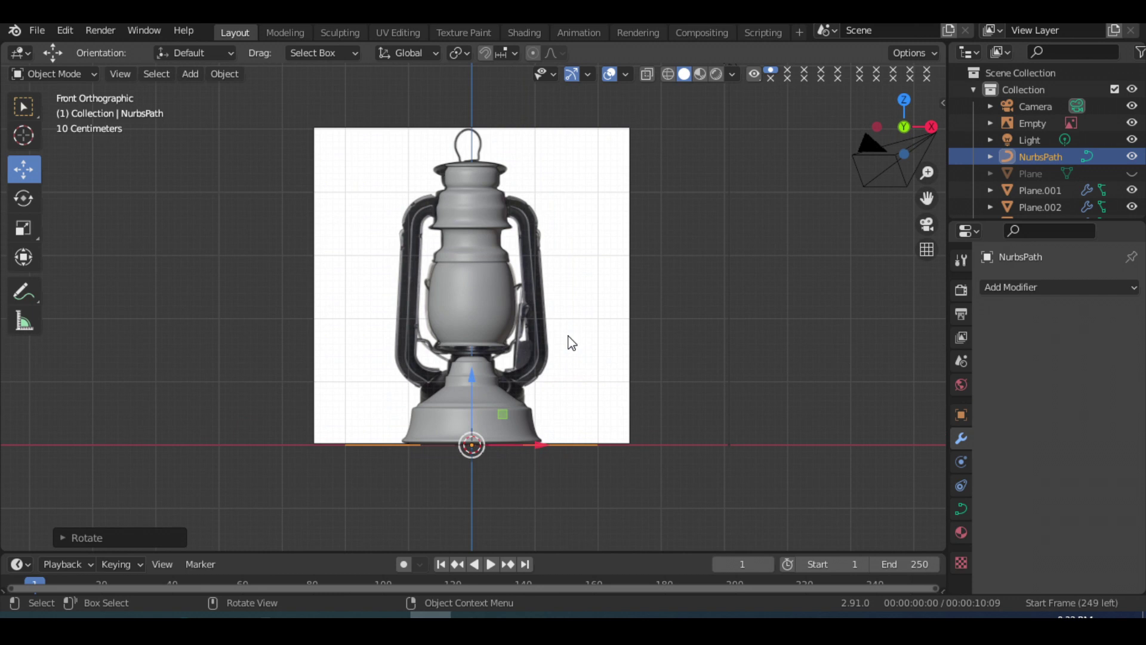
scroll(572, 343, up, 1)
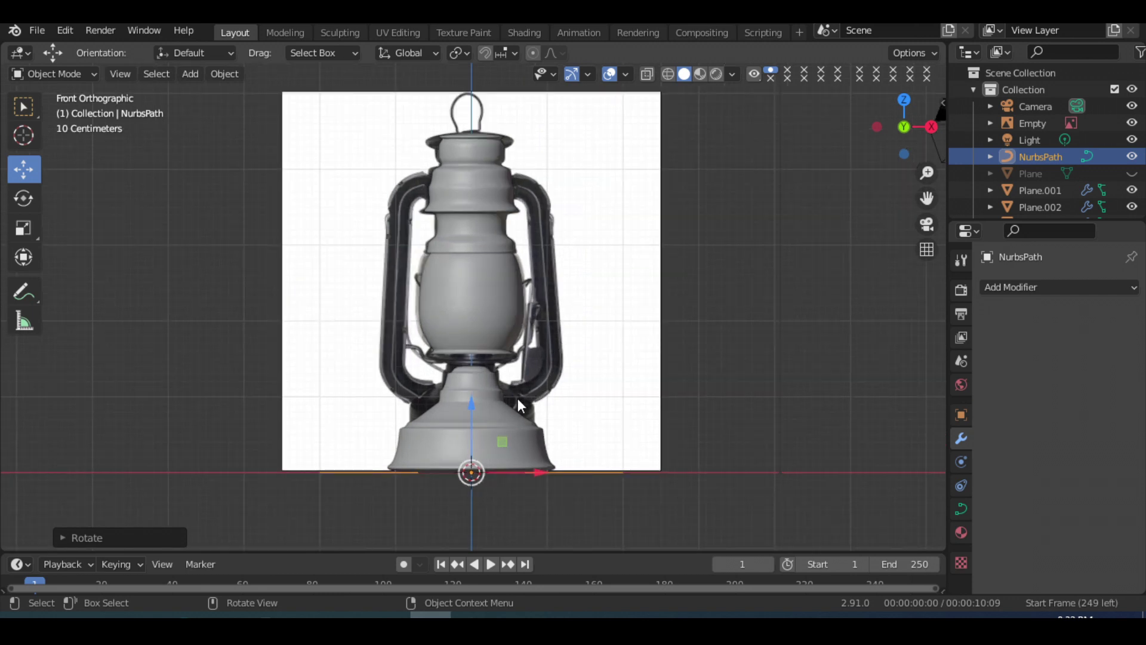
click(23, 199)
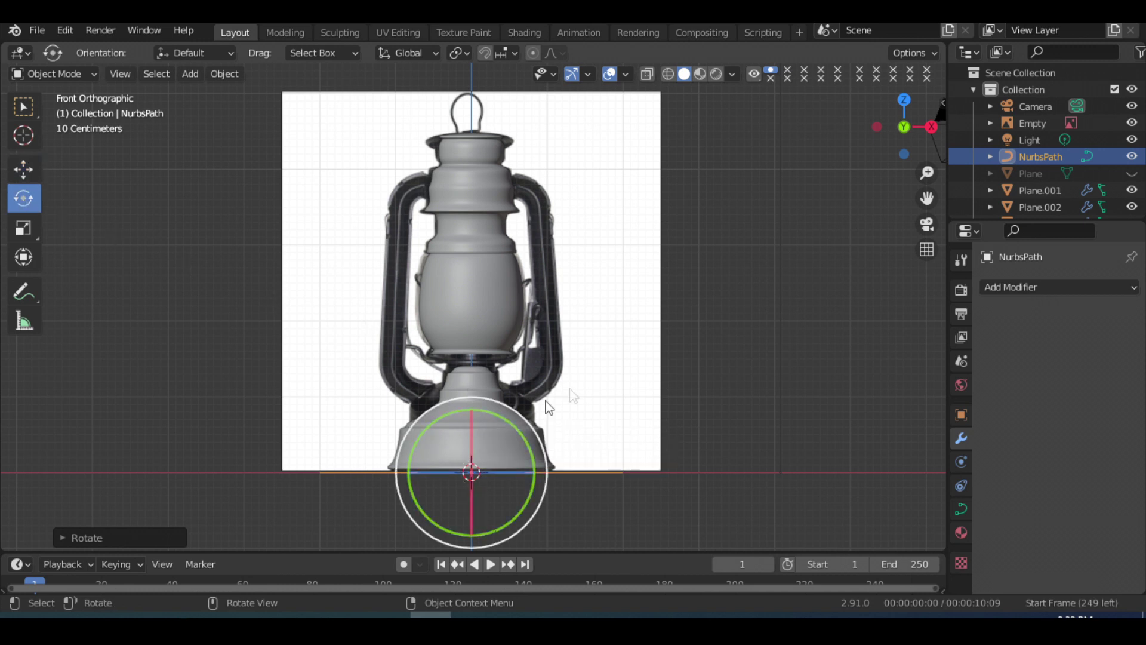
text(ry90)
key(Return)
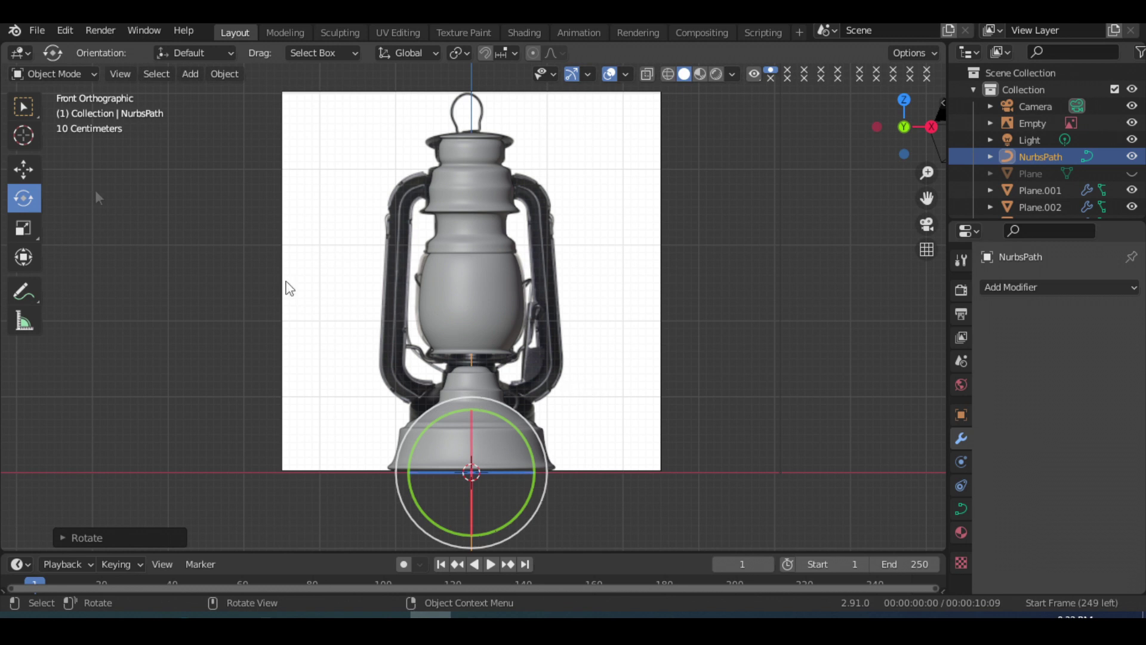
Move the path right, up and back left onto the lantern's right handle.
click(27, 173)
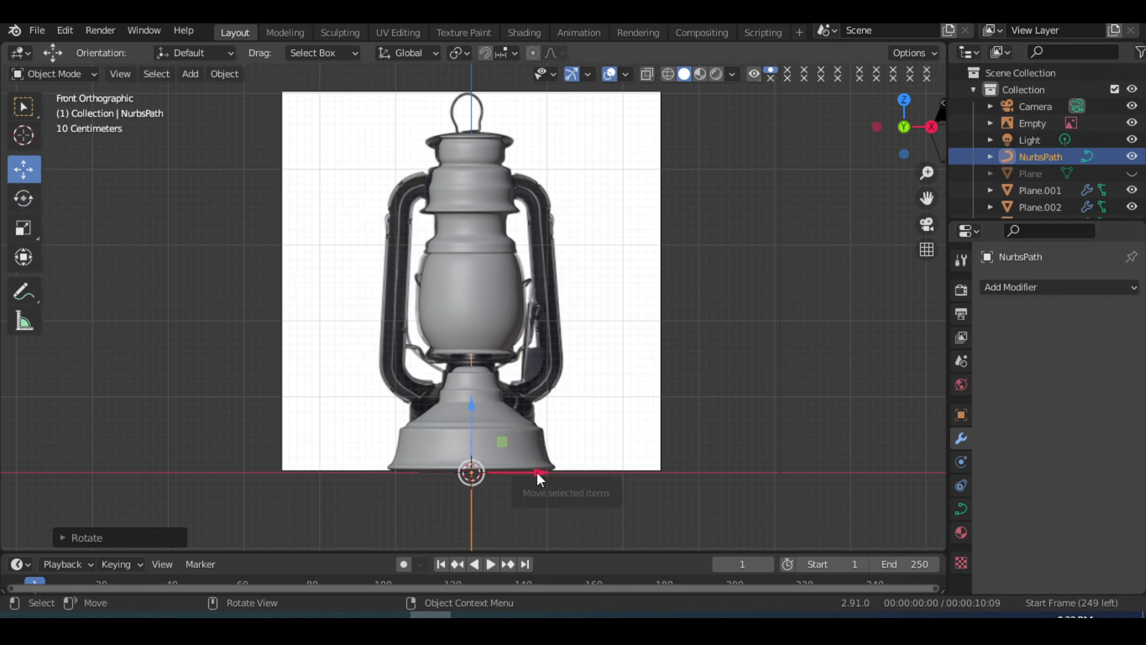
drag(536, 471, 645, 470)
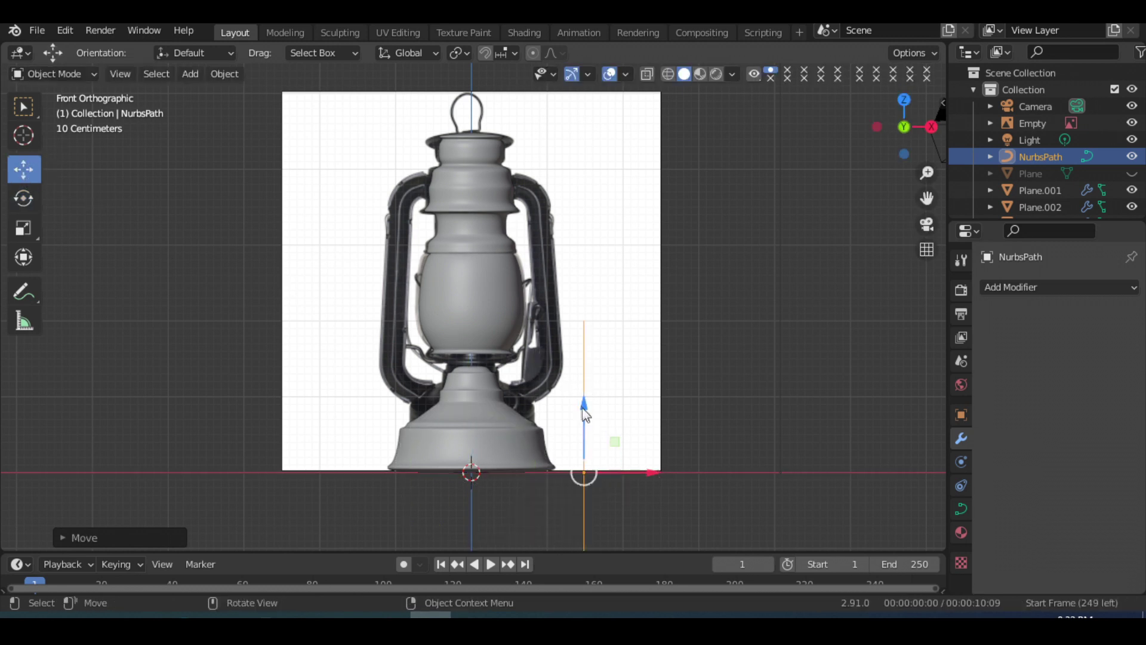
drag(584, 404, 560, 230)
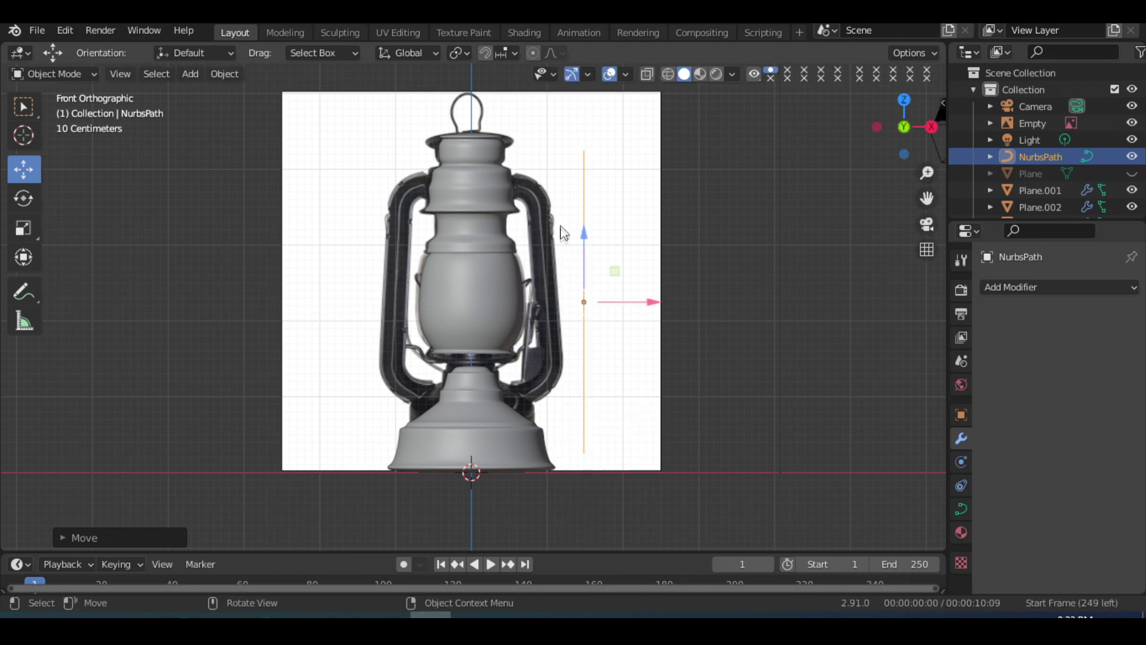
drag(656, 303, 619, 305)
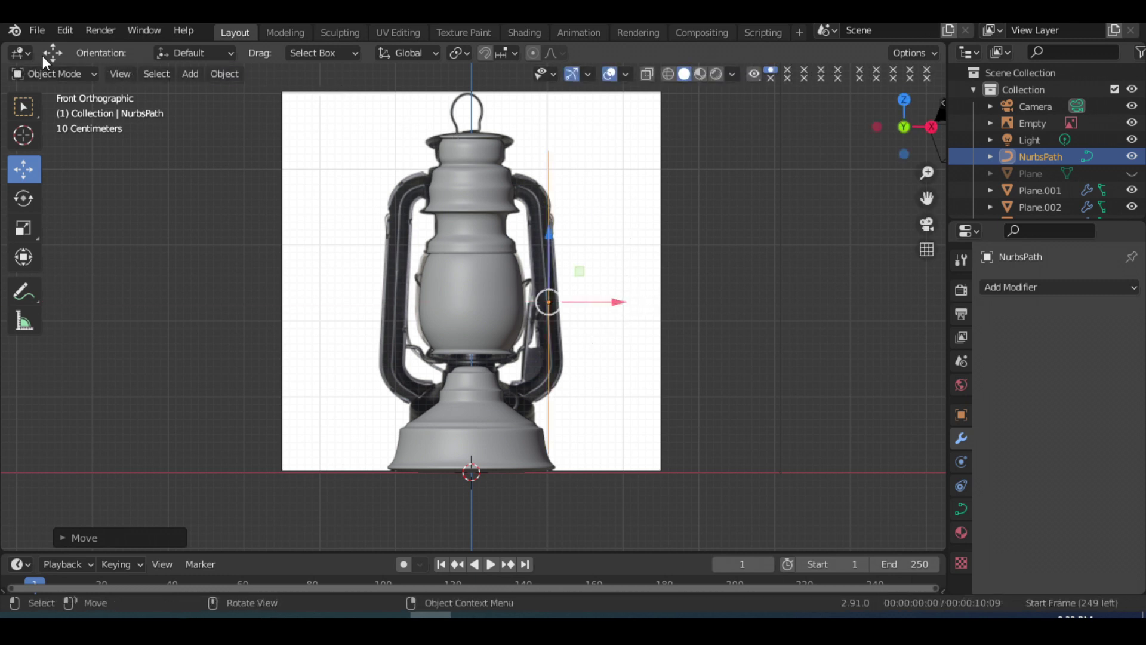
Put the NurbsPath in Edit Mode and frame the upper part of the lantern.
click(56, 73)
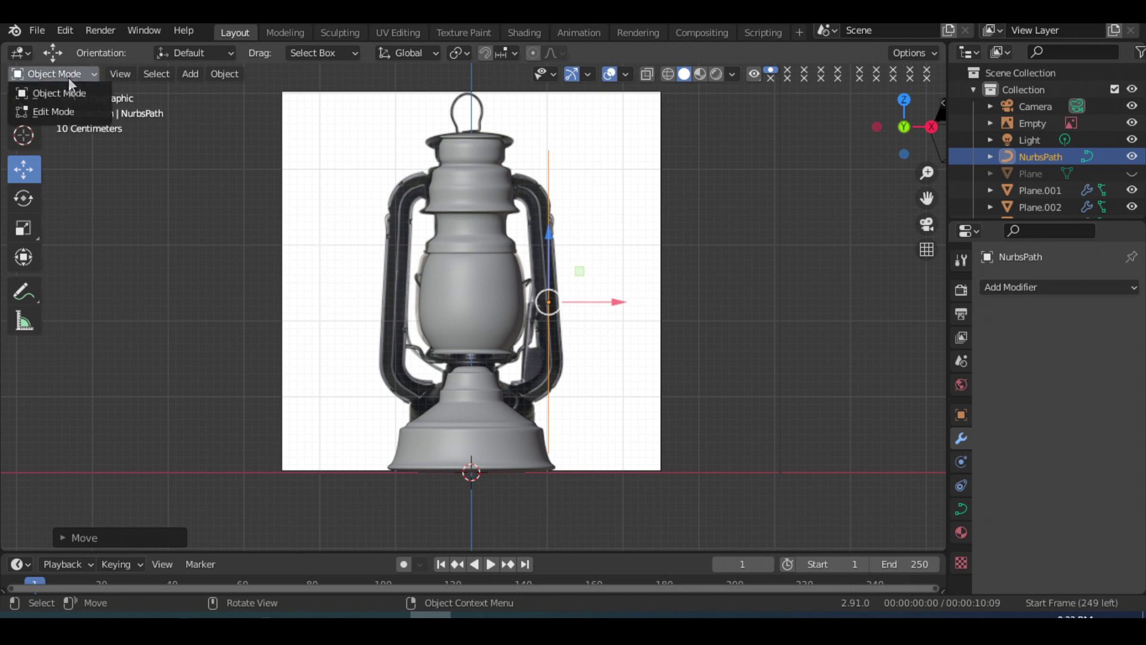
click(69, 110)
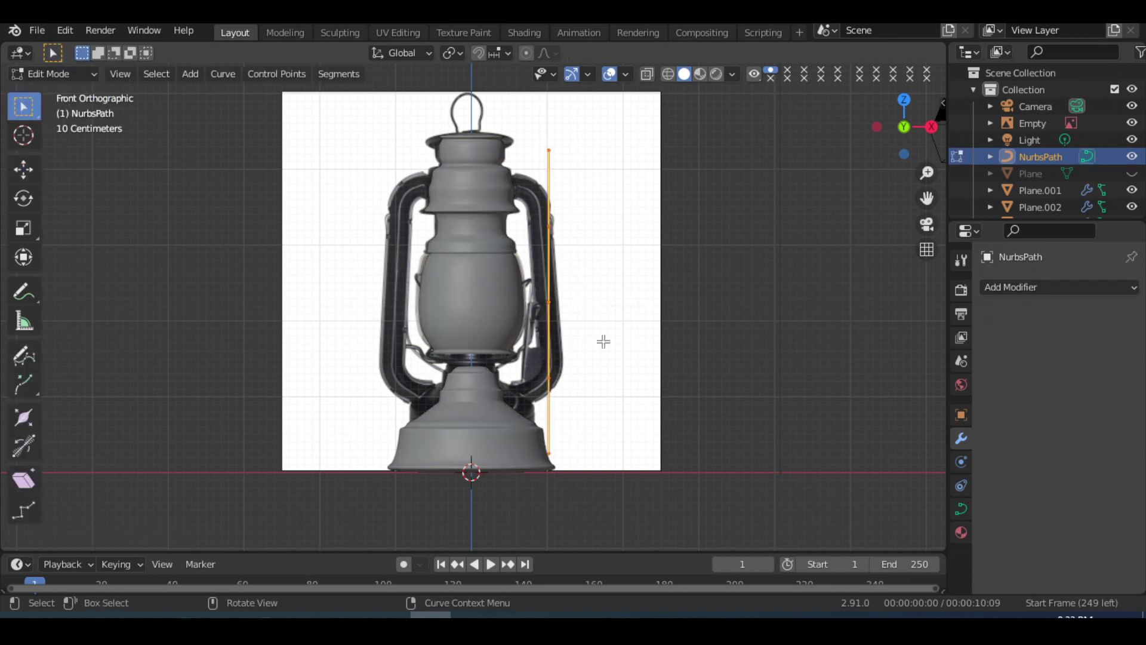
scroll(604, 333, up, 3)
scroll(660, 184, down, 1)
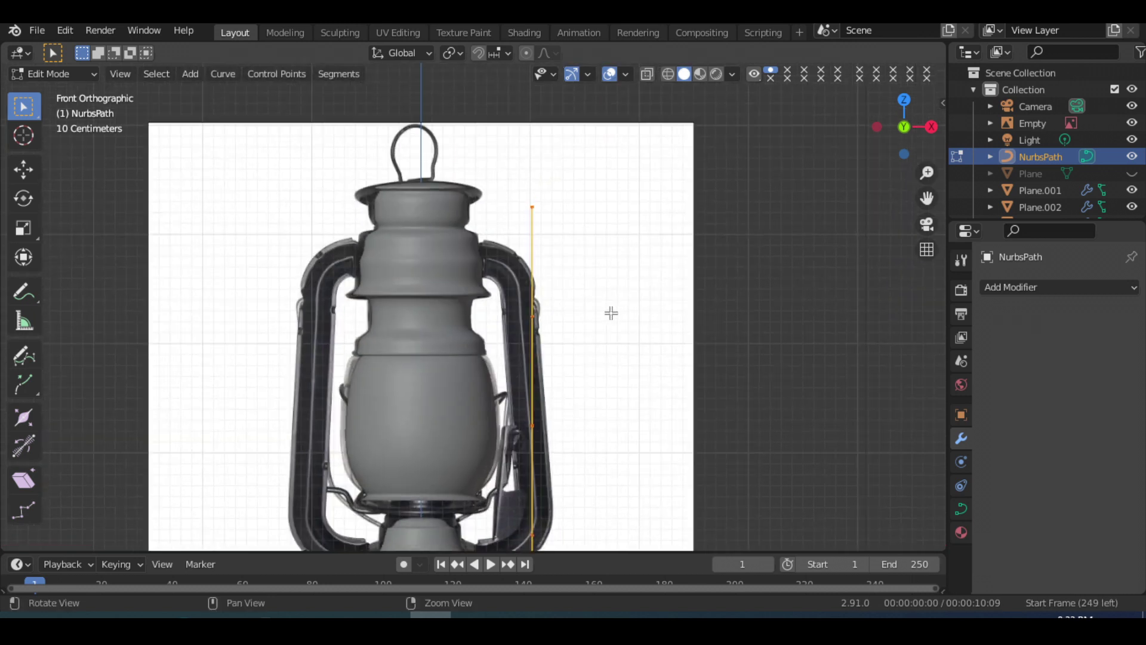
scroll(611, 312, up, 1)
shift+middle_drag(642, 299, 647, 242)
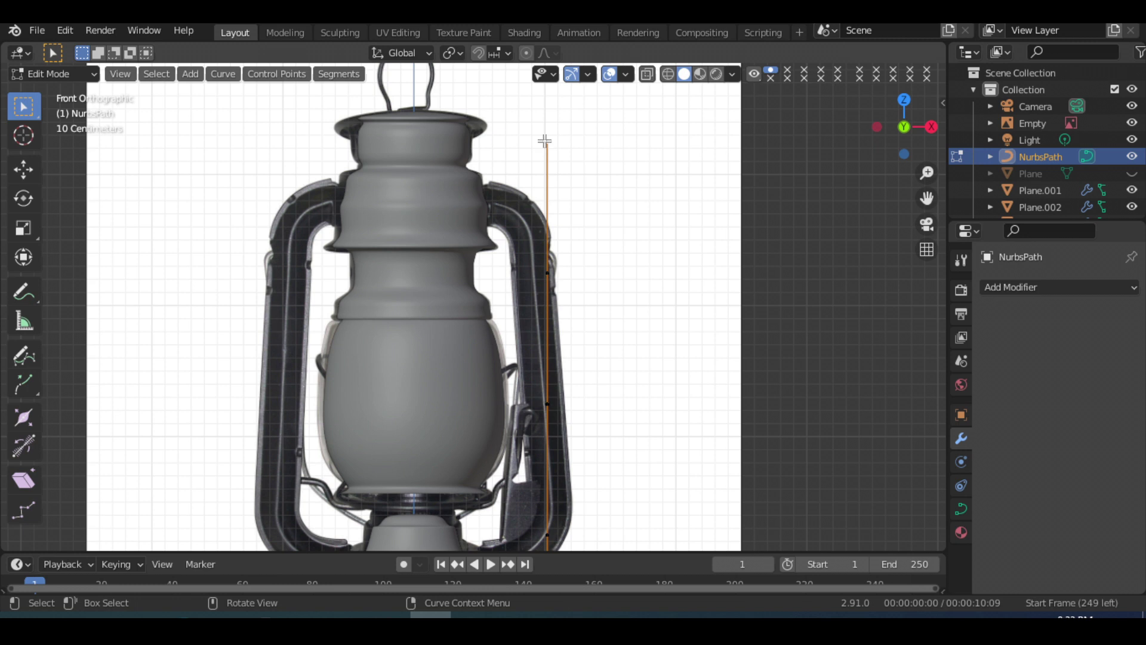
Move the path's top control point above the handle top, then size the BezierCircle.
key(g)
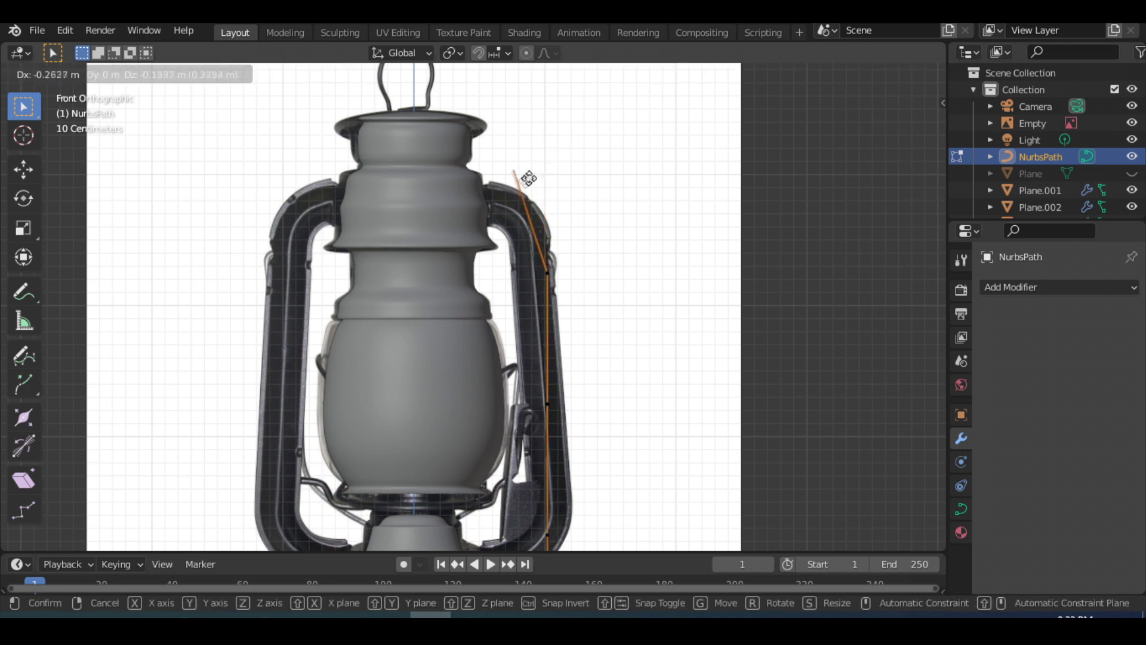
click(500, 206)
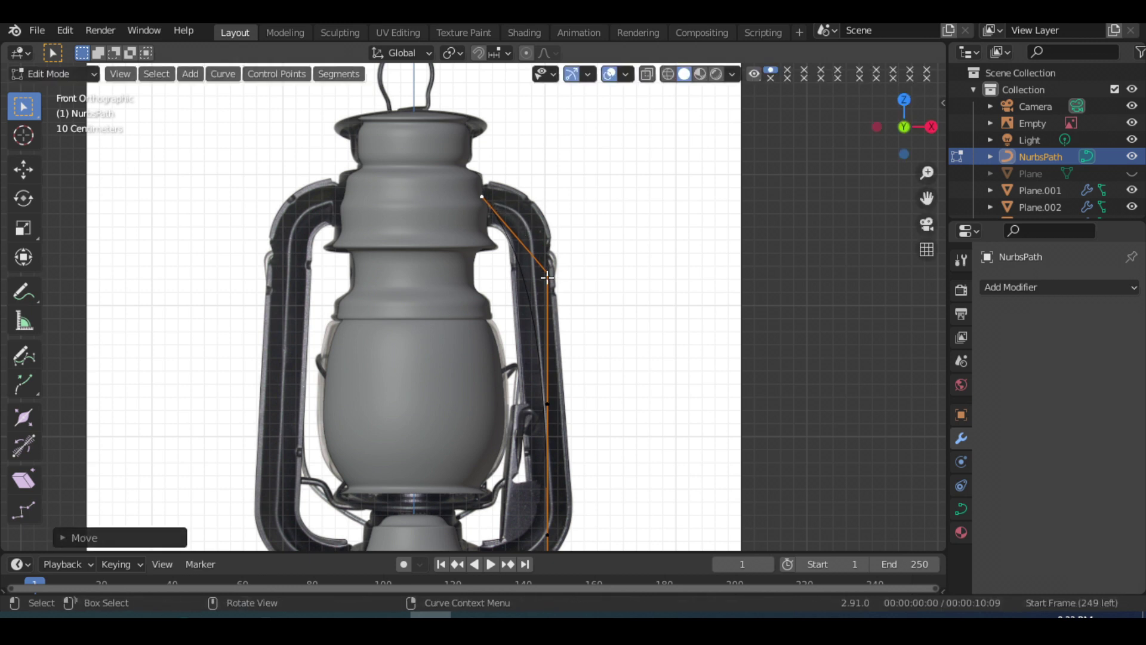
key(ctrl+z)
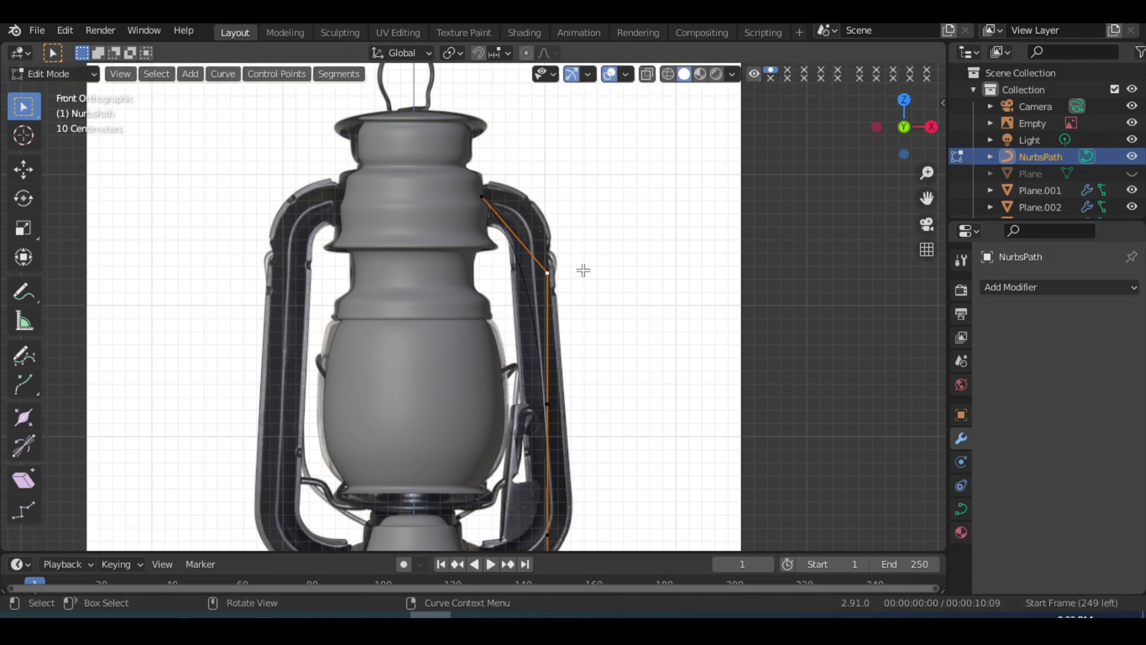
key(g)
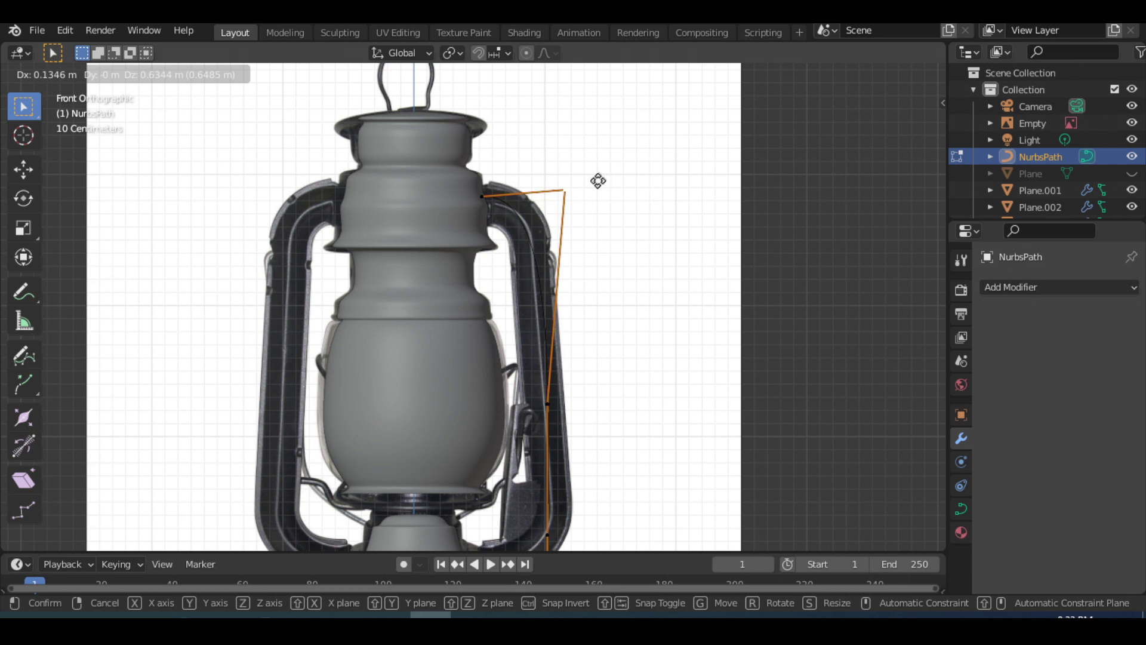
click(604, 177)
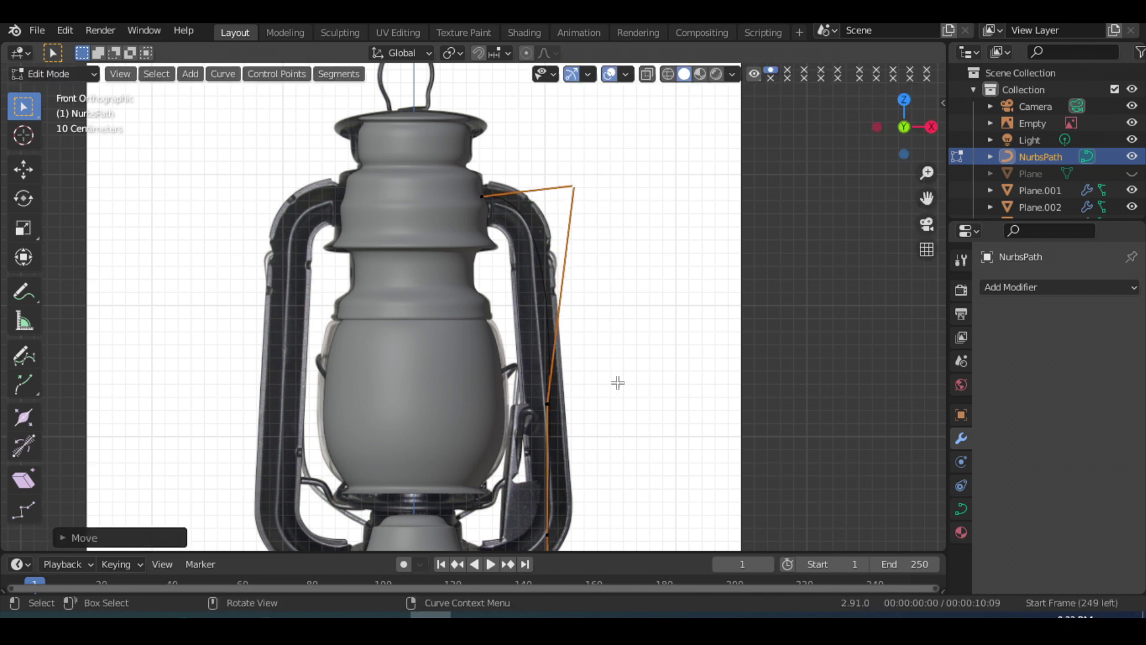
shift+middle_drag(614, 392, 604, 238)
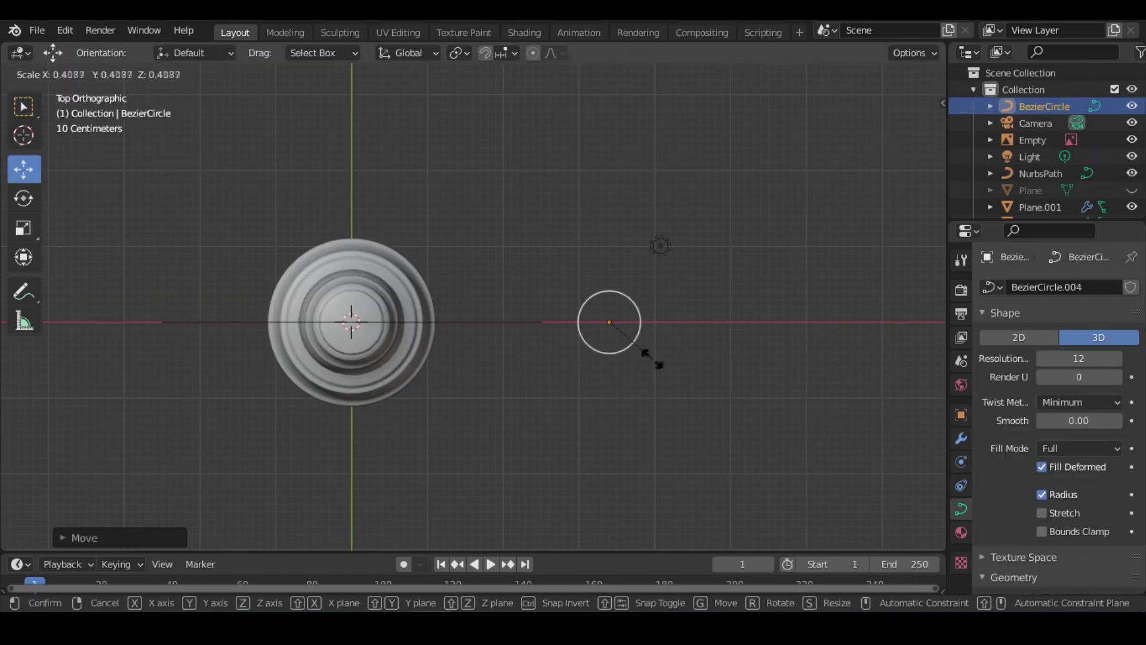
click(651, 357)
scroll(659, 389, up, 4)
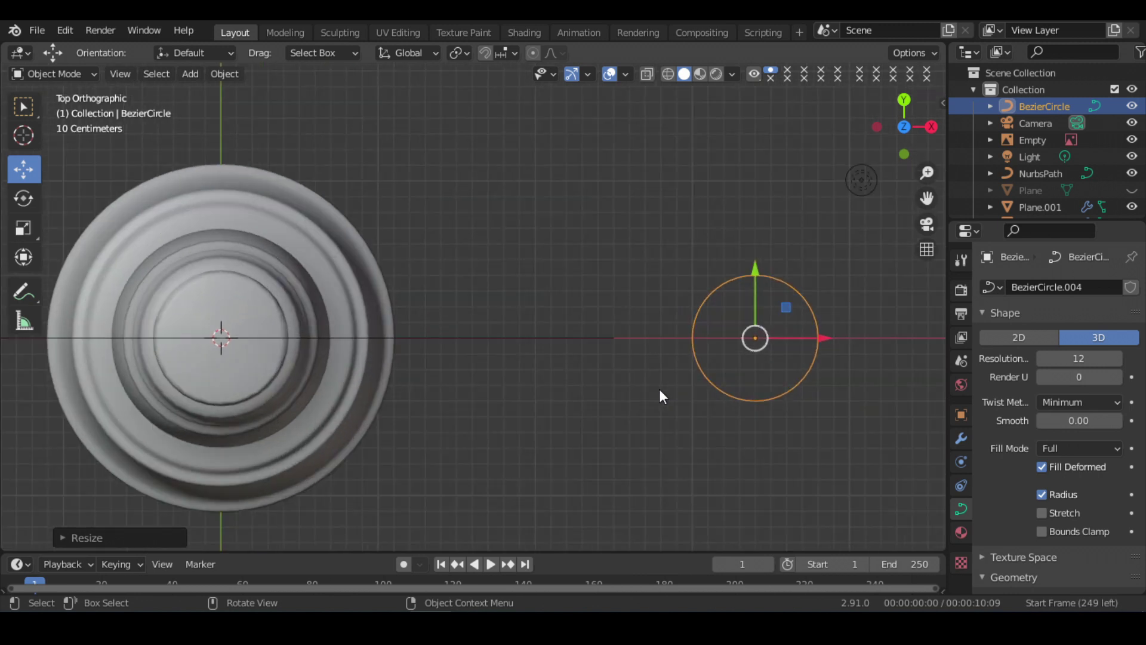
Put the BezierCircle in Edit Mode and trial-move the right point's lower handle, then undo it.
mouse_move(656, 390)
shift+middle_down()
mouse_move(432, 362)
mouse_move(407, 389)
shift+middle_up()
scroll(477, 355, up, 3)
click(66, 75)
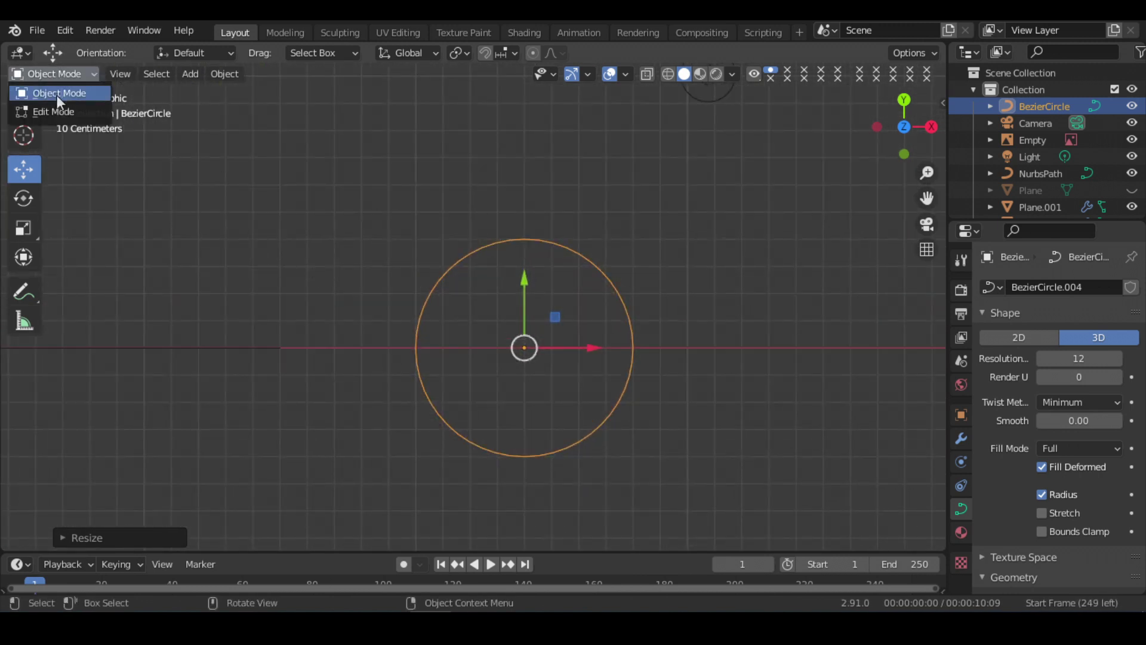
click(59, 110)
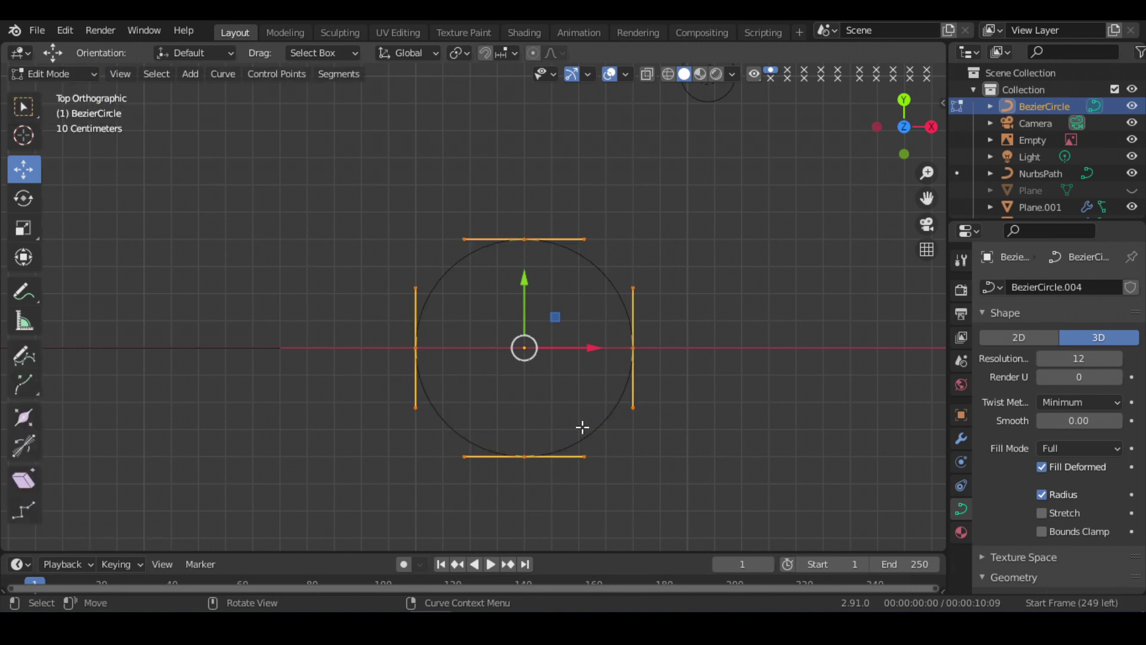
scroll(582, 427, up, 1)
click(663, 427)
drag(729, 429, 663, 430)
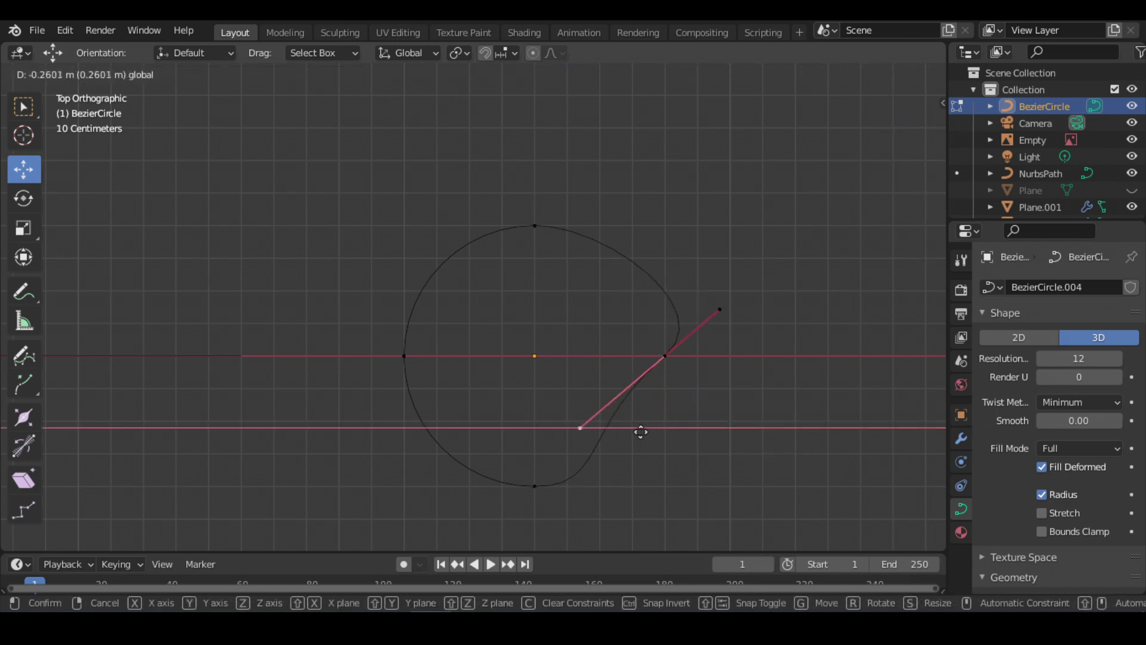
drag(663, 430, 626, 430)
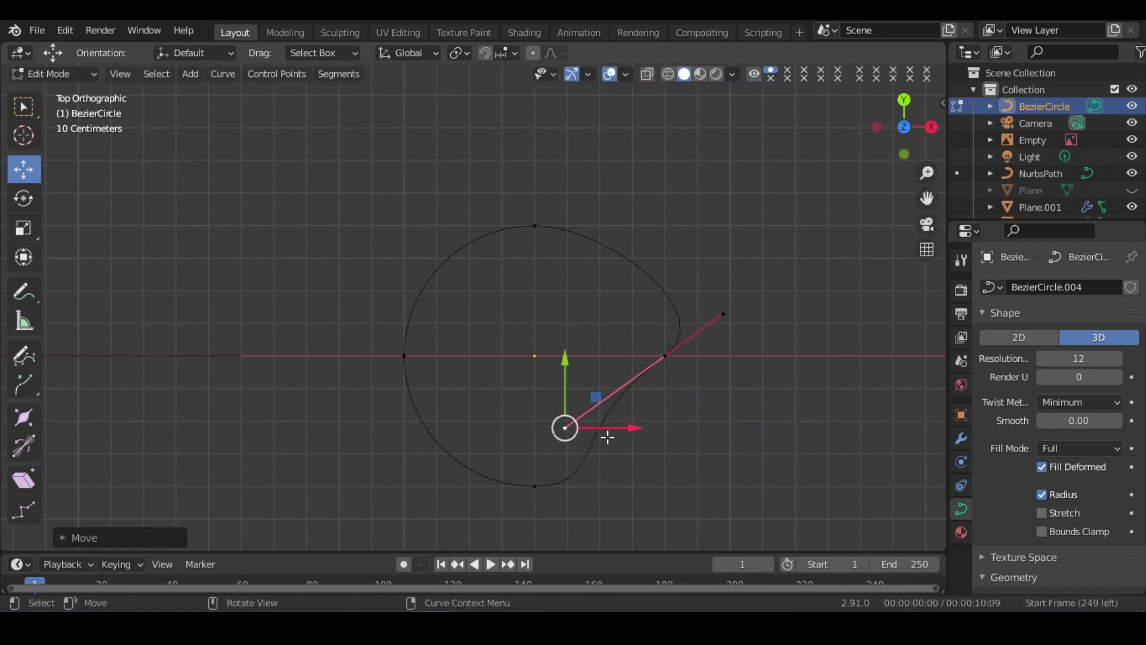
key(ctrl+z)
Pull the lower-left and lower-right handles inward to pinch the profile's base.
shift+click(404, 356)
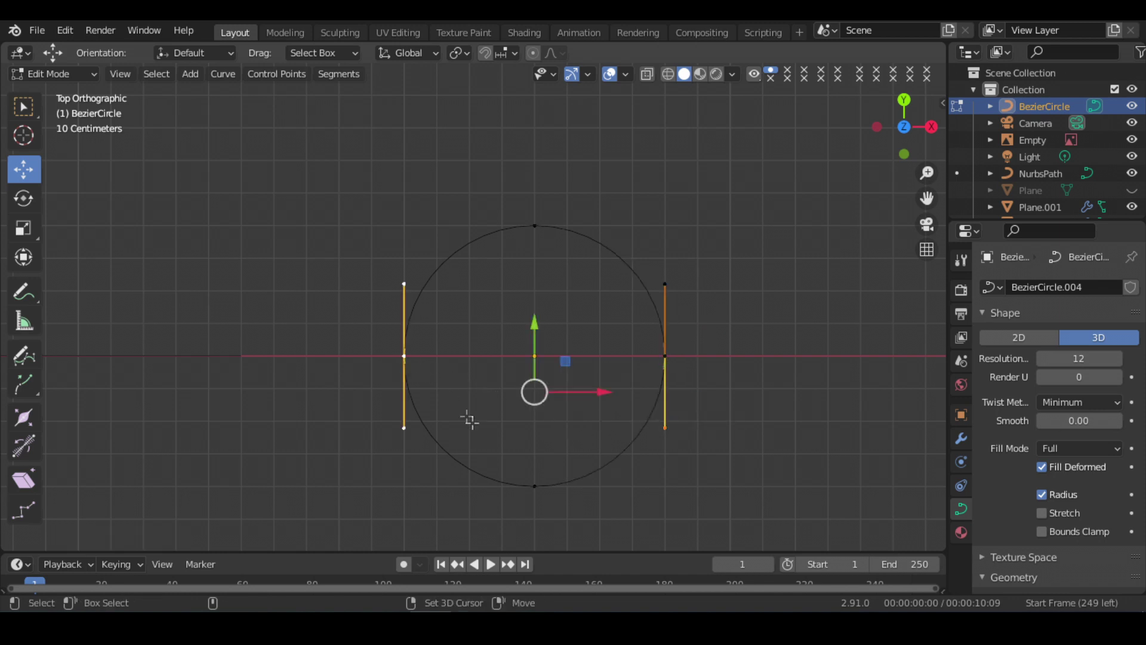
shift+click(403, 425)
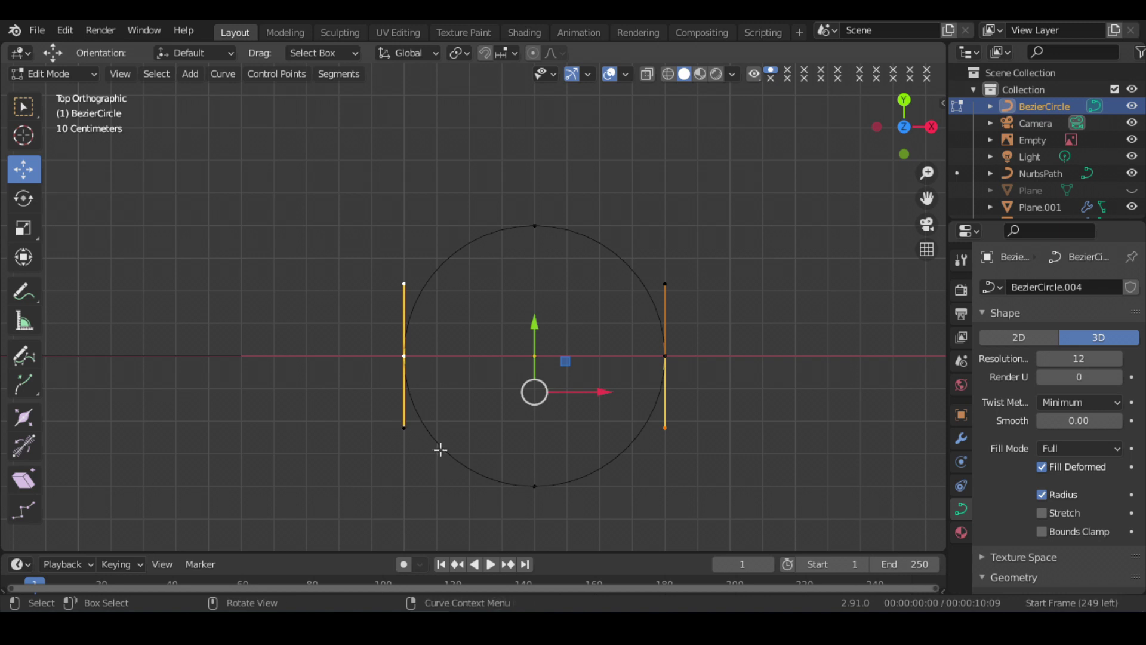
click(403, 427)
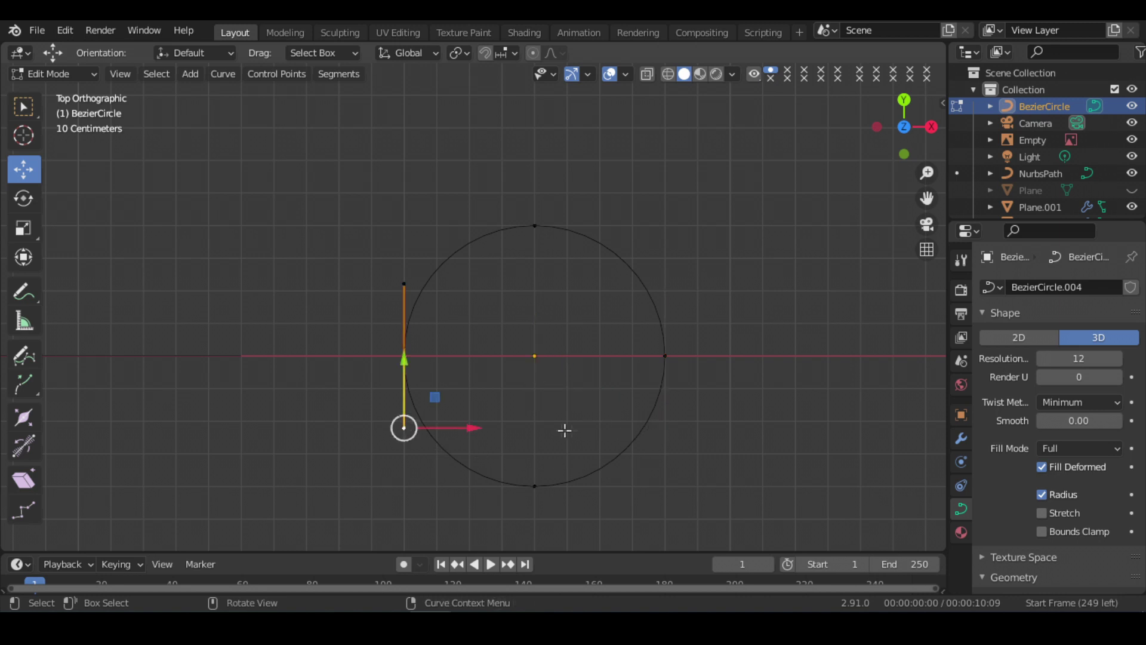
drag(469, 428, 570, 424)
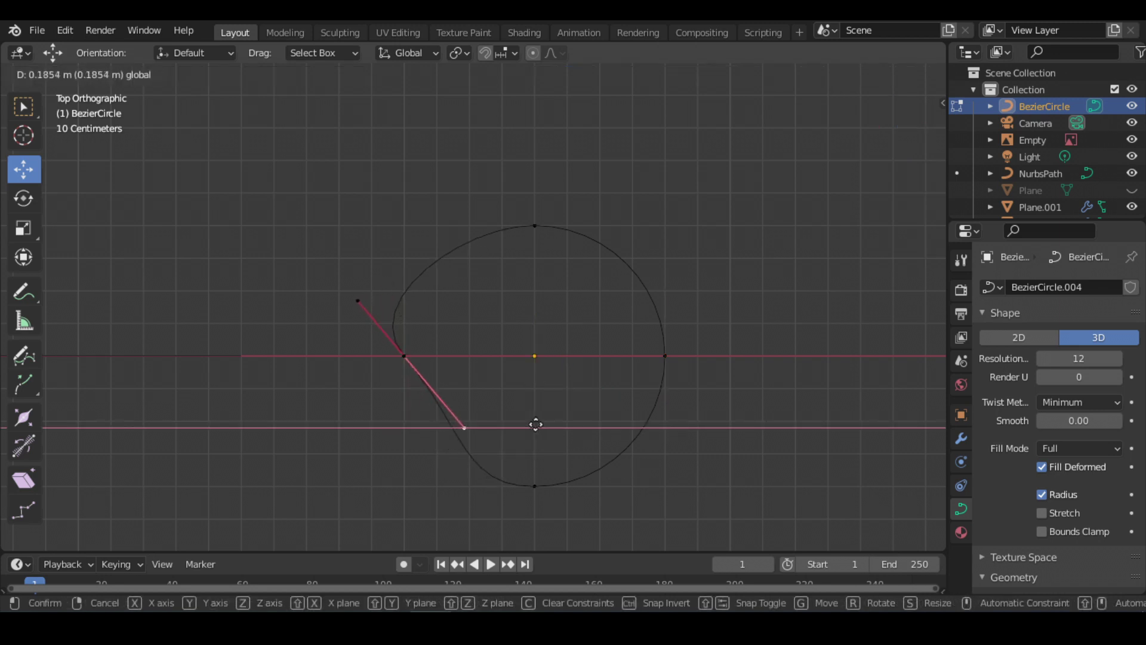
click(570, 423)
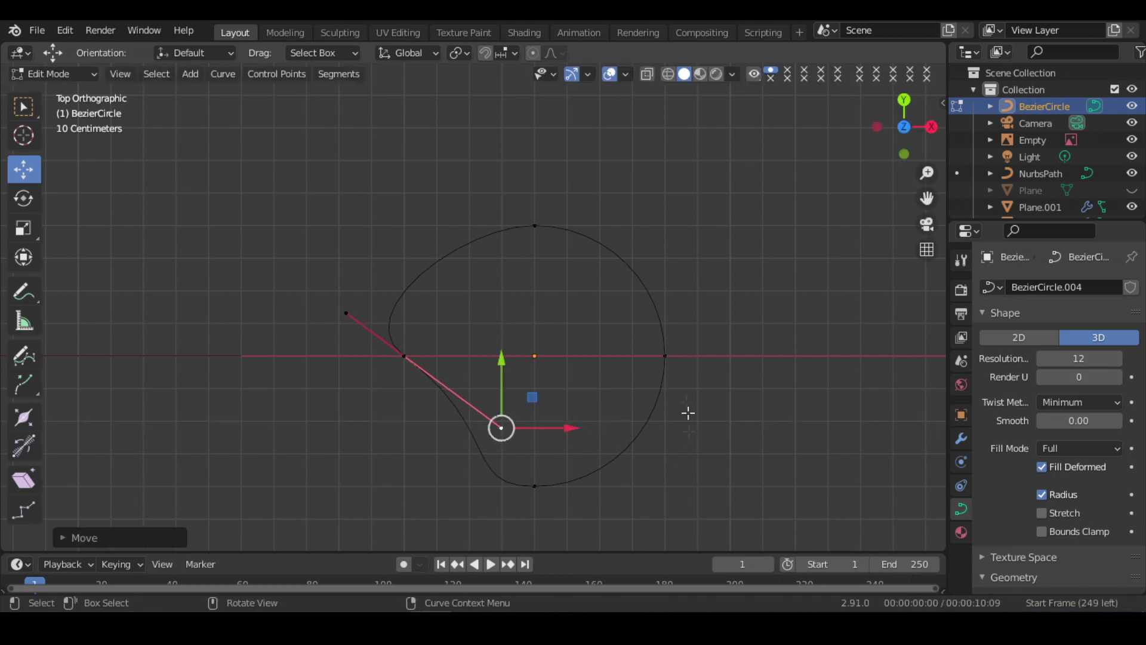
click(668, 358)
click(668, 430)
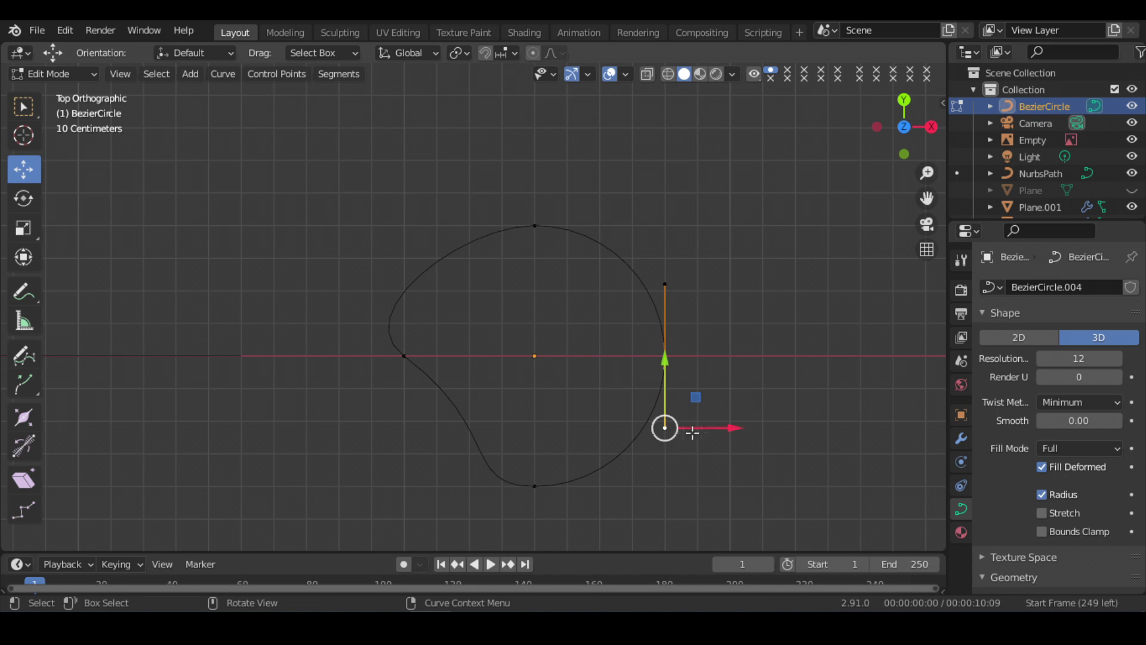
drag(734, 427, 643, 433)
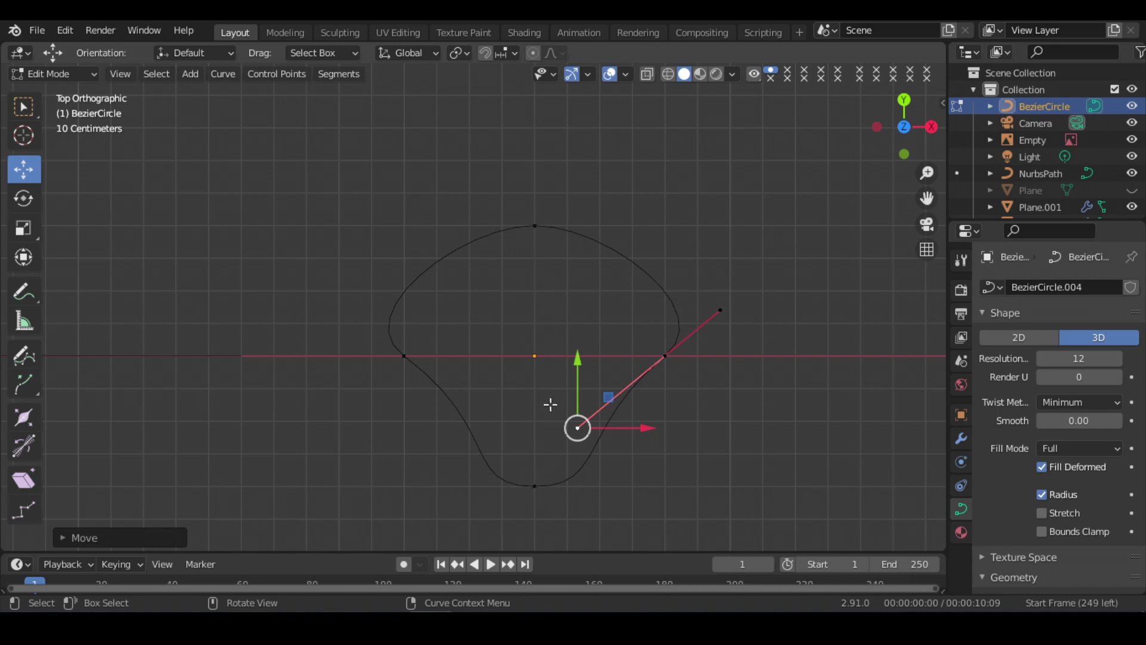
Pull the bottom point down along Y and return to Object Mode.
click(546, 488)
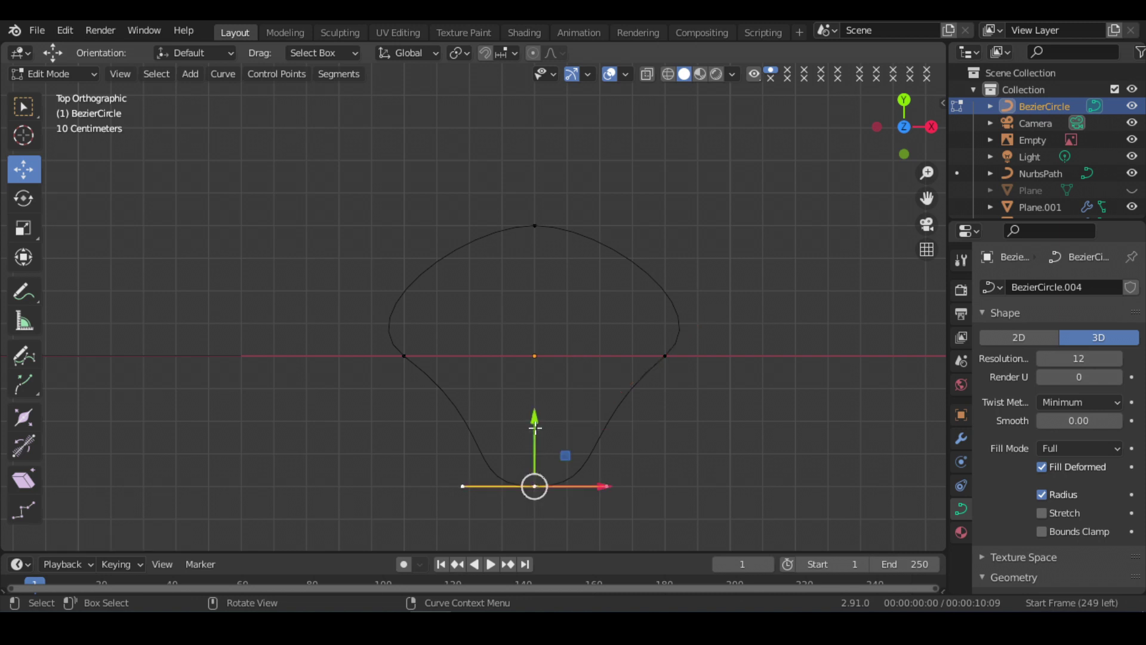
drag(534, 421, 532, 442)
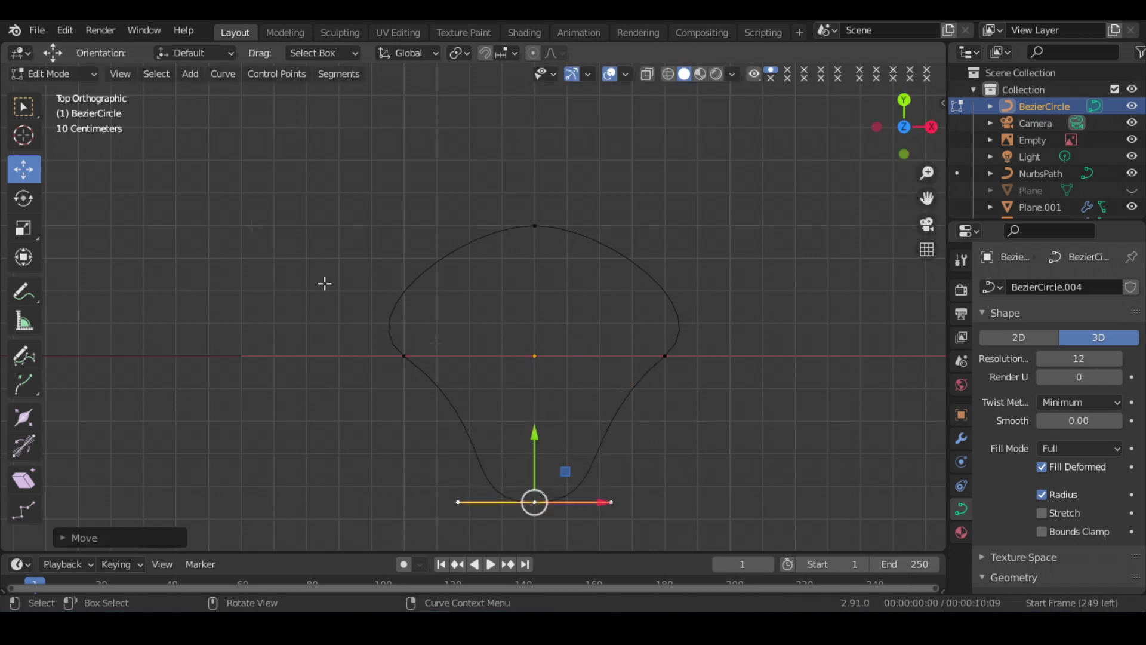
click(80, 78)
click(80, 94)
scroll(365, 298, down, 4)
scroll(365, 298, down, 1)
scroll(365, 299, down, 1)
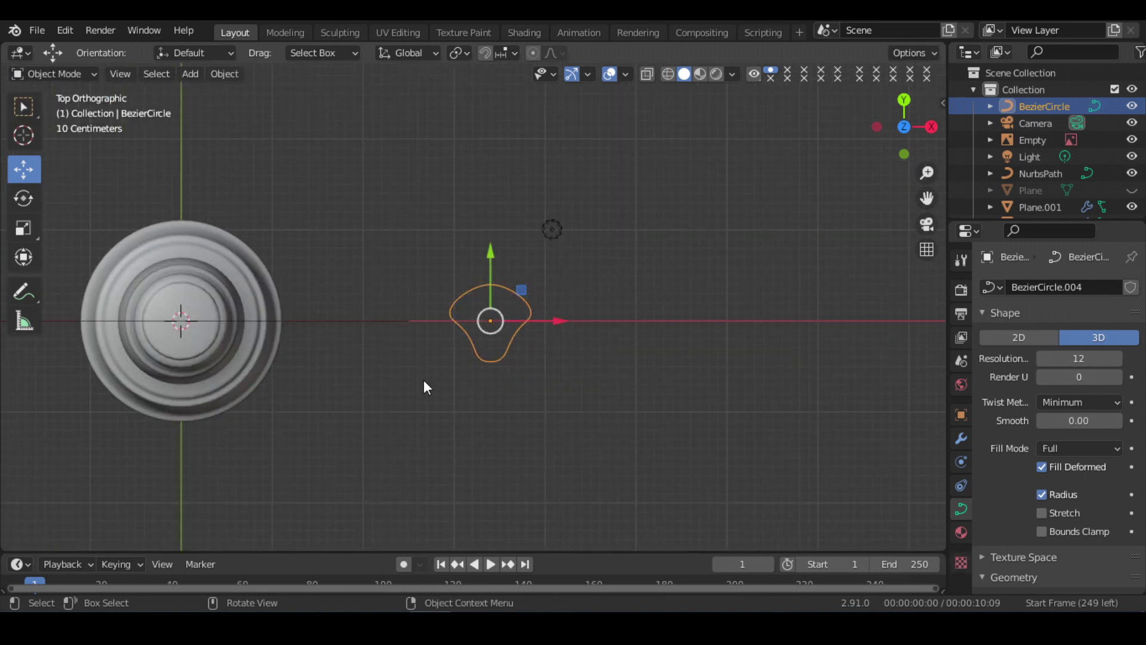
Subdivide the lower-left and lower-right segments of the profile curve.
key(Tab)
mouse_move(371, 385)
middle_down()
mouse_move(383, 332)
mouse_move(410, 332)
middle_up()
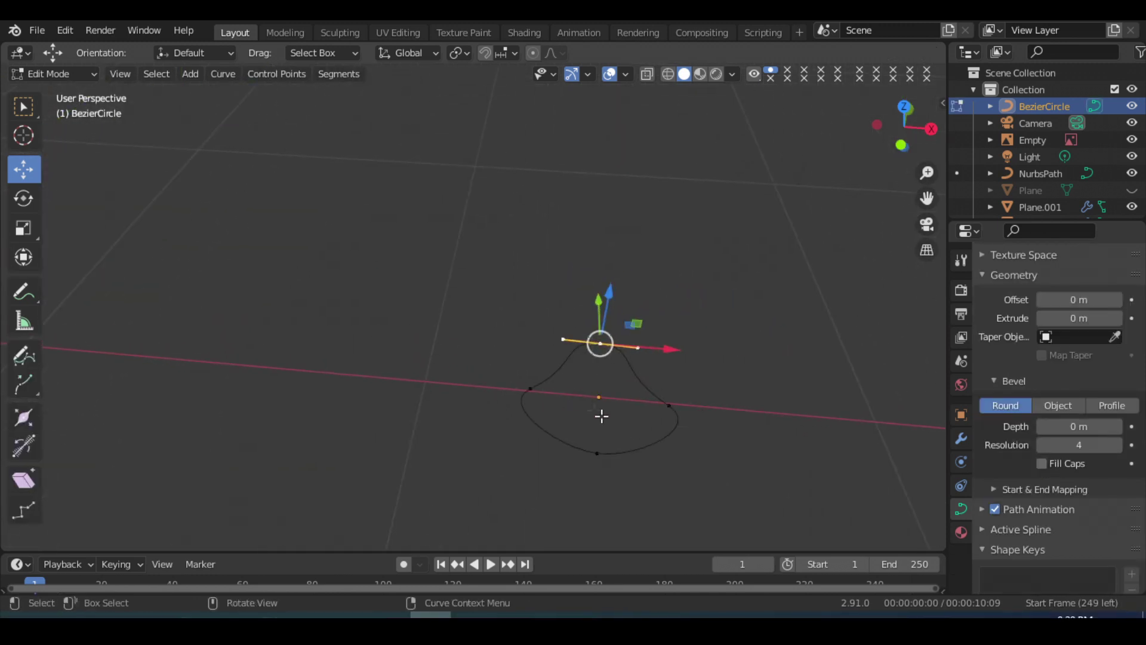
click(533, 390)
shift+click(574, 450)
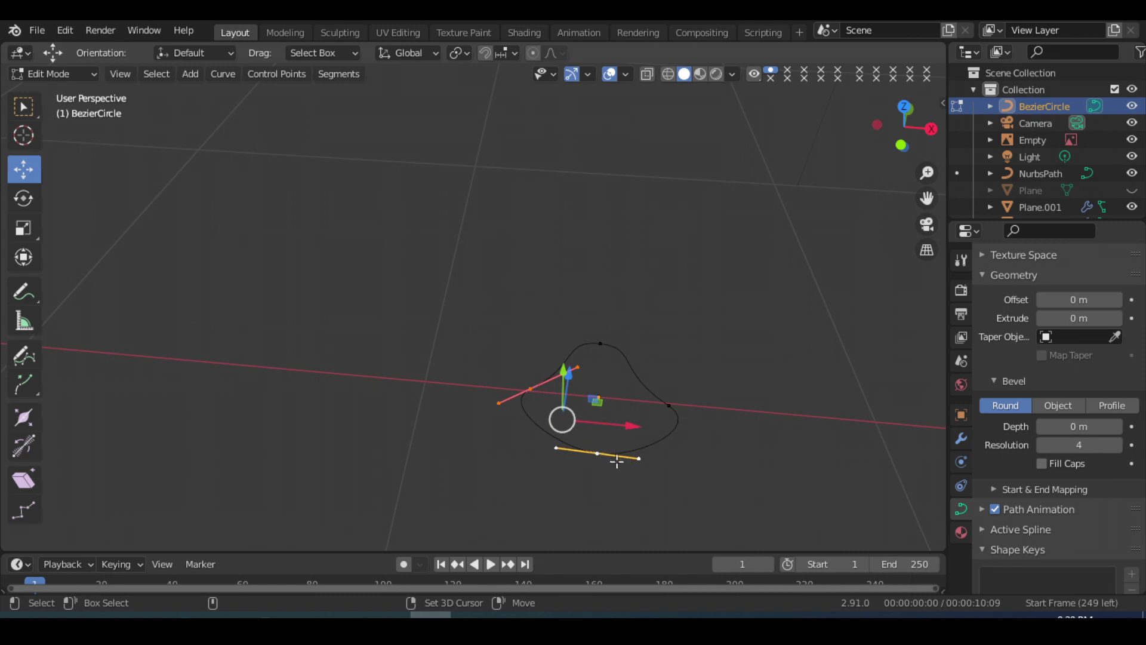
right_click(574, 450)
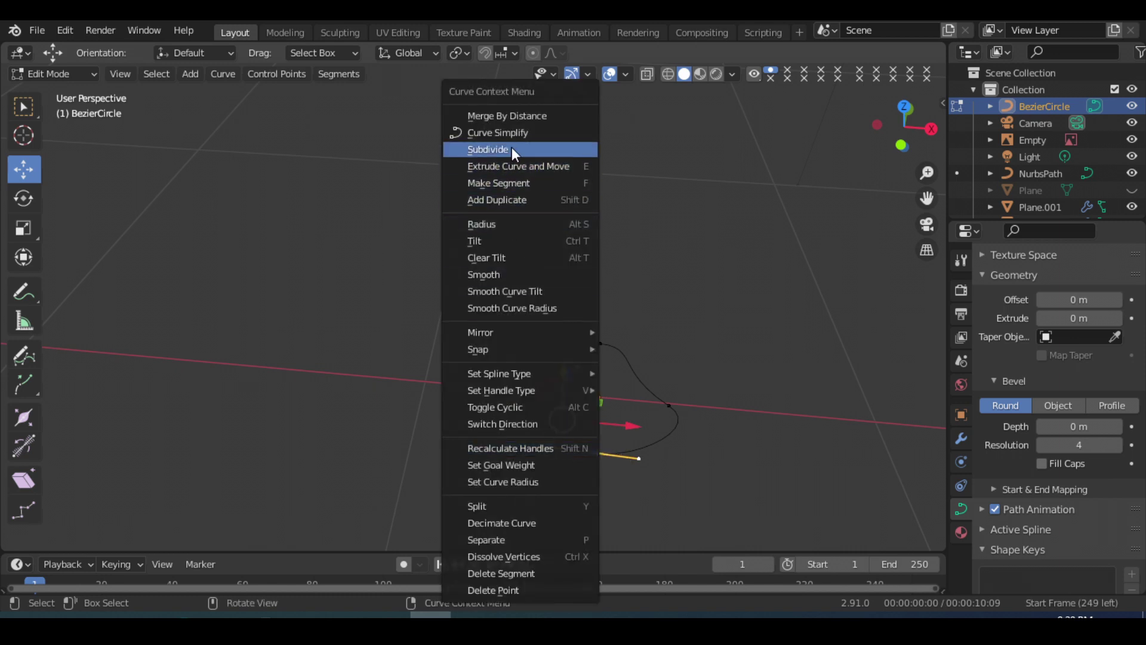
click(510, 147)
click(668, 405)
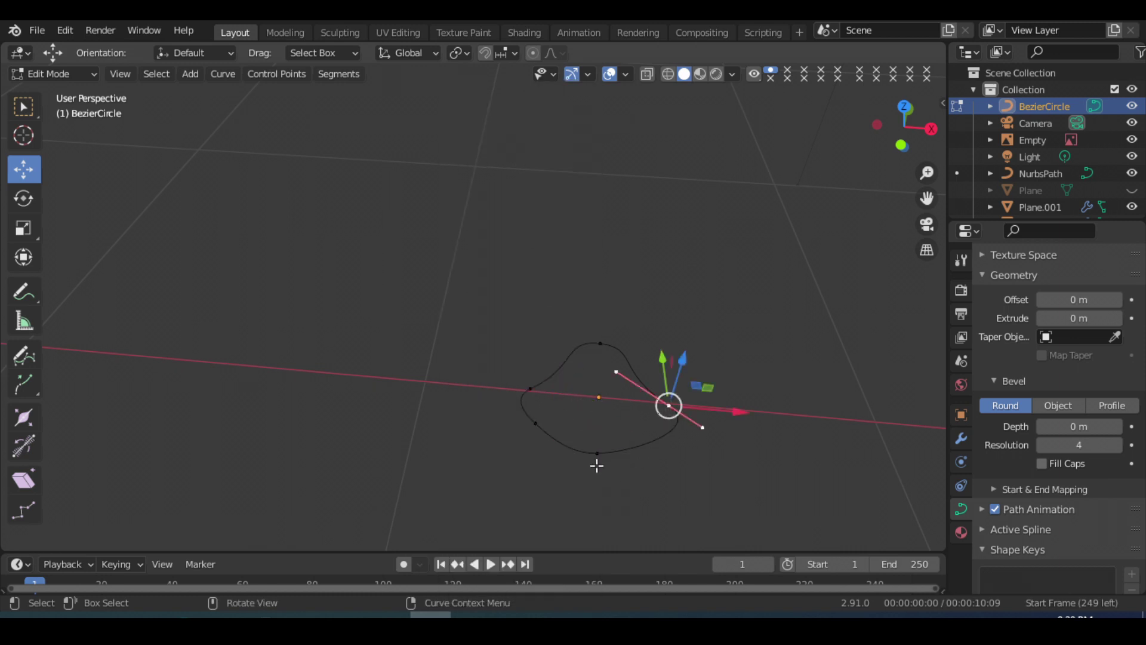
shift+click(597, 460)
right_click(597, 459)
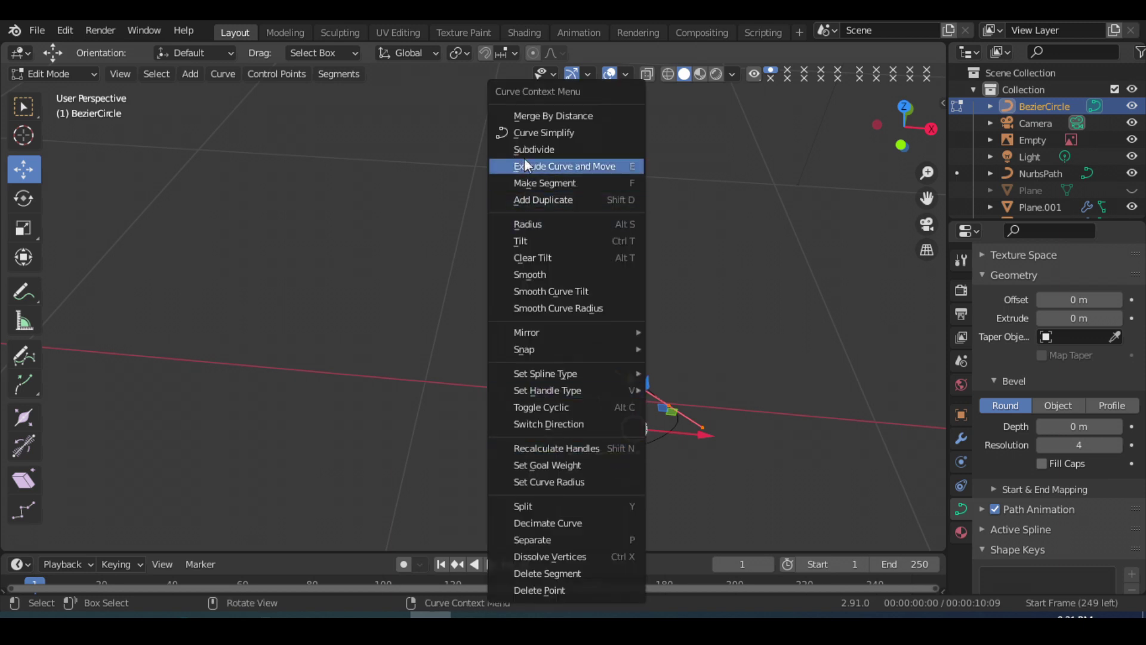
click(525, 147)
Move the new lower-left point's handle along X.
click(536, 429)
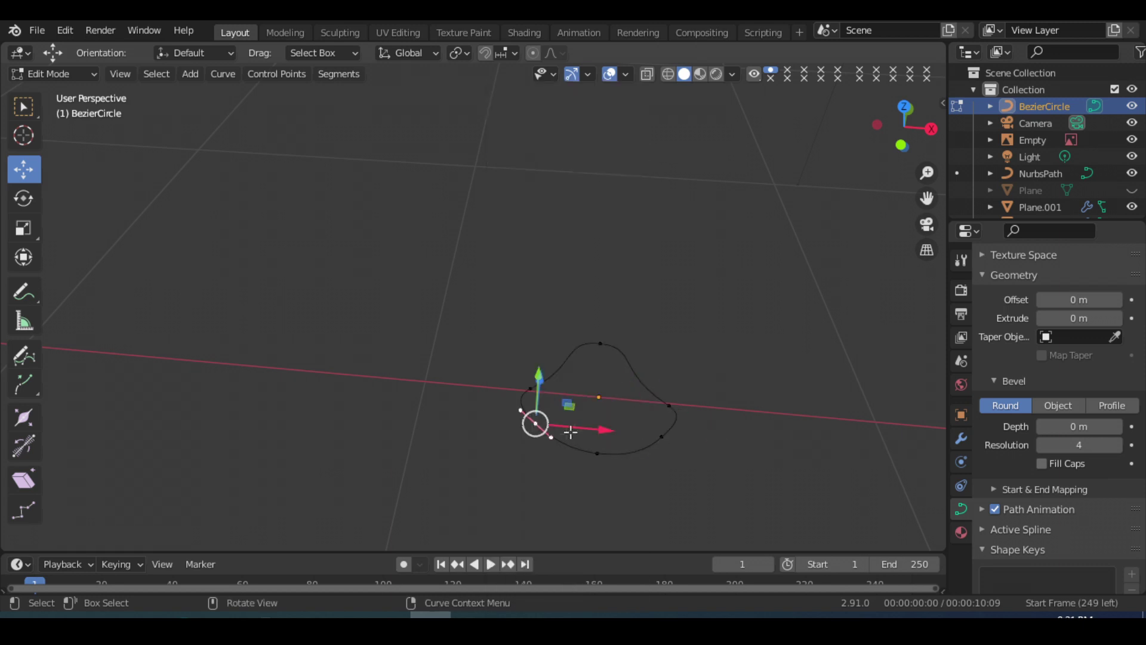
scroll(645, 463, up, 2)
scroll(704, 463, up, 1)
shift+middle_drag(670, 358, 603, 261)
click(528, 415)
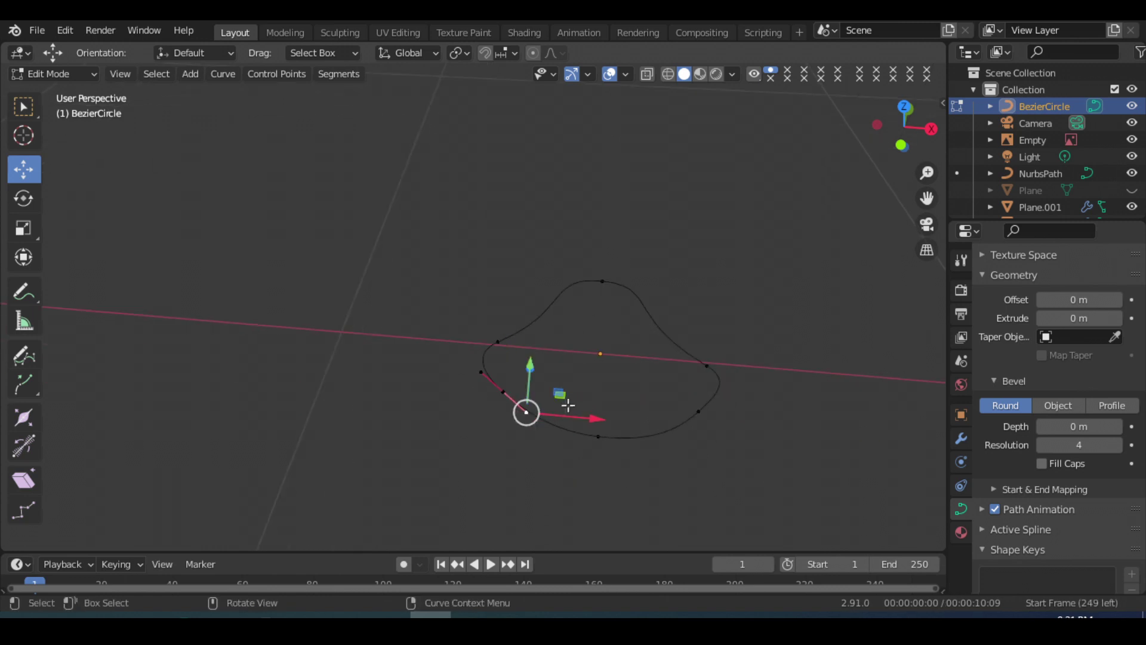
key(g)
key(x)
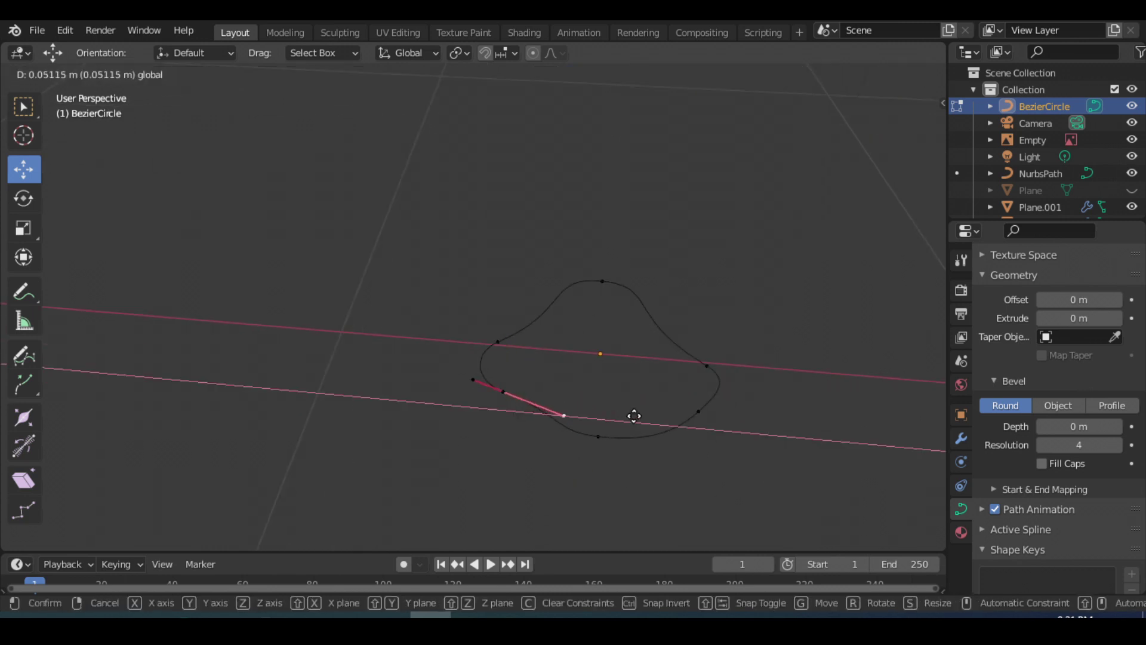
click(685, 379)
Shift the new lower-right point's handle left along X, then return to Object Mode.
click(697, 410)
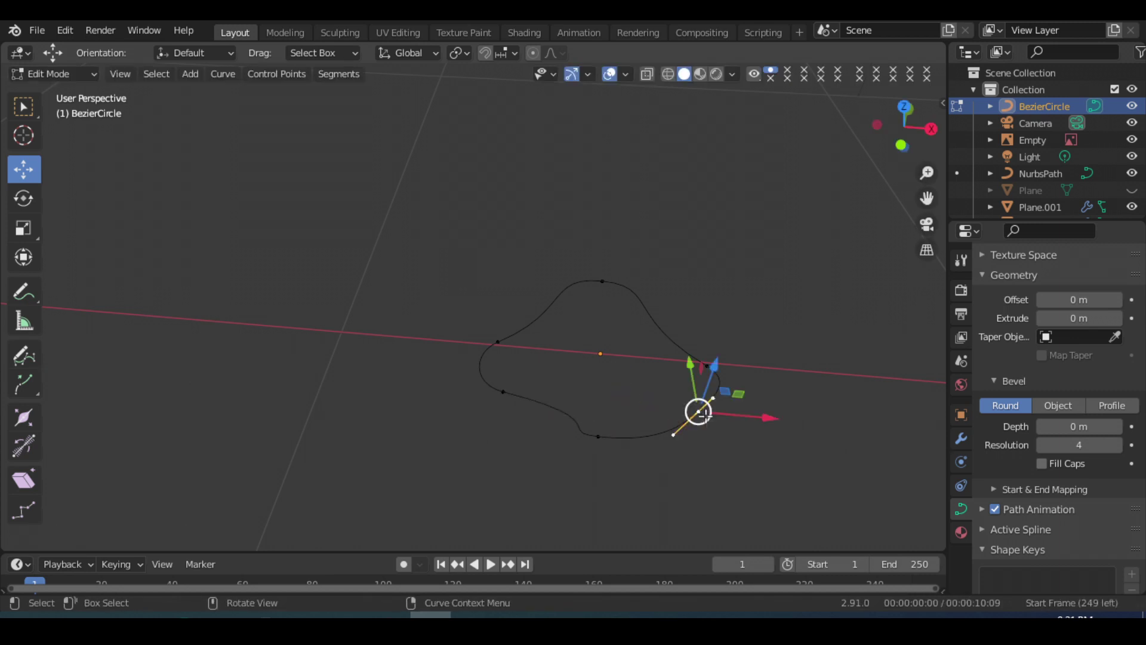
click(672, 435)
drag(742, 441, 646, 416)
scroll(609, 352, down, 3)
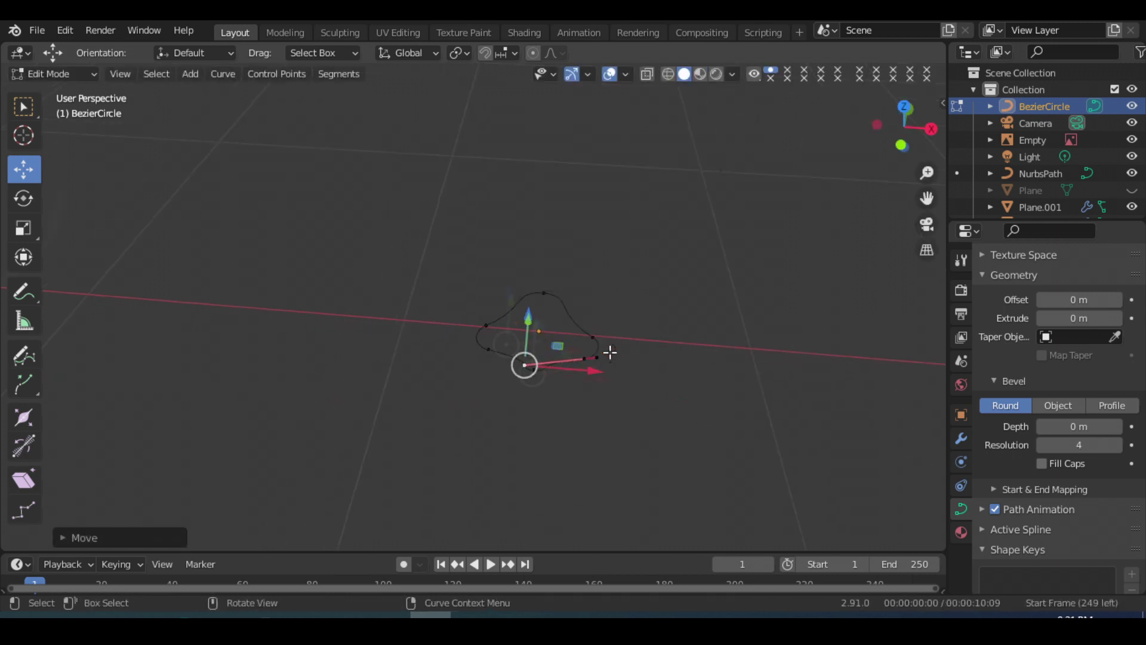
scroll(609, 352, down, 5)
click(52, 74)
mouse_move(213, 209)
middle_down()
mouse_move(423, 302)
mouse_move(520, 226)
mouse_move(555, 335)
mouse_move(561, 302)
middle_up()
click(579, 376)
scroll(579, 376, up, 4)
mouse_move(578, 376)
middle_down()
mouse_move(450, 375)
mouse_move(560, 346)
mouse_move(541, 358)
mouse_move(545, 340)
mouse_move(583, 332)
mouse_move(575, 312)
mouse_move(456, 346)
mouse_move(384, 350)
mouse_move(619, 374)
mouse_move(603, 401)
mouse_move(542, 353)
middle_up()
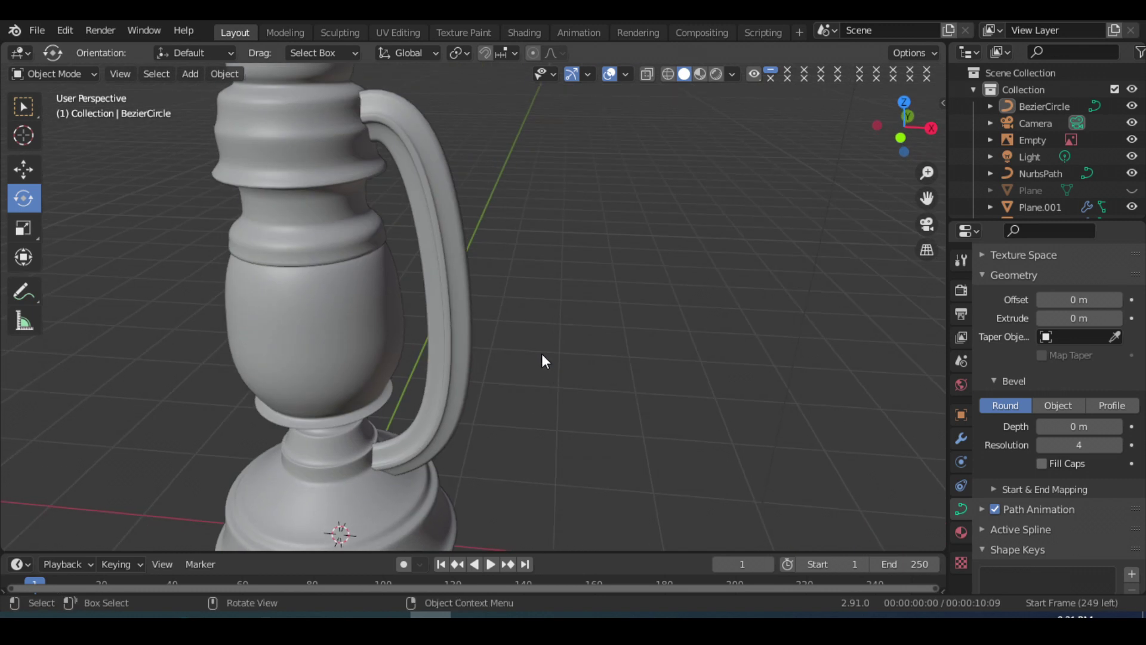
Shrink the BezierCircle slightly and frame the lantern in front view with the reference.
scroll(542, 353, down, 3)
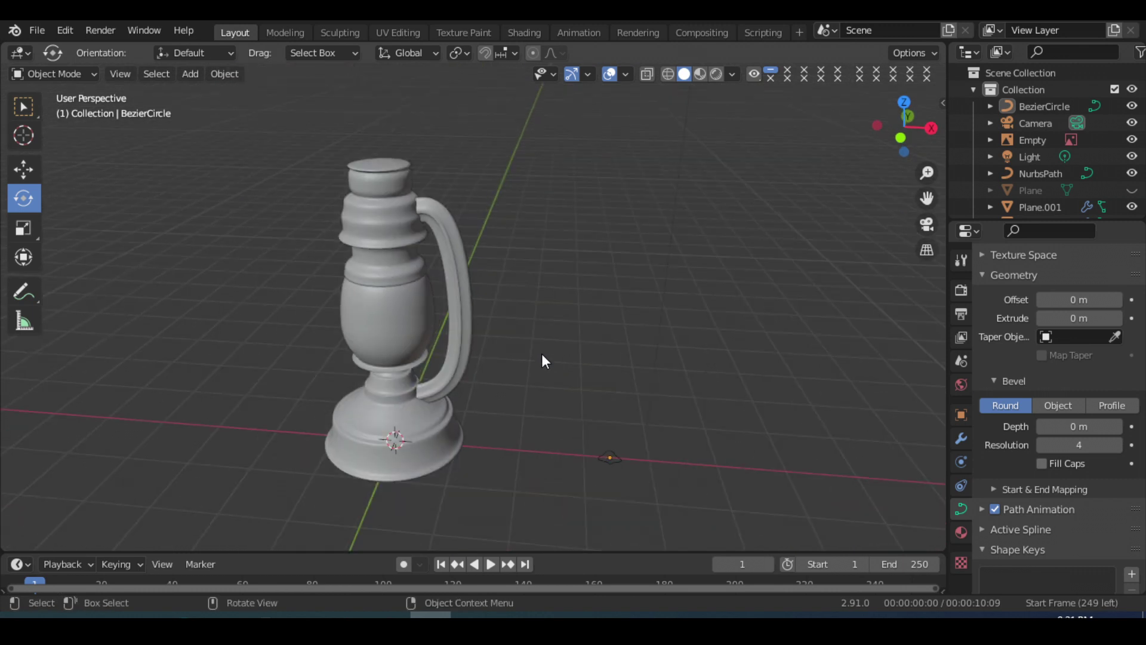
click(613, 462)
key(s)
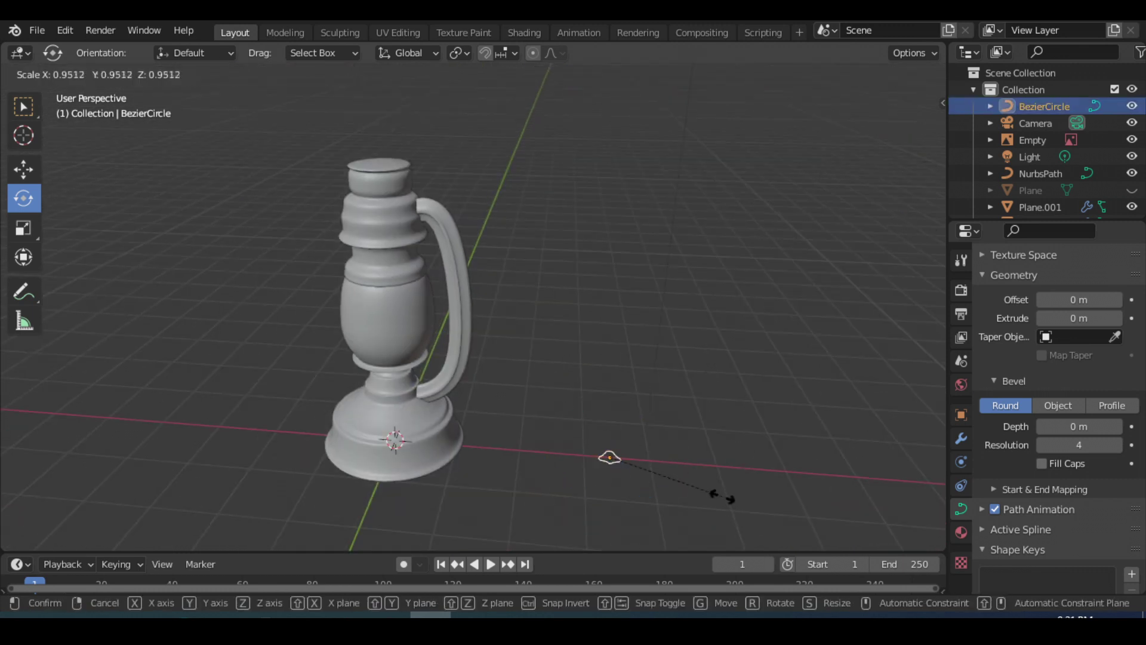
click(695, 484)
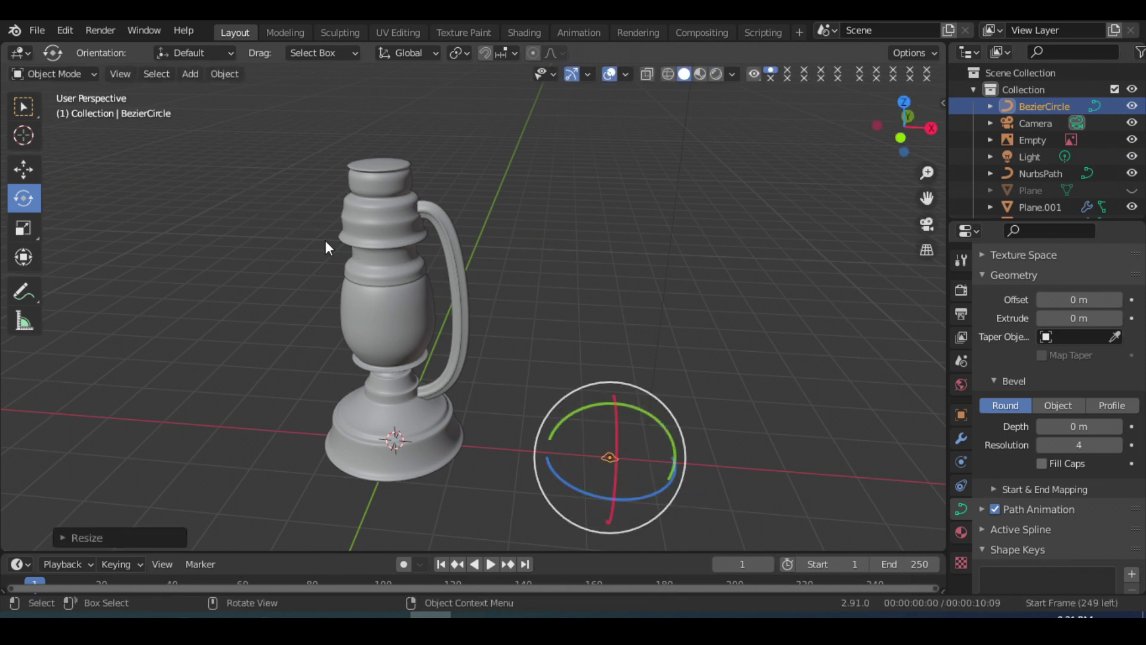
key(KP_1)
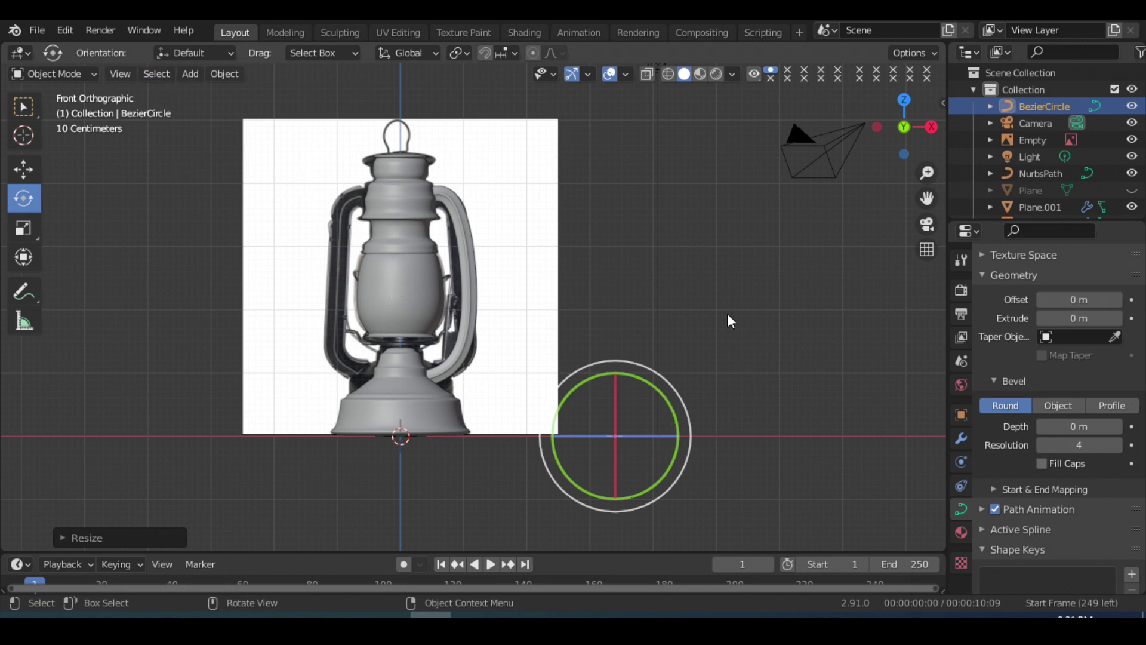
key(ctrl+z)
scroll(643, 385, up, 1)
scroll(643, 380, up, 1)
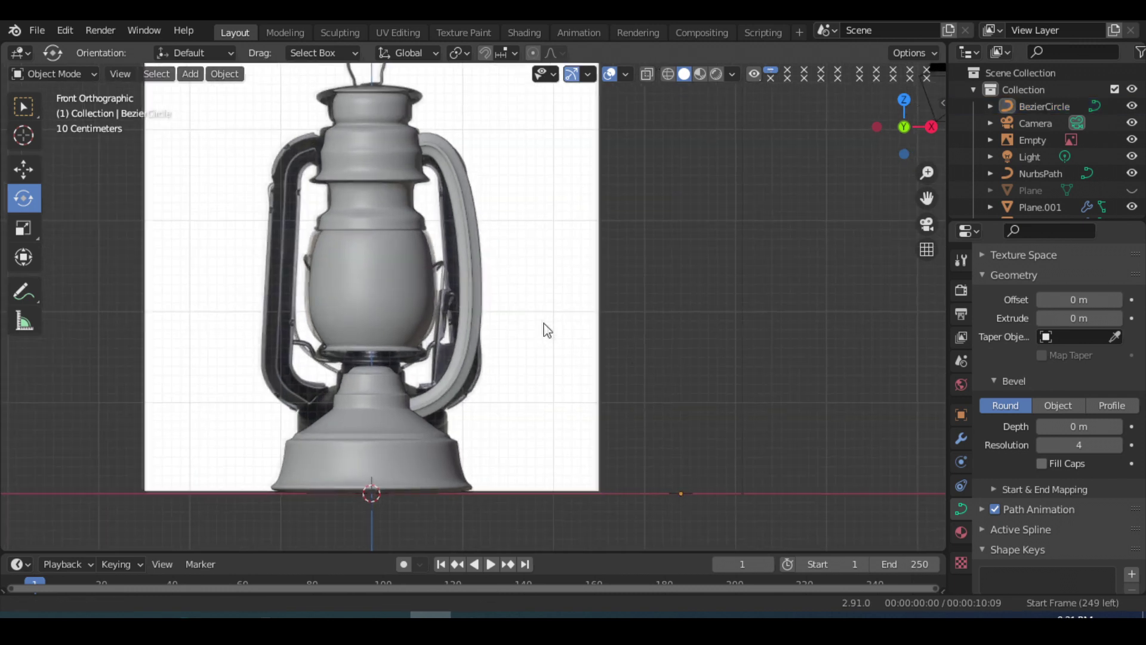
shift+middle_drag(547, 330, 564, 348)
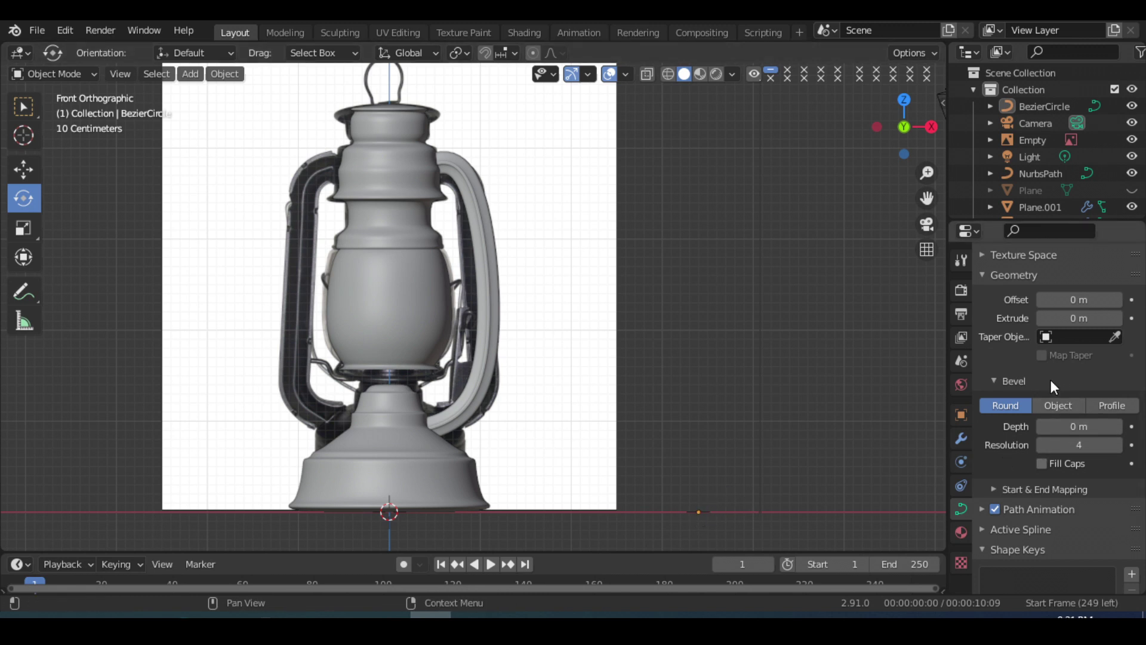
scroll(1050, 379, up, 5)
scroll(1050, 380, up, 5)
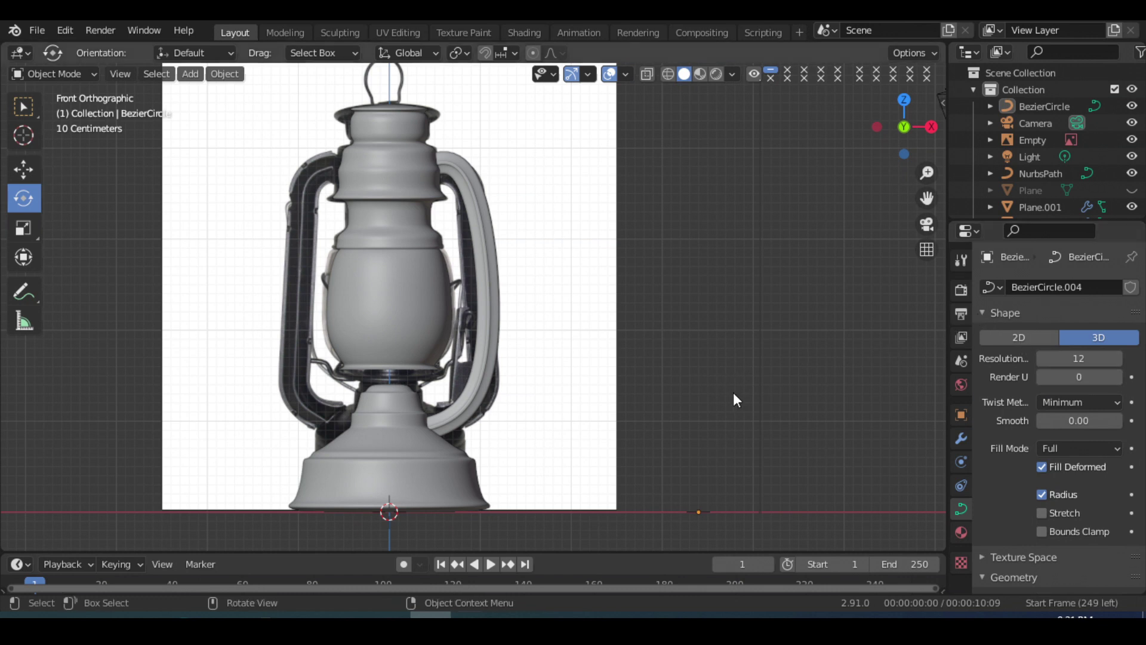
Save the scene as Tuto lanten.blend, then select the NurbsPath handle object.
click(37, 31)
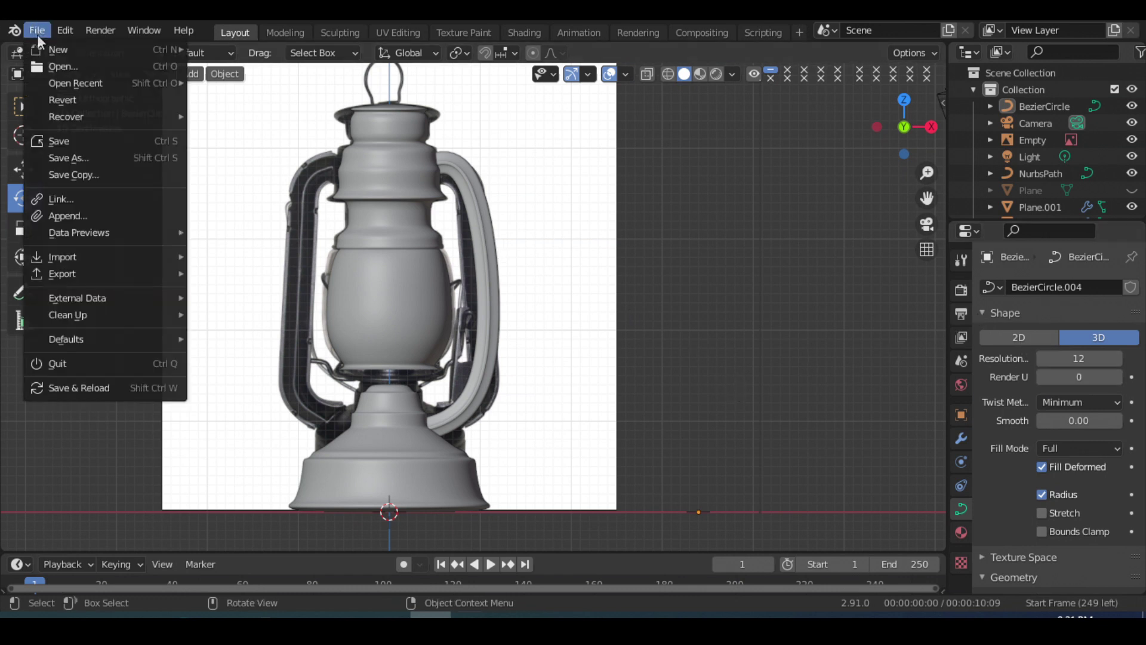
click(84, 143)
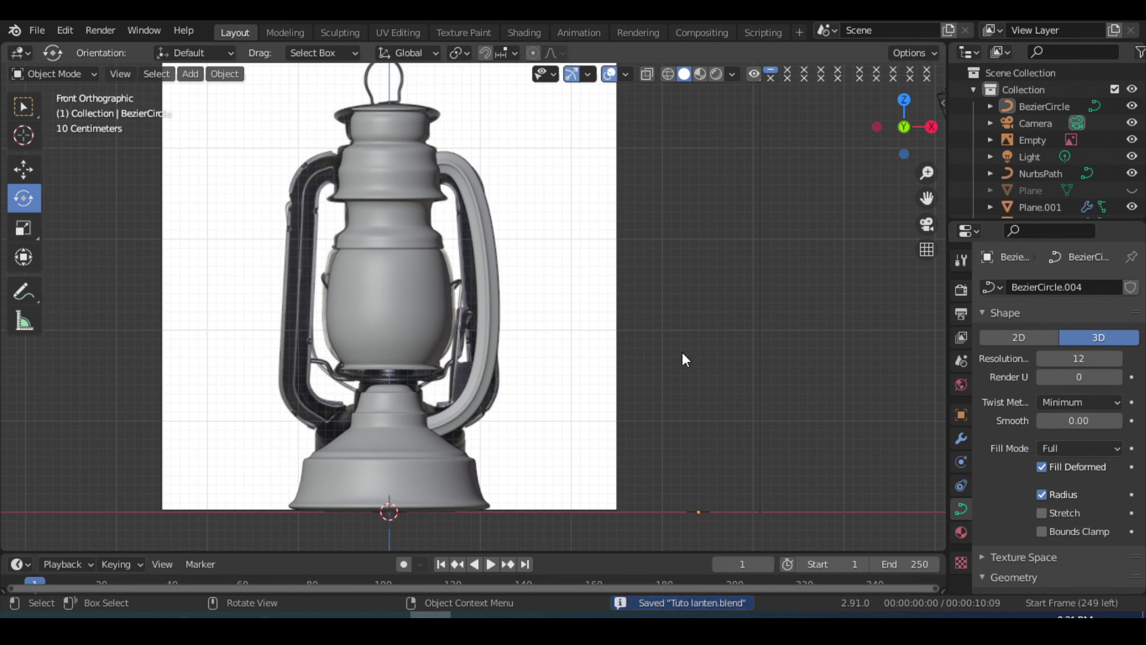
mouse_move(652, 299)
middle_down()
mouse_move(644, 332)
mouse_move(669, 421)
middle_up()
click(663, 493)
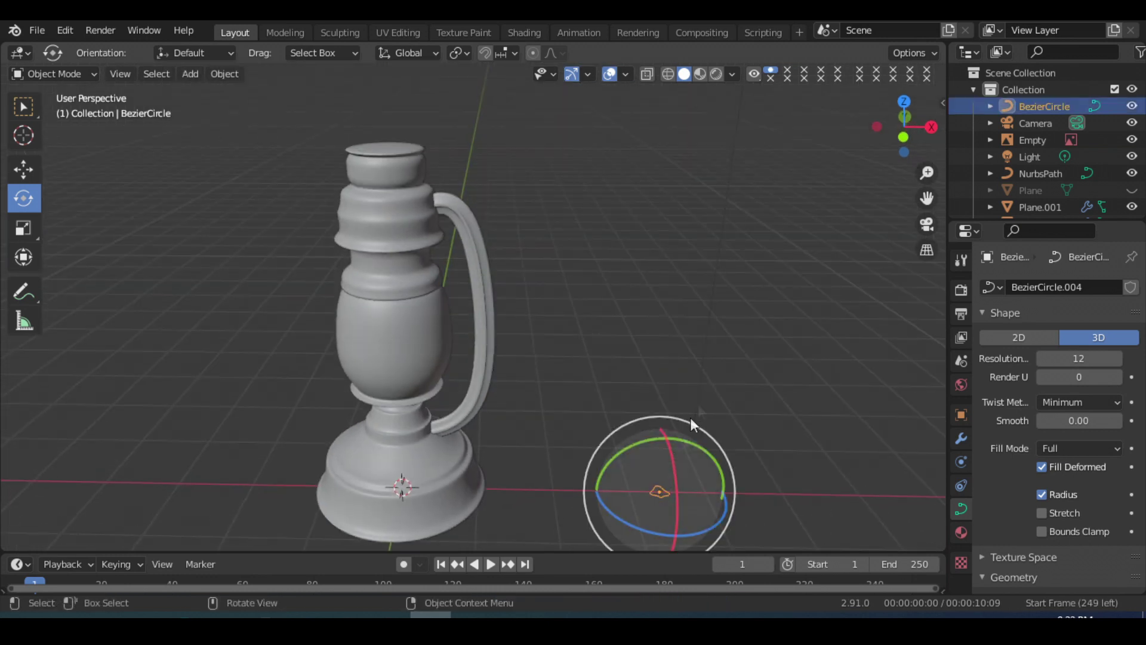
click(715, 333)
click(489, 307)
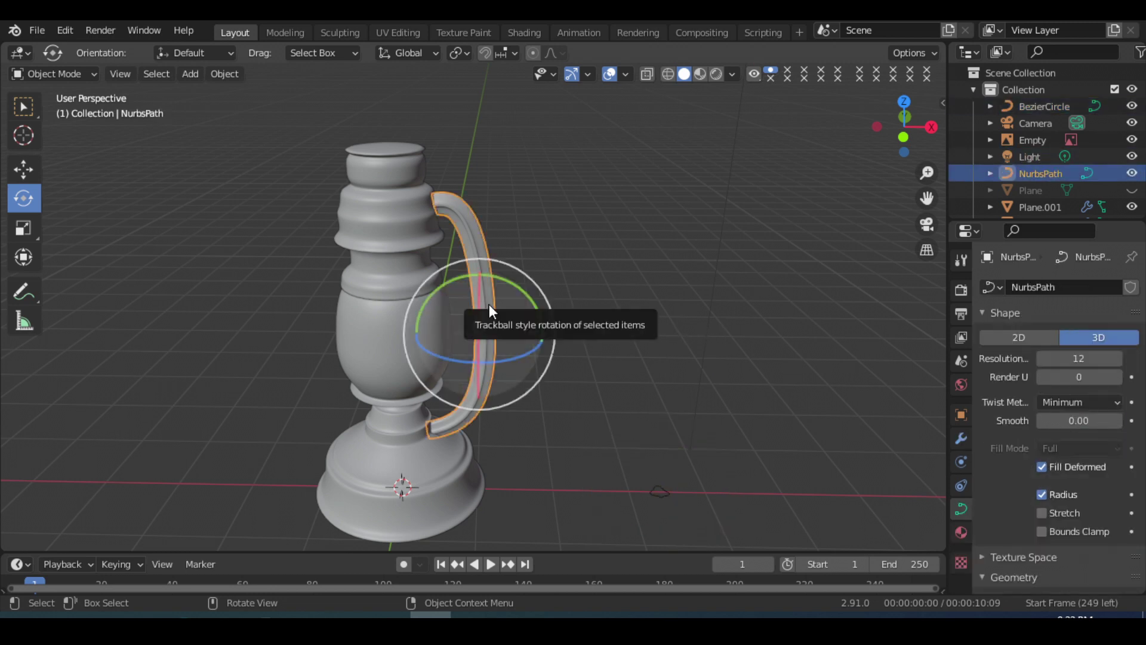